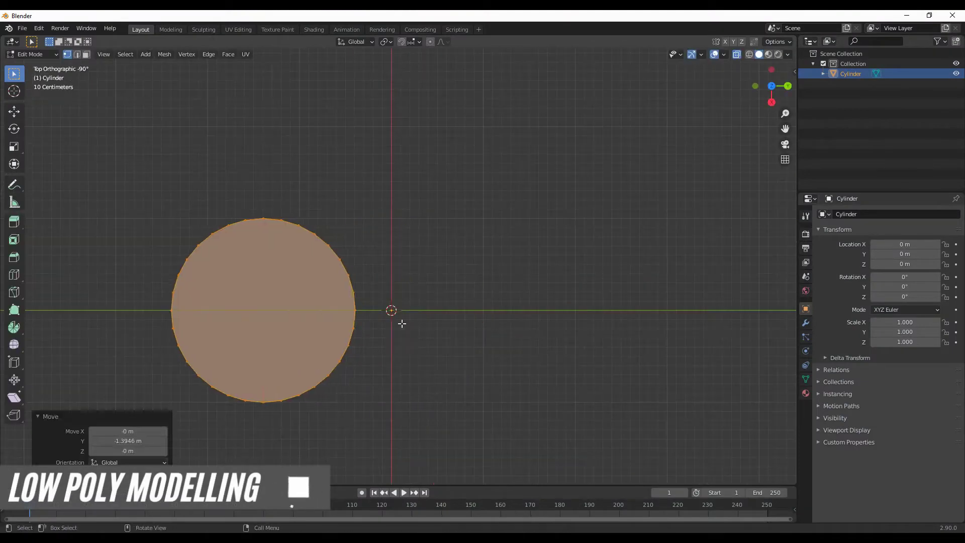
Step: Box-select the right half of the cylinder's vertices from the top view for flattening
{"action": "left_click_drag", "start_coordinate": [271, 199], "coordinate": [375, 394]}
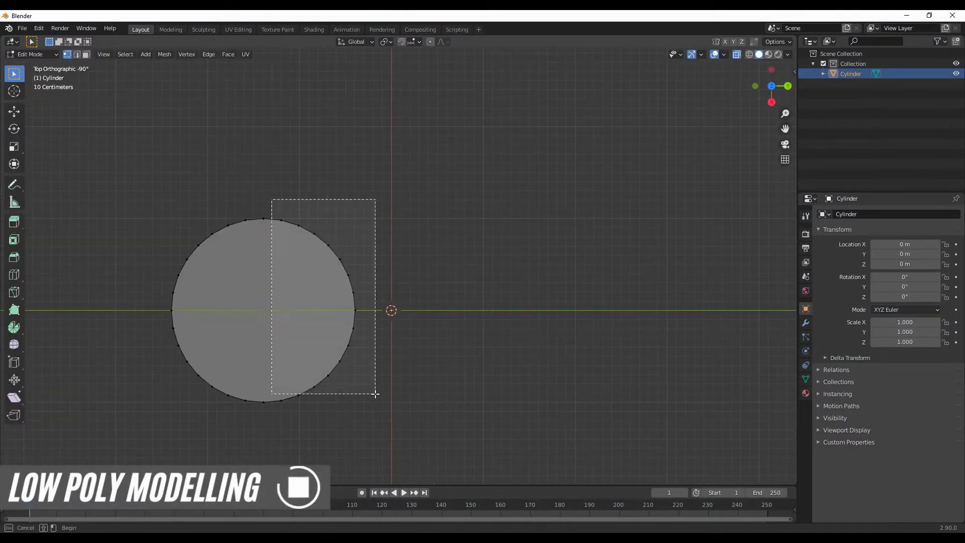
Step: Flatten the right half into a straight edge and squash the cylinder's height
{"action": "left_click", "coordinate": [480, 370]}
{"action": "scroll", "coordinate": [502, 367], "scroll_direction": "down", "scroll_amount": 3}
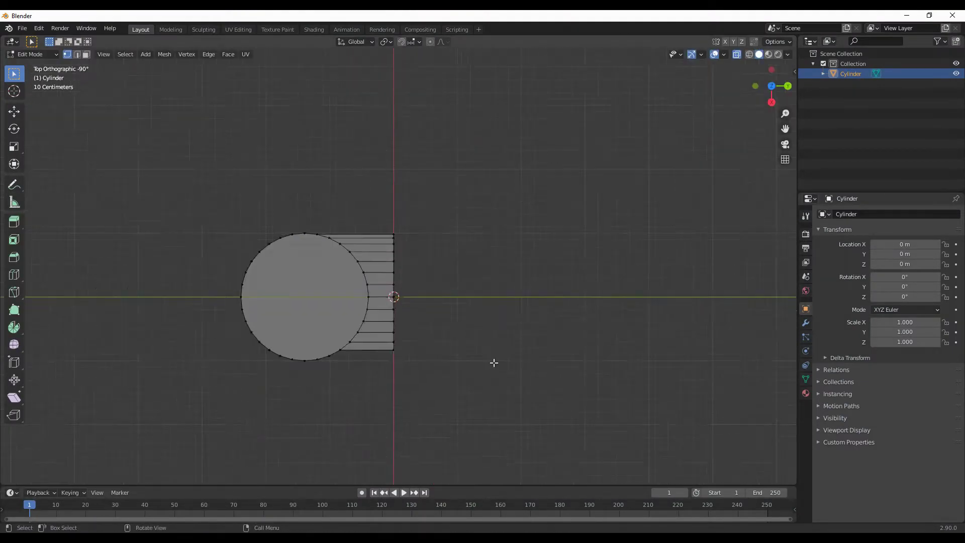
{"action": "middle_click_drag", "start_coordinate": [494, 362], "coordinate": [469, 294]}
{"action": "left_click", "coordinate": [375, 317]}
{"action": "middle_click_drag", "start_coordinate": [480, 349], "coordinate": [483, 321], "text": "alt"}
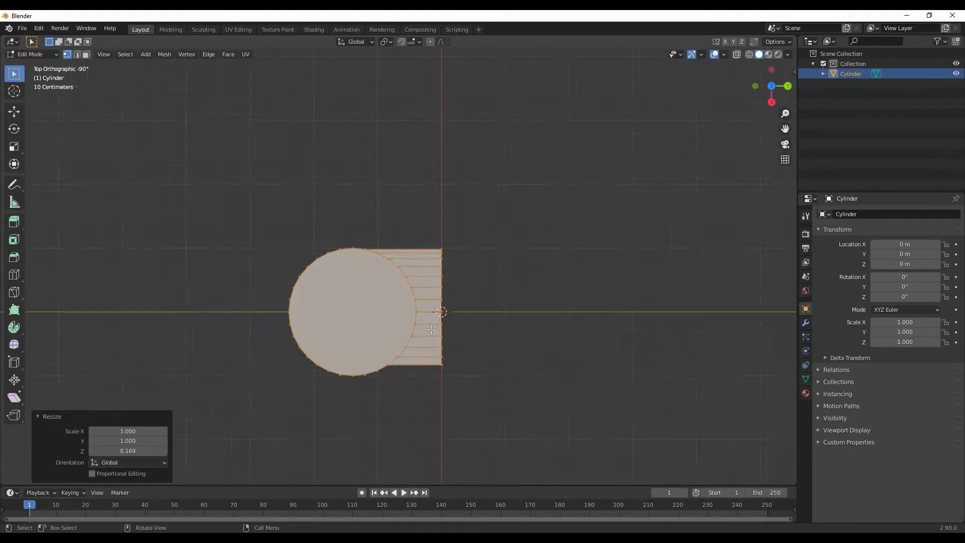
{"action": "scroll", "coordinate": [483, 322], "scroll_direction": "up", "scroll_amount": 3}
{"action": "left_click_drag", "start_coordinate": [298, 239], "coordinate": [537, 255]}
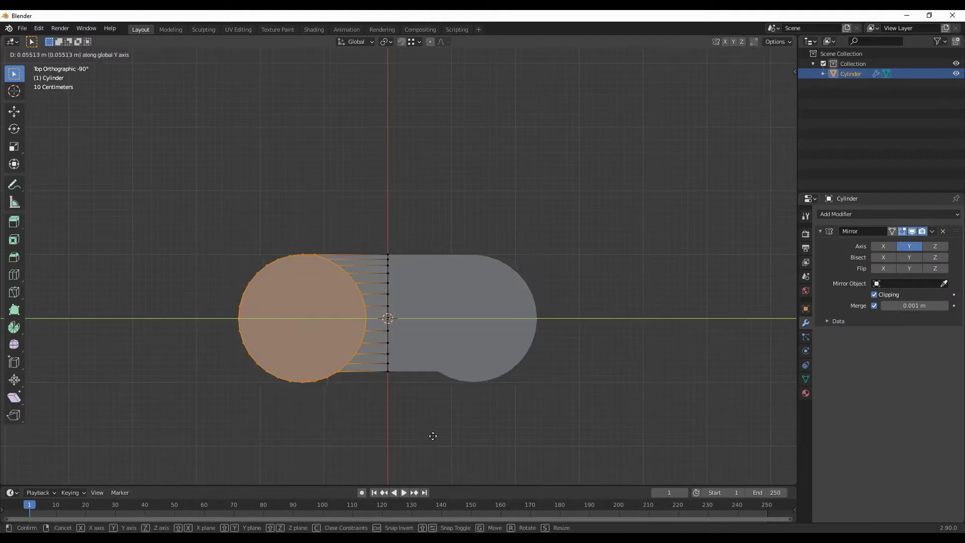
Step: Add a Bevel modifier with 2 segments to the controller body
{"action": "left_click", "coordinate": [887, 213]}
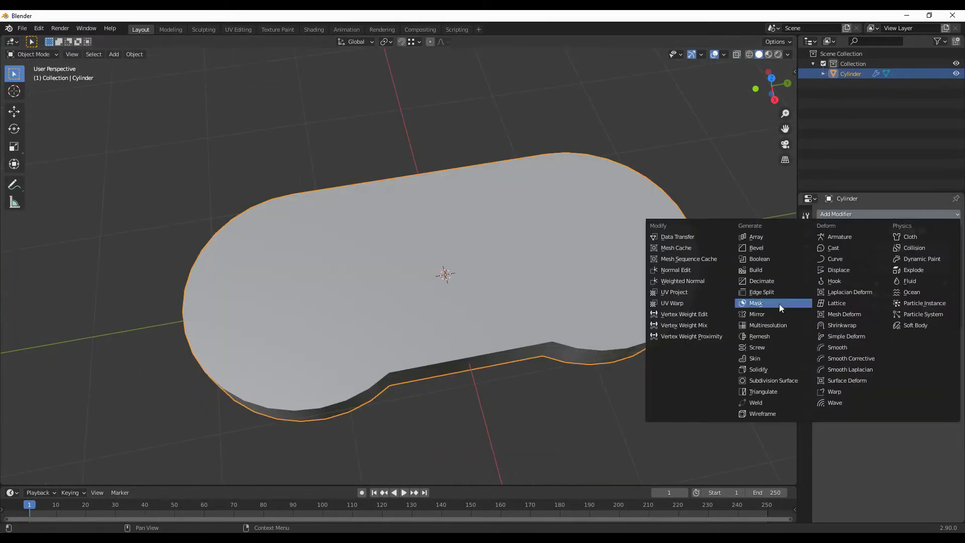
{"action": "left_click", "coordinate": [759, 247]}
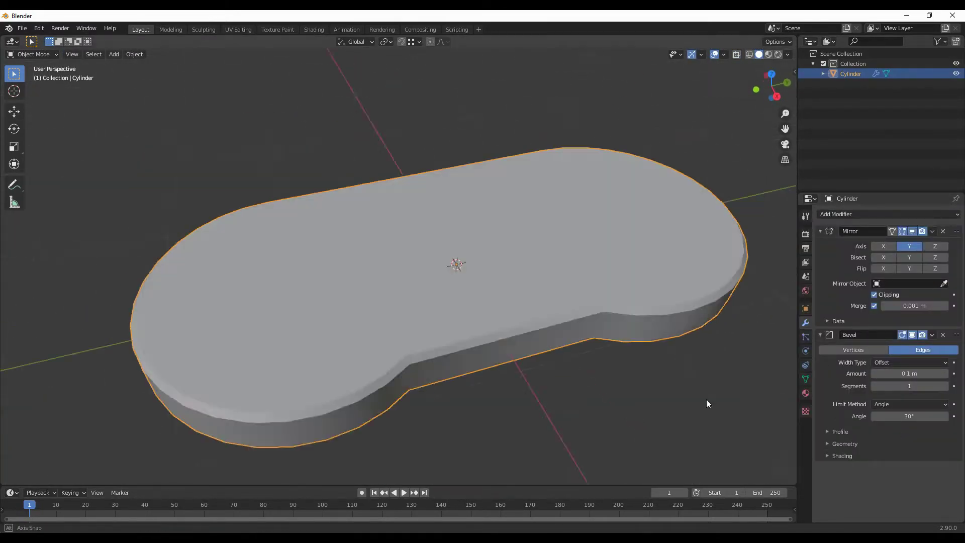
{"action": "left_click", "coordinate": [945, 386]}
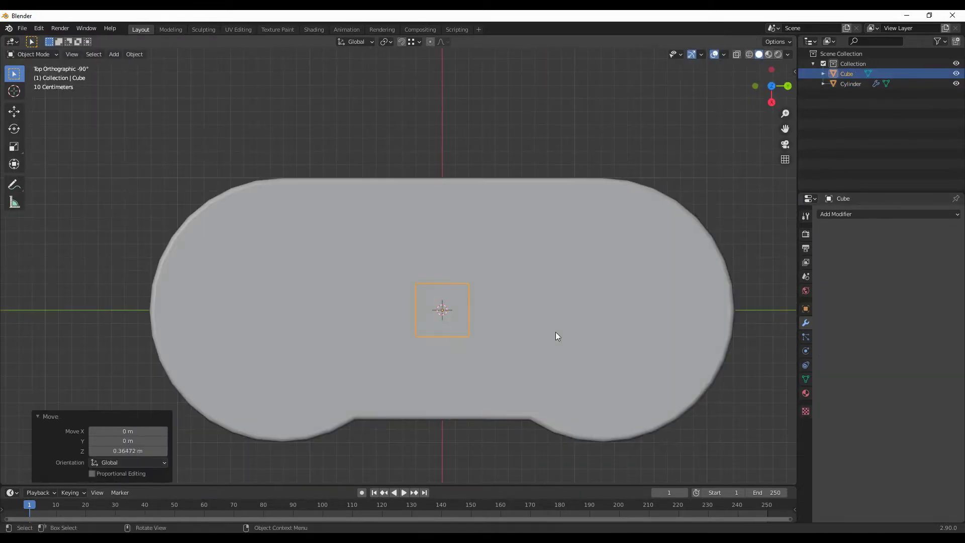
Step: Apply the cube's scale and move it to the body's left side
{"action": "key", "text": "ctrl+a"}
{"action": "key", "text": "g"}
{"action": "left_click", "coordinate": [452, 333]}
{"action": "key", "text": "Tab"}
{"action": "middle_click_drag", "start_coordinate": [452, 333], "coordinate": [446, 341]}
Step: Extrude the cube's sides into cross arms, flatten it and lower it onto the body
{"action": "key", "text": "KP_7"}
{"action": "key", "text": "alt+s"}
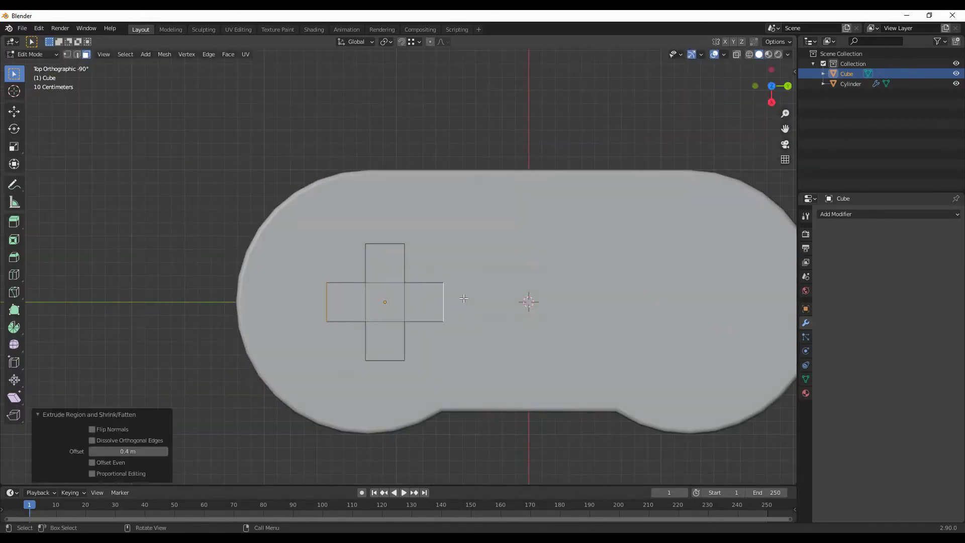
{"action": "key", "text": "a"}
{"action": "key", "text": "s"}
{"action": "key", "text": "z"}
{"action": "key", "text": "g"}
{"action": "key", "text": "z"}
{"action": "left_click", "coordinate": [466, 349]}
{"action": "key", "text": "KP_7"}
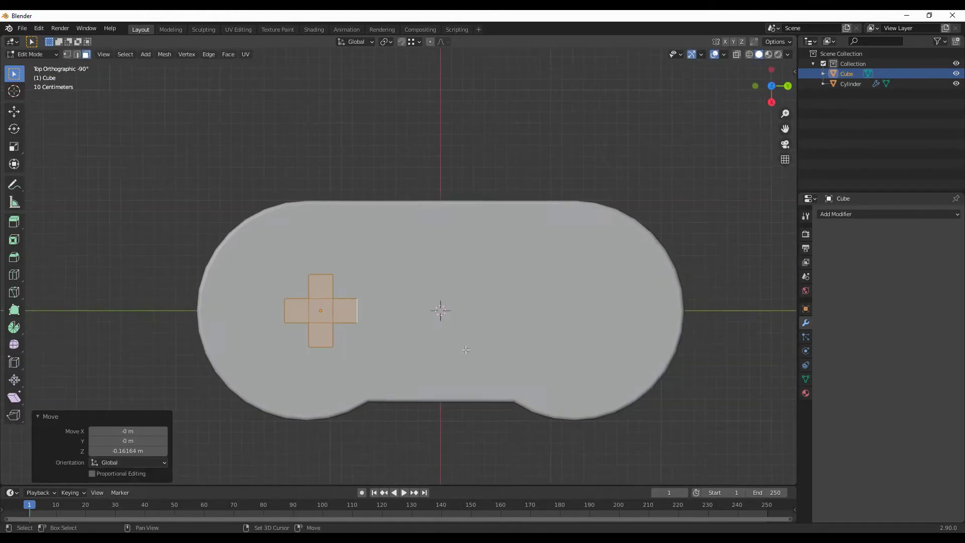
{"action": "key", "text": "Tab"}
Step: Add a new cube and stretch it along Y into a bar
{"action": "middle_click_drag", "start_coordinate": [458, 212], "coordinate": [402, 226]}
{"action": "left_click", "coordinate": [133, 53]}
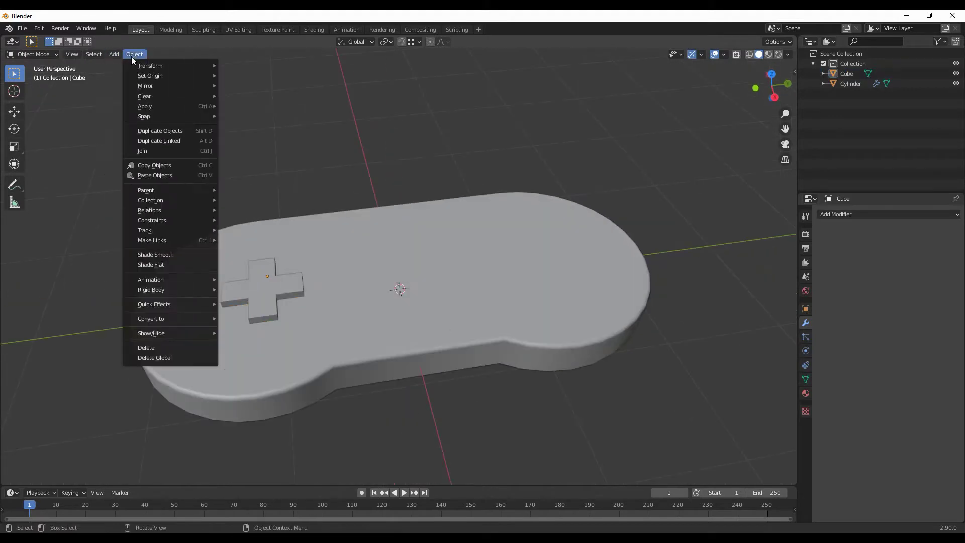
{"action": "left_click", "coordinate": [215, 77]}
{"action": "key", "text": "s"}
{"action": "key", "text": "y"}
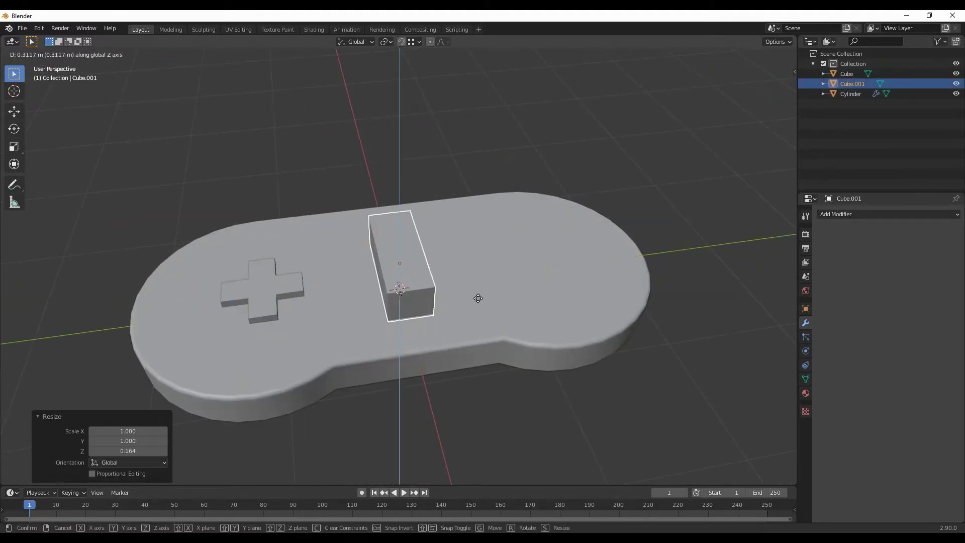
{"action": "left_click", "coordinate": [478, 298]}
Step: Round the bar with a Subdivision Surface modifier and bevel it
{"action": "left_click", "coordinate": [854, 213]}
{"action": "left_click", "coordinate": [754, 392]}
{"action": "key", "text": "Tab"}
{"action": "scroll", "coordinate": [452, 376], "scroll_direction": "up", "scroll_amount": 4}
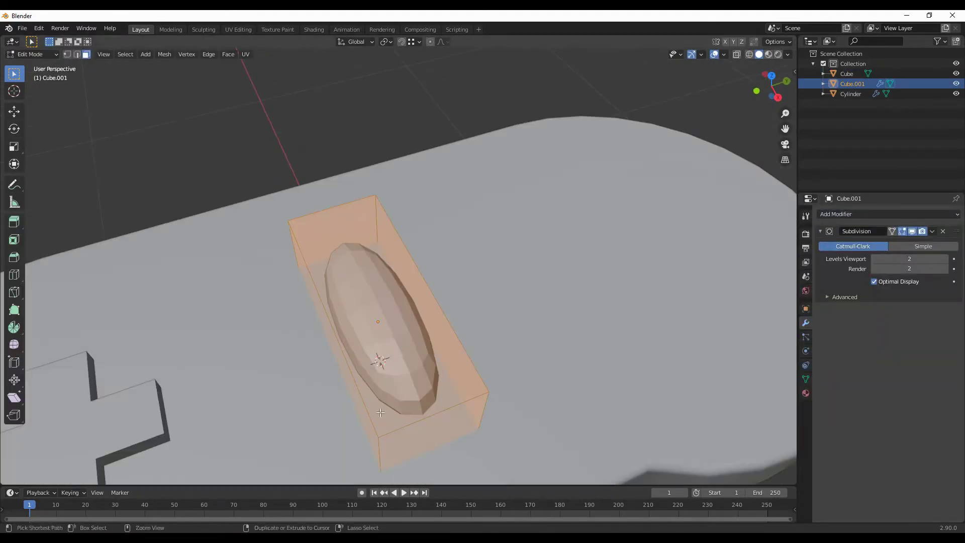
{"action": "left_click", "coordinate": [410, 465]}
{"action": "key", "text": "KP_7"}
{"action": "scroll", "coordinate": [474, 405], "scroll_direction": "down", "scroll_amount": 3}
Step: Narrow the block along X and make the subdivision permanent
{"action": "key", "text": "s"}
{"action": "key", "text": "x"}
{"action": "left_click", "coordinate": [520, 355]}
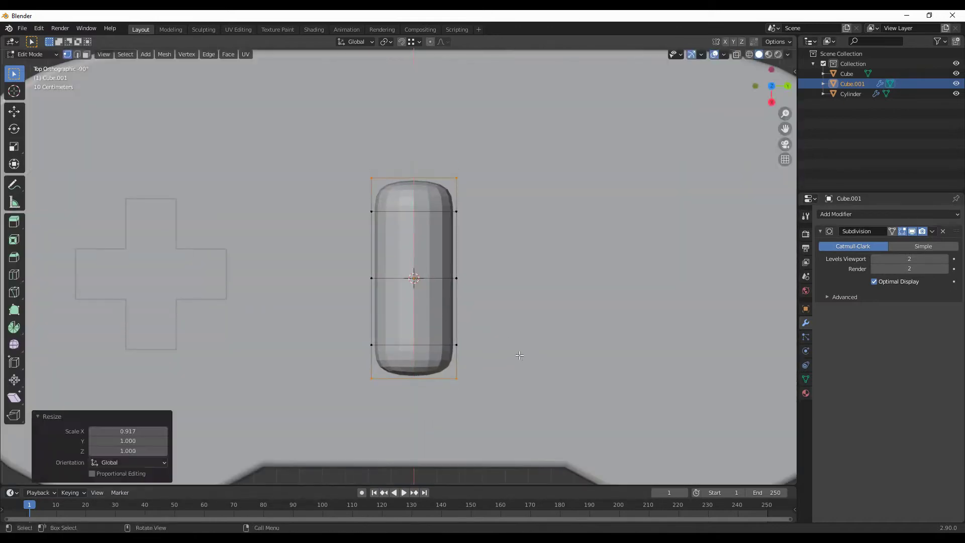
{"action": "left_click", "coordinate": [528, 339]}
{"action": "scroll", "coordinate": [528, 339], "scroll_direction": "down", "scroll_amount": 4}
{"action": "key", "text": "KP_3"}
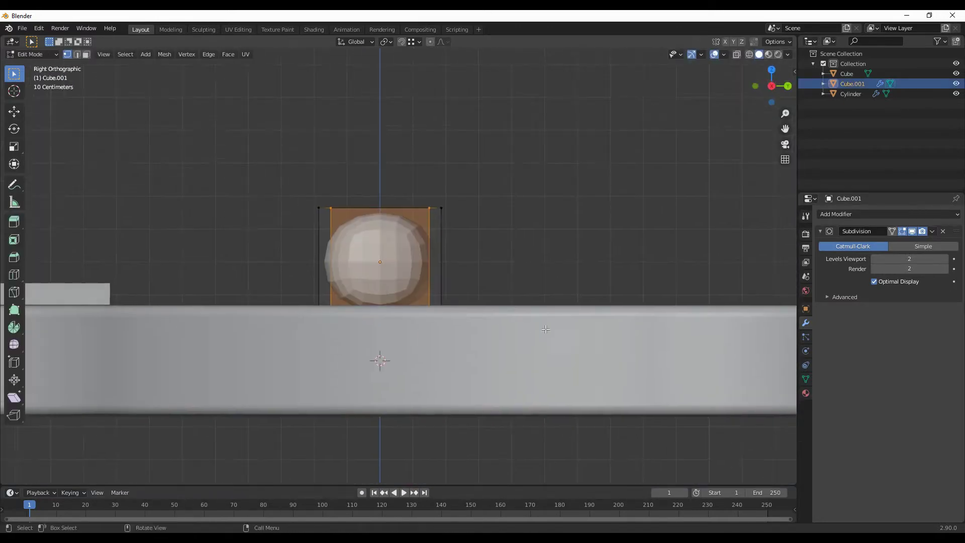
{"action": "key", "text": "Tab"}
{"action": "key", "text": "KP_3"}
{"action": "key", "text": "b"}
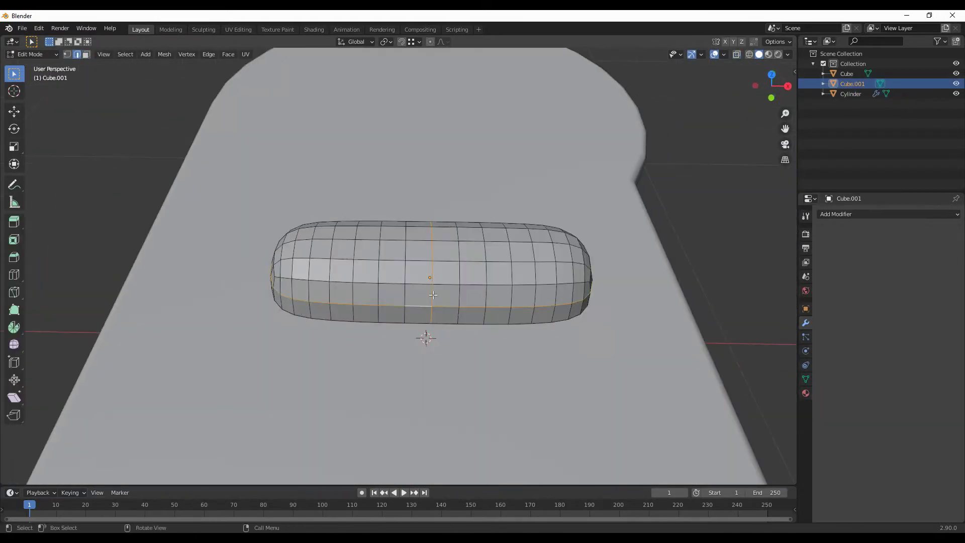
Step: Shift the capsule slightly along X from the top view
{"action": "middle_click_drag", "start_coordinate": [305, 294], "coordinate": [554, 324]}
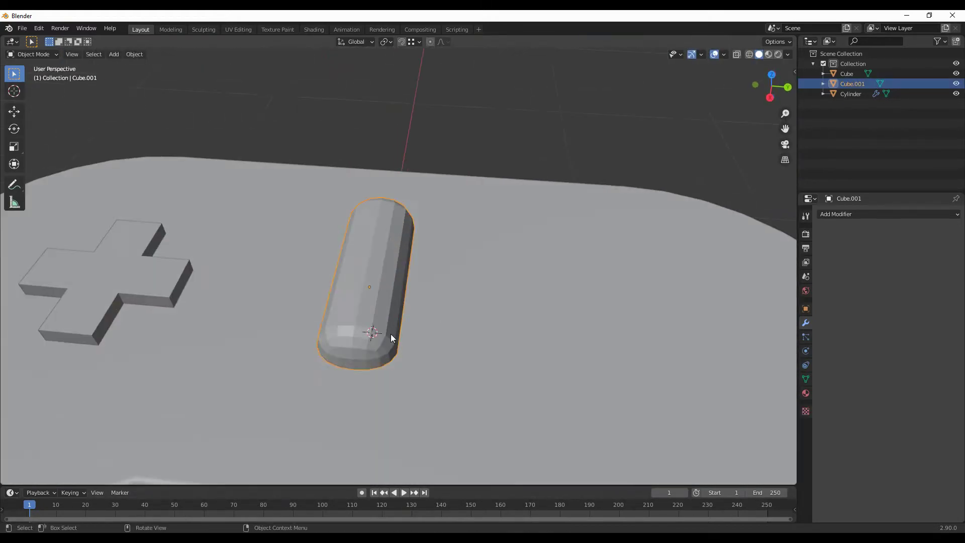
{"action": "key", "text": "Tab"}
{"action": "key", "text": "KP_7"}
{"action": "key", "text": "g"}
{"action": "key", "text": "x"}
{"action": "left_click", "coordinate": [442, 327]}
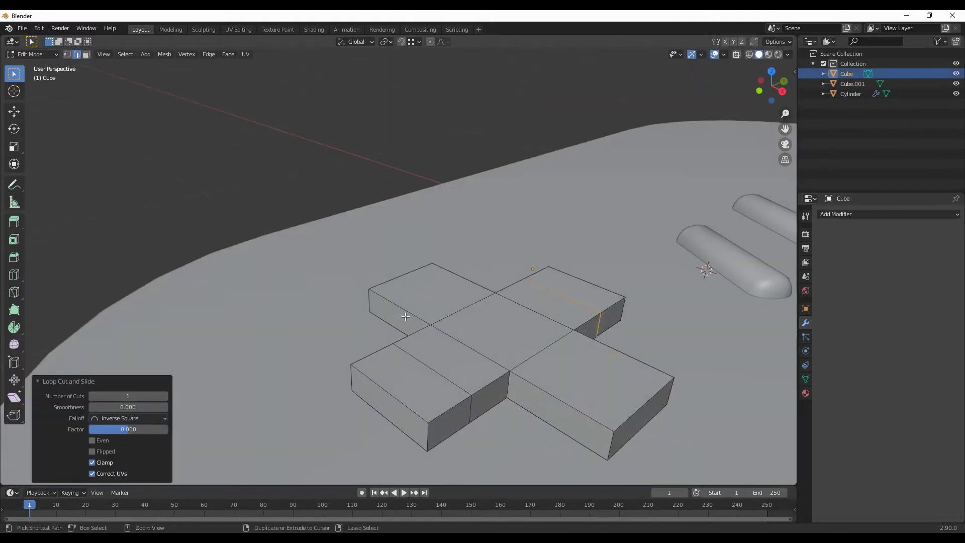
Step: Bevel the D-pad's selected edge loops with Ctrl+B
{"action": "key", "text": "ctrl+b"}
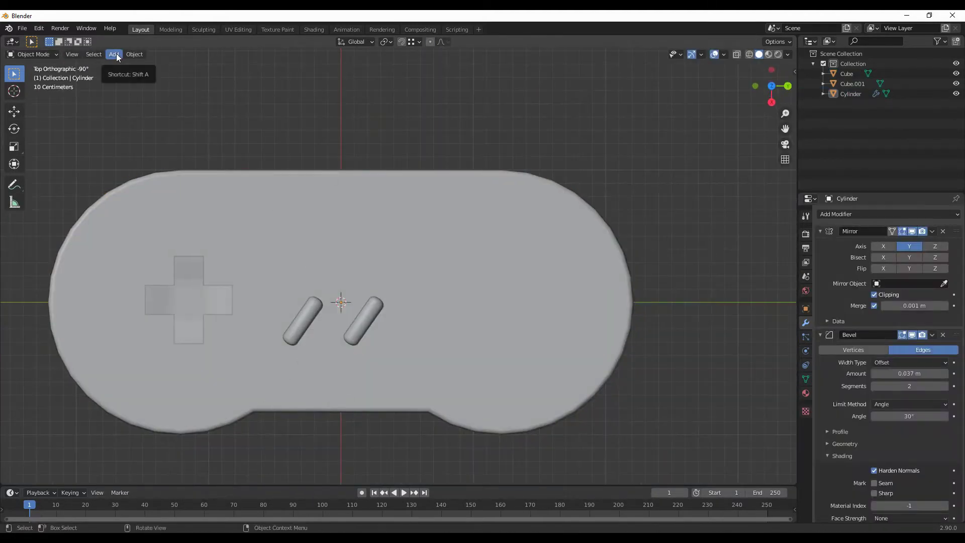
Step: Add a small cylinder on the body's right side and slightly enlarge the D-pad
{"action": "left_click", "coordinate": [114, 54]}
{"action": "mouse_move", "coordinate": [127, 65]}
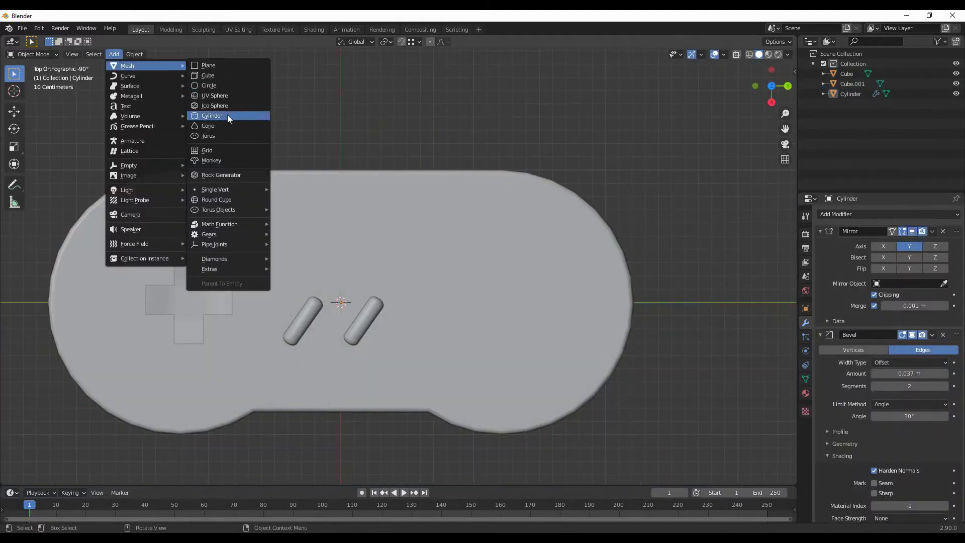
{"action": "left_click", "coordinate": [228, 118]}
{"action": "key", "text": "g"}
{"action": "key", "text": "y"}
{"action": "key", "text": "Return"}
{"action": "key", "text": "s"}
{"action": "left_click", "coordinate": [537, 333]}
{"action": "left_click", "coordinate": [258, 319]}
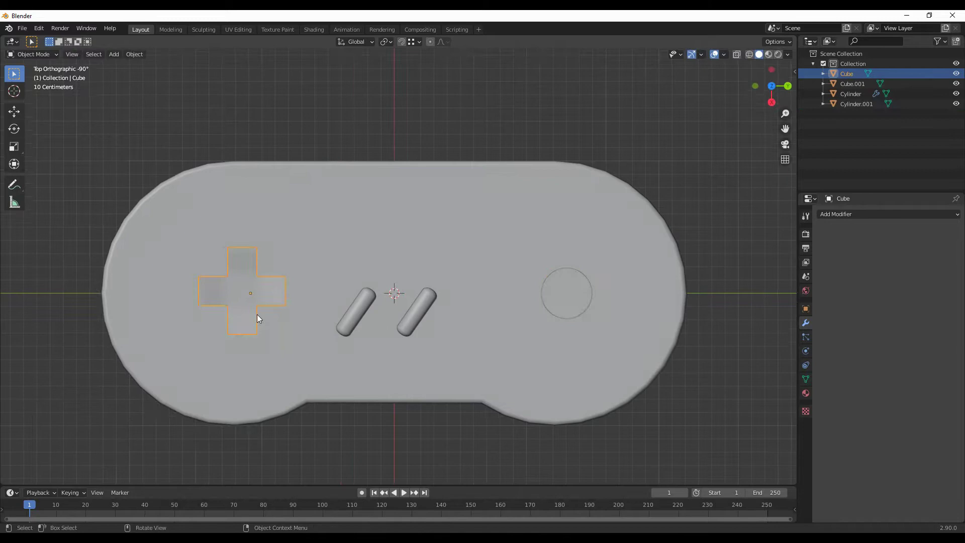
{"action": "left_click", "coordinate": [566, 293]}
{"action": "middle_click_drag", "start_coordinate": [566, 292], "coordinate": [572, 273]}
Step: Bevel the top rim of the round button
{"action": "key", "text": "KP_3"}
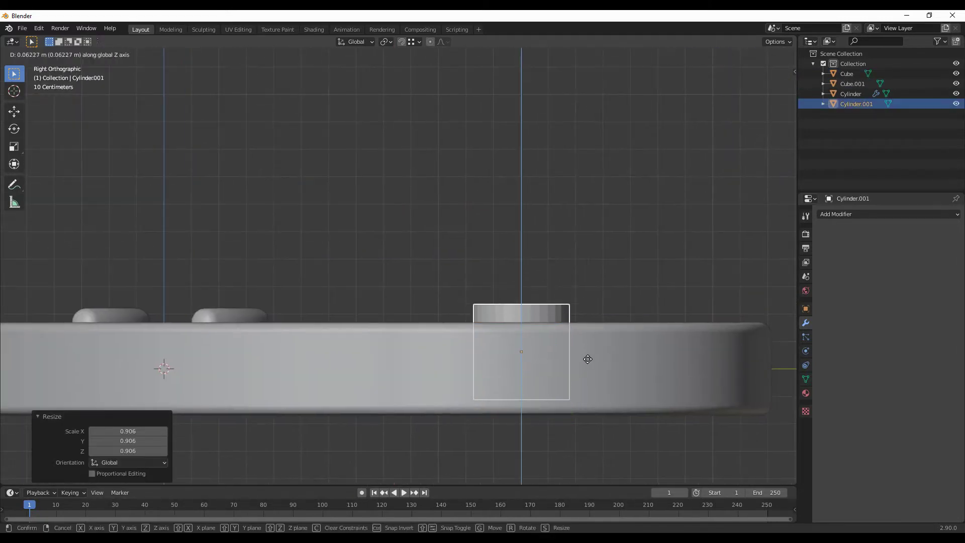
{"action": "key", "text": "Tab"}
{"action": "key", "text": "2"}
{"action": "middle_click_drag", "start_coordinate": [602, 380], "coordinate": [553, 326]}
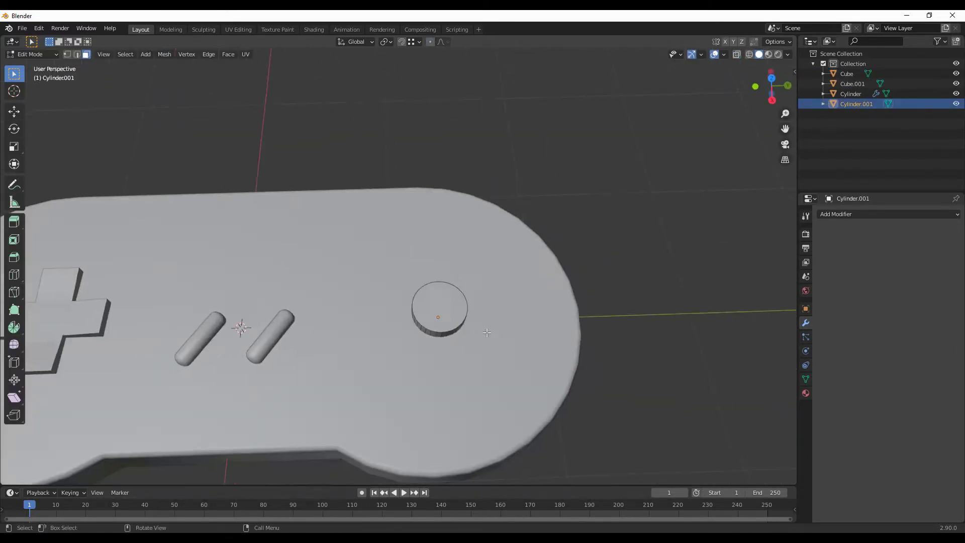
{"action": "scroll", "coordinate": [452, 327], "scroll_direction": "up", "scroll_amount": 4}
{"action": "key", "text": "ctrl+b"}
{"action": "left_click", "coordinate": [482, 402]}
{"action": "key", "text": "Tab"}
{"action": "key", "text": "KP_7"}
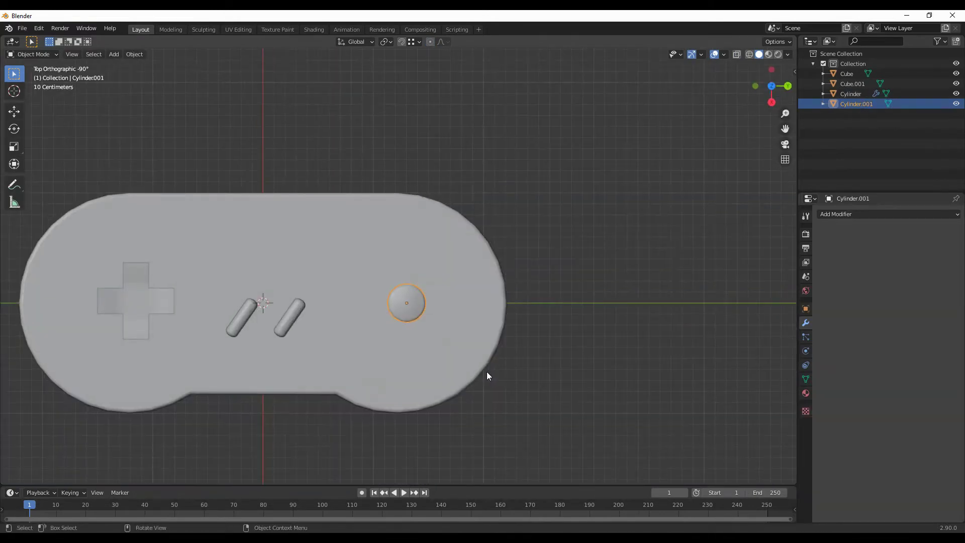
Step: Duplicate the button below the first one and shrink both
{"action": "key", "text": "shift+d"}
{"action": "right_click", "coordinate": [463, 375]}
{"action": "middle_click_drag", "start_coordinate": [463, 375], "coordinate": [501, 348], "text": "shift"}
{"action": "left_click", "coordinate": [417, 254], "text": "shift"}
{"action": "middle_click_drag", "start_coordinate": [417, 254], "coordinate": [451, 254], "text": "shift"}
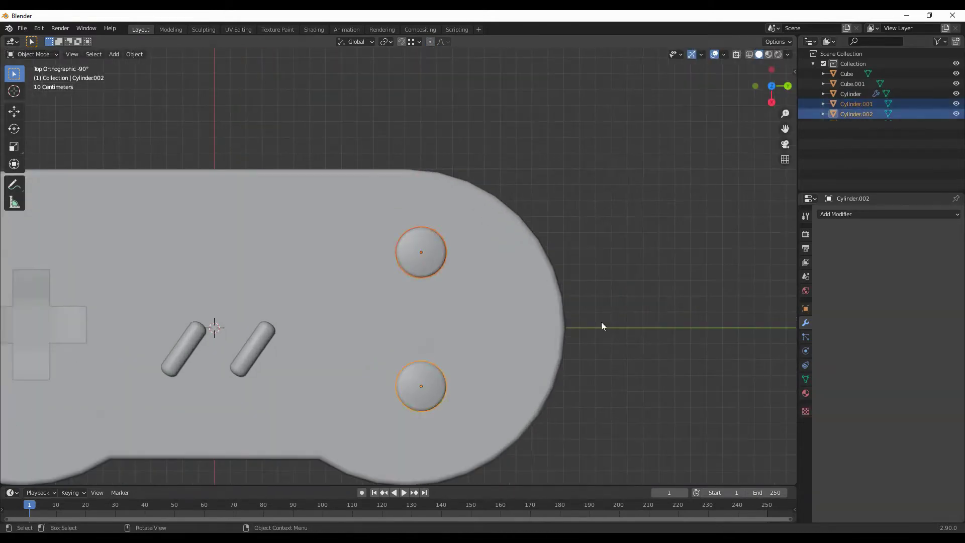
{"action": "key", "text": "s"}
{"action": "left_click", "coordinate": [537, 350]}
Step: Duplicate the pair and rotate it 90° around the 3D cursor into a diamond
{"action": "key", "text": "shift+s"}
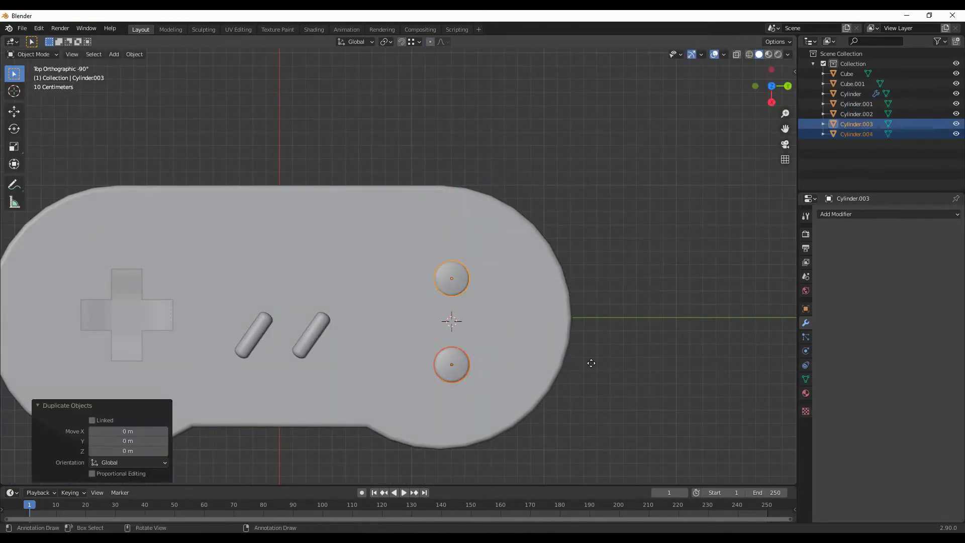
{"action": "key", "text": "shift+d"}
{"action": "type", "text": "r90"}
{"action": "key", "text": "Return"}
{"action": "middle_click_drag", "start_coordinate": [315, 339], "coordinate": [353, 336], "text": "shift"}
{"action": "left_click", "coordinate": [359, 351]}
Step: Move one of the pill buttons to a new position
{"action": "key", "text": "Tab"}
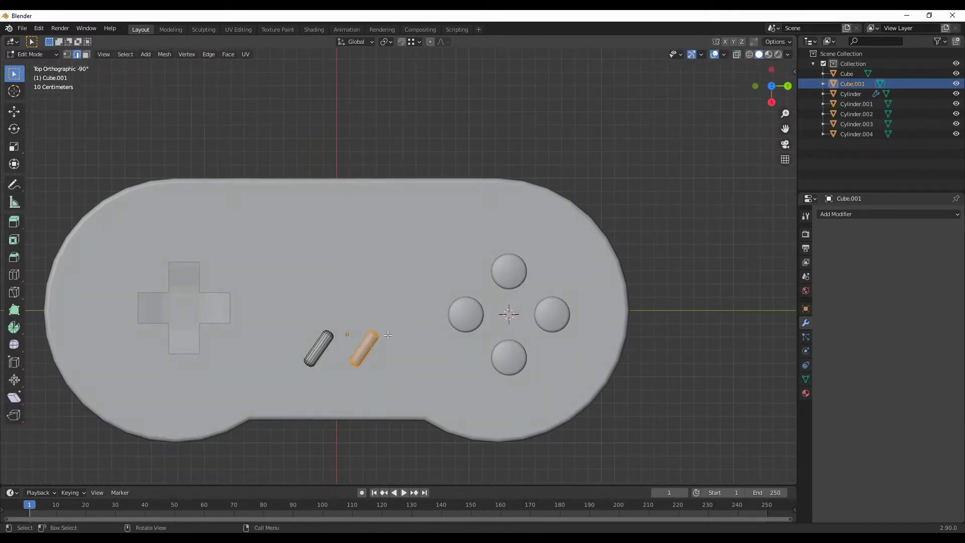
{"action": "key", "text": "g"}
{"action": "left_click", "coordinate": [446, 369]}
{"action": "key", "text": "Tab"}
{"action": "left_click", "coordinate": [223, 309]}
{"action": "middle_click_drag", "start_coordinate": [223, 309], "coordinate": [279, 321], "text": "shift"}
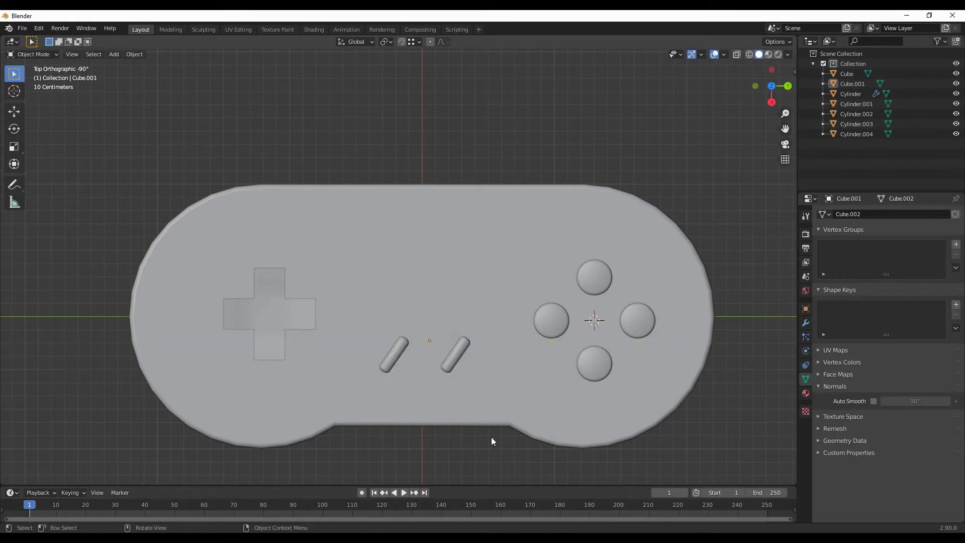
Step: Move the D-pad's vertices along Z in the side view
{"action": "left_click", "coordinate": [269, 314]}
{"action": "middle_click_drag", "start_coordinate": [270, 313], "coordinate": [424, 297]}
{"action": "key", "text": "KP_3"}
{"action": "key", "text": "Tab"}
{"action": "key", "text": "g"}
{"action": "key", "text": "z"}
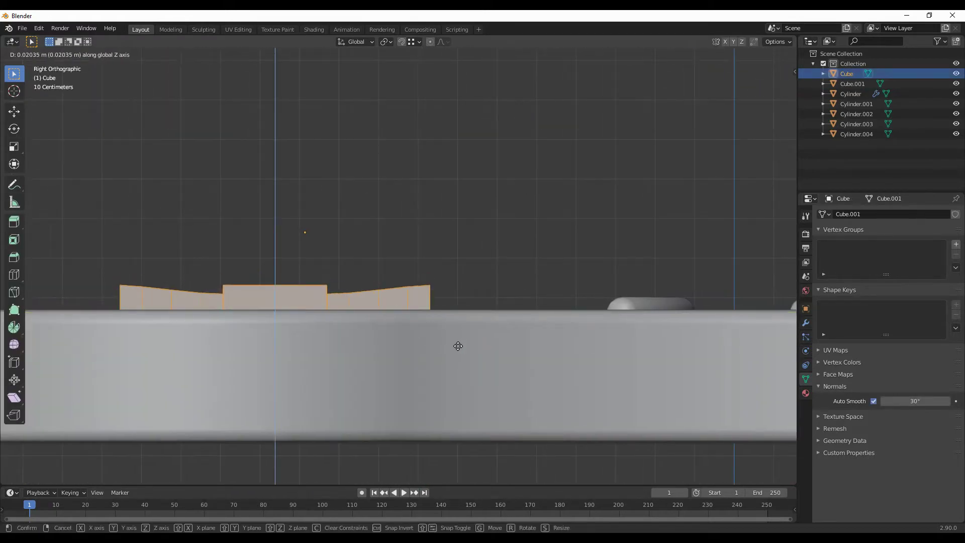
{"action": "left_click", "coordinate": [458, 346]}
{"action": "middle_click_drag", "start_coordinate": [458, 345], "coordinate": [505, 331], "text": "shift"}
Step: Scale the D-pad's arm vertices vertically to slope the arms
{"action": "key", "text": "alt+z"}
{"action": "left_click_drag", "start_coordinate": [551, 366], "coordinate": [87, 283]}
{"action": "left_click", "coordinate": [464, 343]}
{"action": "middle_click_drag", "start_coordinate": [465, 344], "coordinate": [335, 351]}
{"action": "key", "text": "alt+z"}
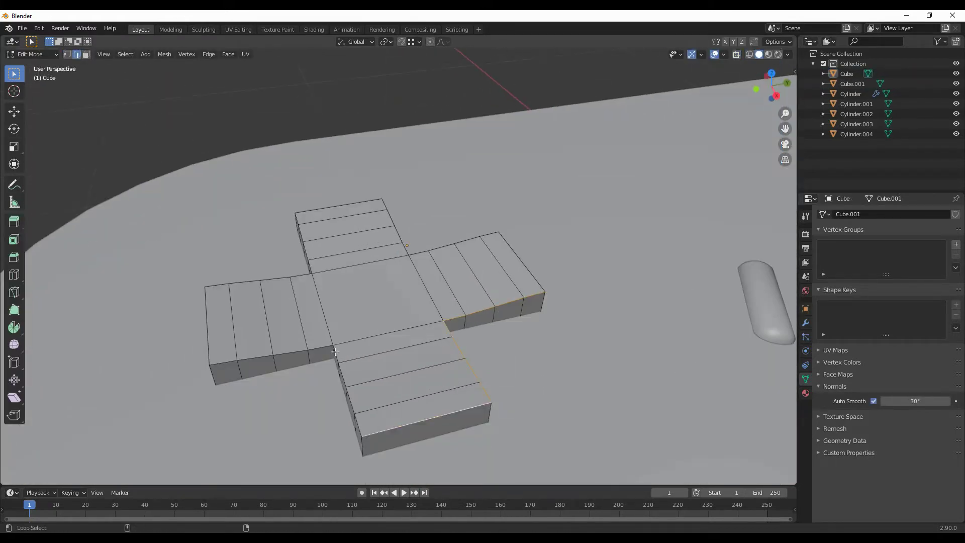
Step: Softly bevel the D-pad's outer edges
{"action": "middle_click_drag", "start_coordinate": [393, 216], "coordinate": [434, 373]}
{"action": "key", "text": "ctrl+b"}
{"action": "left_click", "coordinate": [435, 371]}
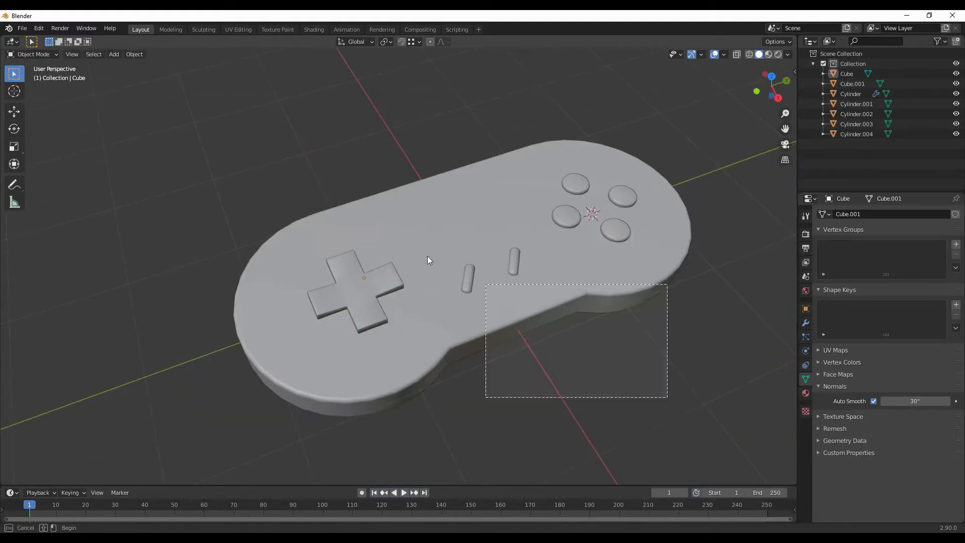
{"action": "mouse_move", "coordinate": [429, 261]}
{"action": "middle_mouse_down"}
{"action": "mouse_move", "coordinate": [356, 400]}
{"action": "mouse_move", "coordinate": [353, 342]}
{"action": "middle_mouse_up"}
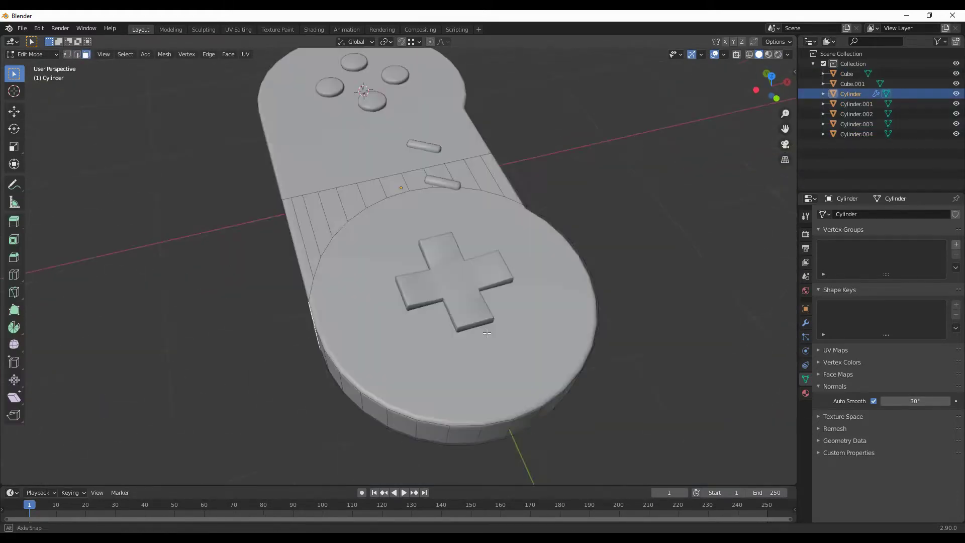
Step: Separate the body's side grip faces into their own object and shrink the strip's height along Z
{"action": "mouse_move", "coordinate": [394, 404]}
{"action": "middle_mouse_down"}
{"action": "mouse_move", "coordinate": [476, 396]}
{"action": "mouse_move", "coordinate": [491, 324]}
{"action": "middle_mouse_up"}
{"action": "left_click", "coordinate": [476, 397], "text": "alt"}
{"action": "key", "text": "p"}
{"action": "key", "text": "a"}
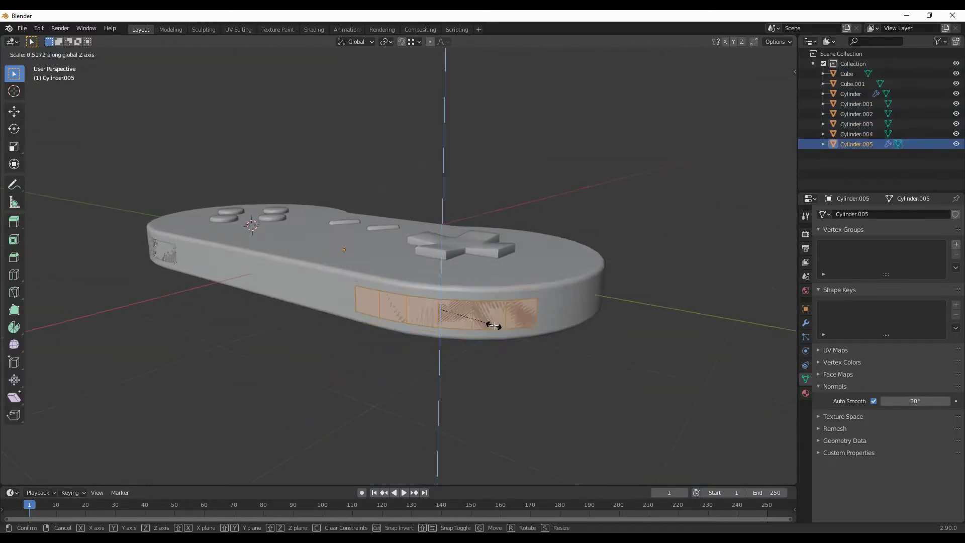
{"action": "key", "text": "s"}
{"action": "key", "text": "z"}
{"action": "left_click", "coordinate": [758, 334]}
Step: Add a Solidify modifier to the grip panel with -0.04 m thickness
{"action": "left_click", "coordinate": [805, 323]}
{"action": "left_click", "coordinate": [887, 214]}
{"action": "left_click", "coordinate": [774, 372]}
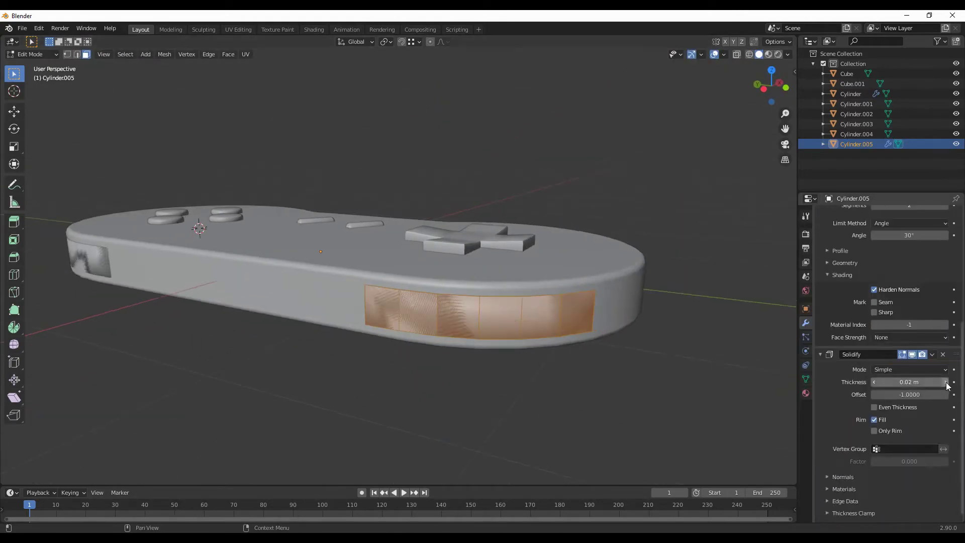
{"action": "middle_click_drag", "start_coordinate": [552, 392], "coordinate": [577, 425]}
{"action": "scroll", "coordinate": [578, 425], "scroll_direction": "up", "scroll_amount": 4}
{"action": "scroll", "coordinate": [693, 340], "scroll_direction": "up", "scroll_amount": 2}
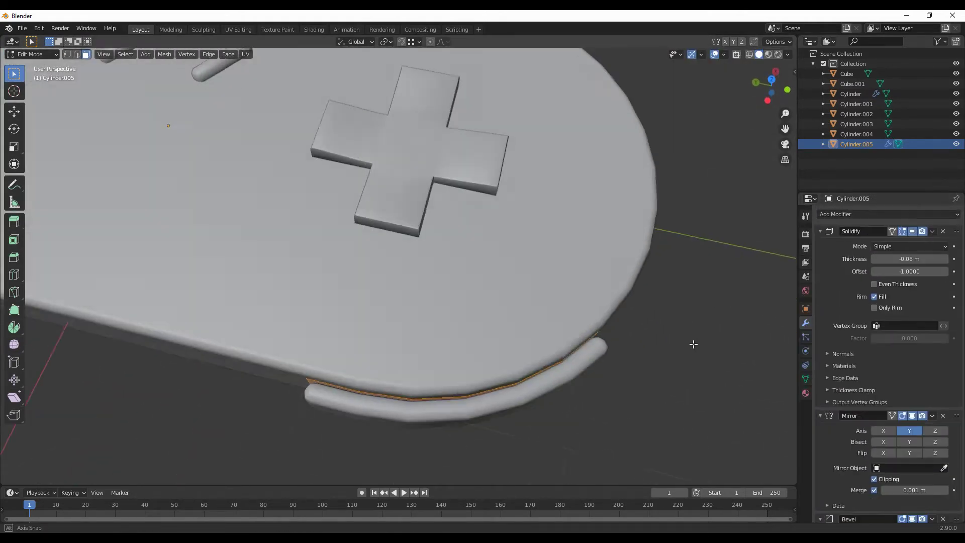
{"action": "left_click", "coordinate": [946, 259]}
{"action": "scroll", "coordinate": [545, 371], "scroll_direction": "down", "scroll_amount": 4}
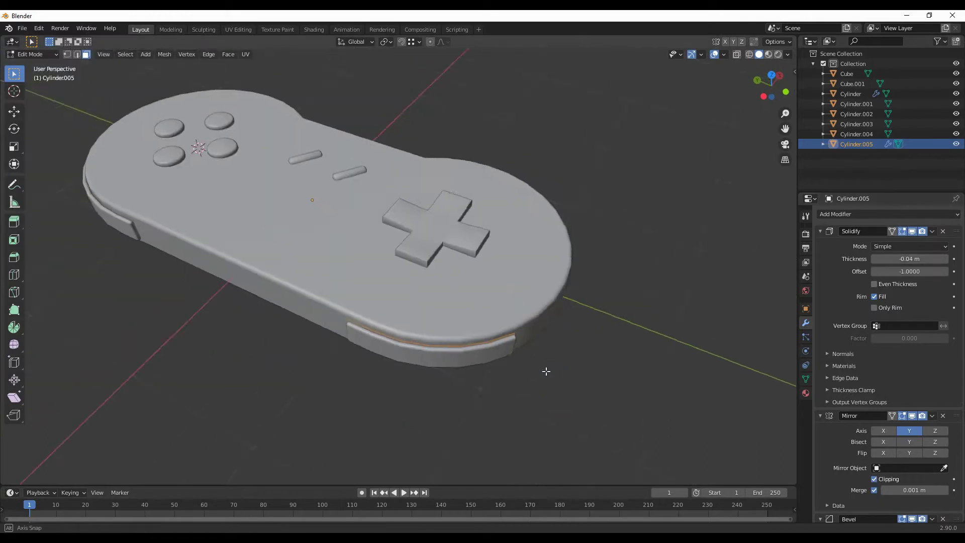
{"action": "mouse_move", "coordinate": [546, 371]}
{"action": "middle_mouse_down"}
{"action": "mouse_move", "coordinate": [525, 347]}
{"action": "mouse_move", "coordinate": [326, 331]}
{"action": "middle_mouse_up"}
Step: Bevel the grip panel's corner vertices at both ends into rounded corners
{"action": "key", "text": "ctrl+r"}
{"action": "left_click", "coordinate": [519, 343]}
{"action": "right_click", "coordinate": [519, 343]}
{"action": "key", "text": "alt+z"}
{"action": "key", "text": "1"}
{"action": "left_click", "coordinate": [326, 331]}
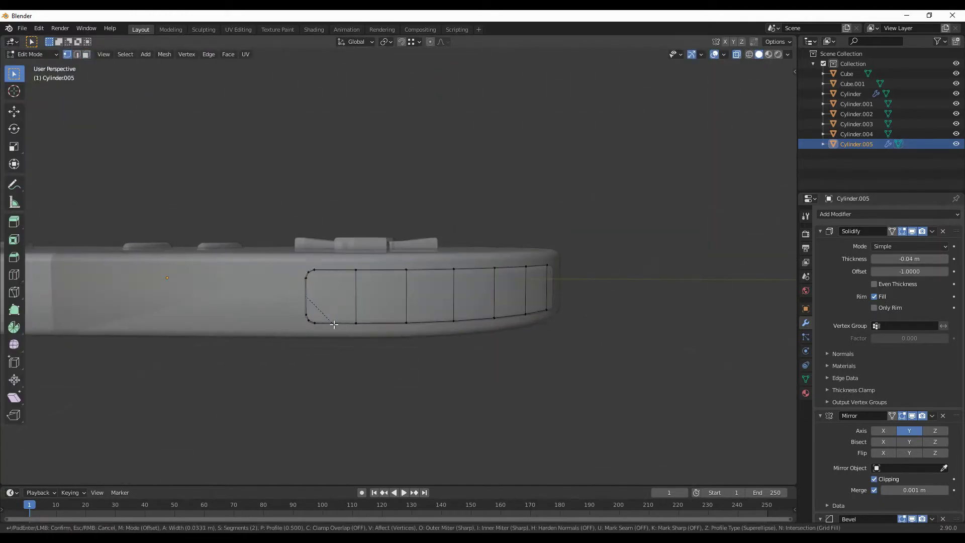
{"action": "left_click", "coordinate": [334, 324]}
{"action": "mouse_move", "coordinate": [590, 368]}
{"action": "middle_mouse_down"}
{"action": "mouse_move", "coordinate": [349, 360]}
{"action": "mouse_move", "coordinate": [484, 297]}
{"action": "middle_mouse_up"}
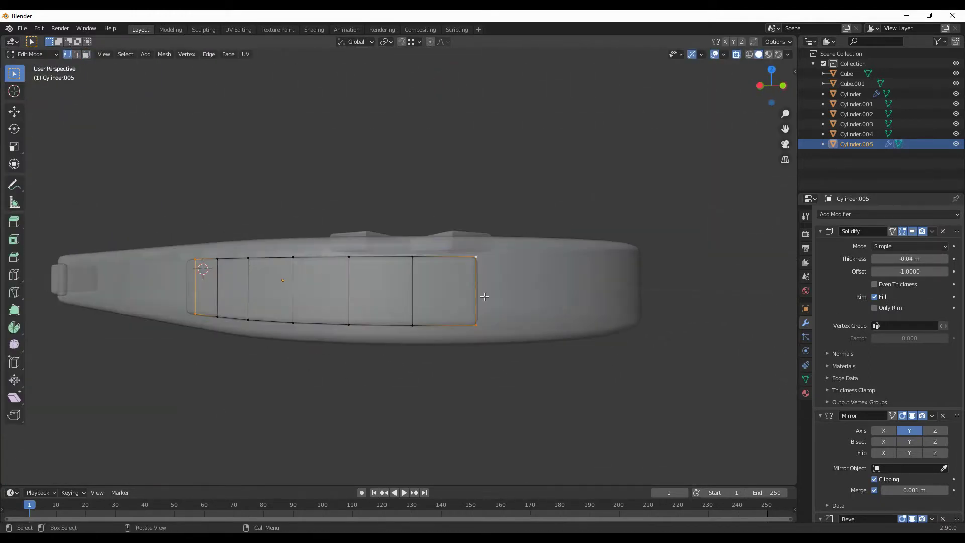
{"action": "left_click", "coordinate": [502, 314]}
{"action": "key", "text": "Tab"}
{"action": "mouse_move", "coordinate": [412, 340]}
{"action": "middle_mouse_down"}
{"action": "mouse_move", "coordinate": [532, 364]}
{"action": "mouse_move", "coordinate": [395, 314]}
{"action": "mouse_move", "coordinate": [552, 376]}
{"action": "middle_mouse_up"}
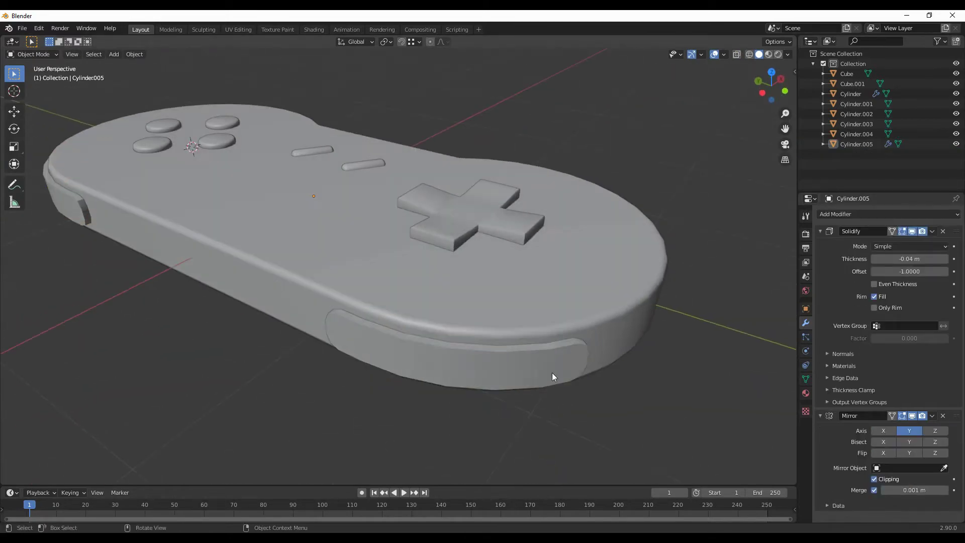
Step: Remove the Solidify modifier and check the grip panel in isolation
{"action": "left_click", "coordinate": [942, 231]}
{"action": "key", "text": "Tab"}
{"action": "mouse_move", "coordinate": [603, 394]}
{"action": "middle_mouse_down"}
{"action": "mouse_move", "coordinate": [514, 421]}
{"action": "mouse_move", "coordinate": [297, 218]}
{"action": "mouse_move", "coordinate": [354, 338]}
{"action": "middle_mouse_up"}
{"action": "scroll", "coordinate": [440, 301], "scroll_direction": "down", "scroll_amount": 3}
{"action": "key", "text": "a"}
{"action": "key", "text": "KP_Divide"}
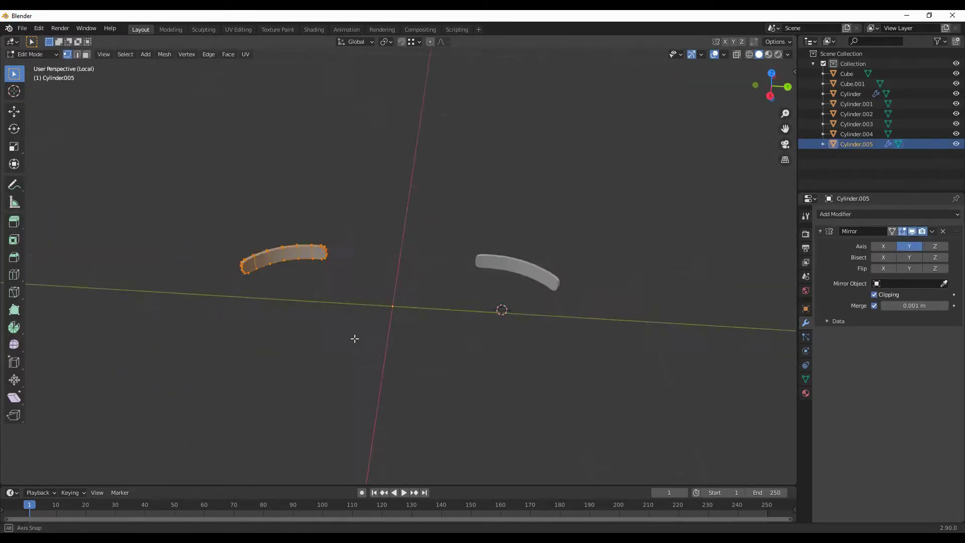
{"action": "key", "text": "Tab"}
{"action": "key", "text": "KP_Divide"}
{"action": "middle_click_drag", "start_coordinate": [424, 350], "coordinate": [743, 345]}
Step: Copy the controller body's Mirror and Bevel modifiers onto the grip panel
{"action": "left_click", "coordinate": [888, 214]}
{"action": "left_click", "coordinate": [521, 312]}
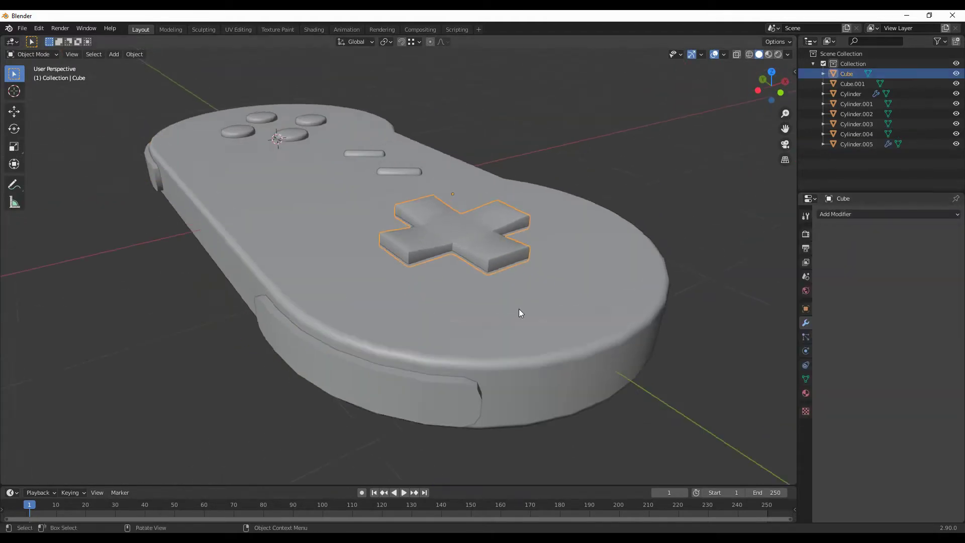
{"action": "left_click", "coordinate": [619, 272]}
{"action": "left_click", "coordinate": [462, 394], "text": "shift"}
{"action": "left_click", "coordinate": [351, 281], "text": "shift"}
{"action": "left_click", "coordinate": [134, 54]}
{"action": "left_click", "coordinate": [280, 276]}
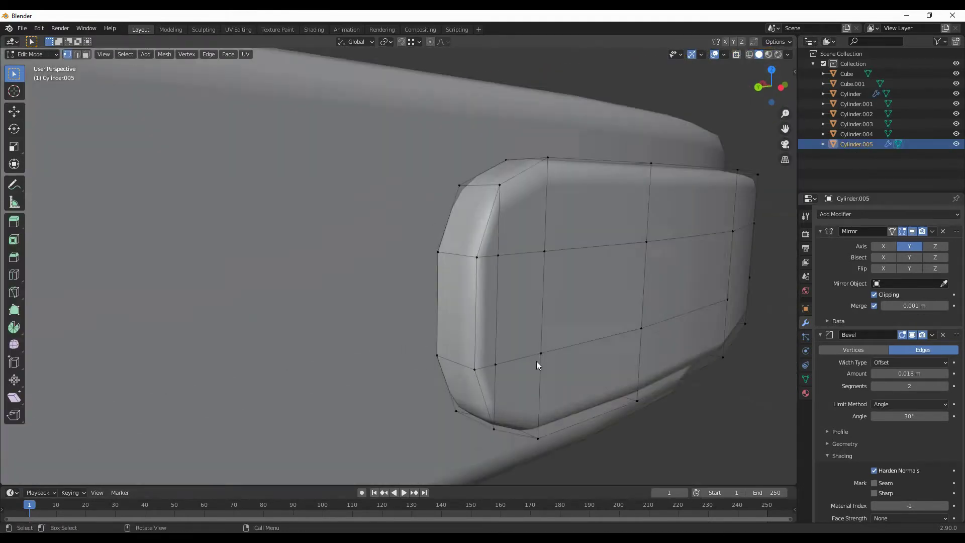
Step: Move a selected controller body edge along the Y axis
{"action": "key", "text": "Tab"}
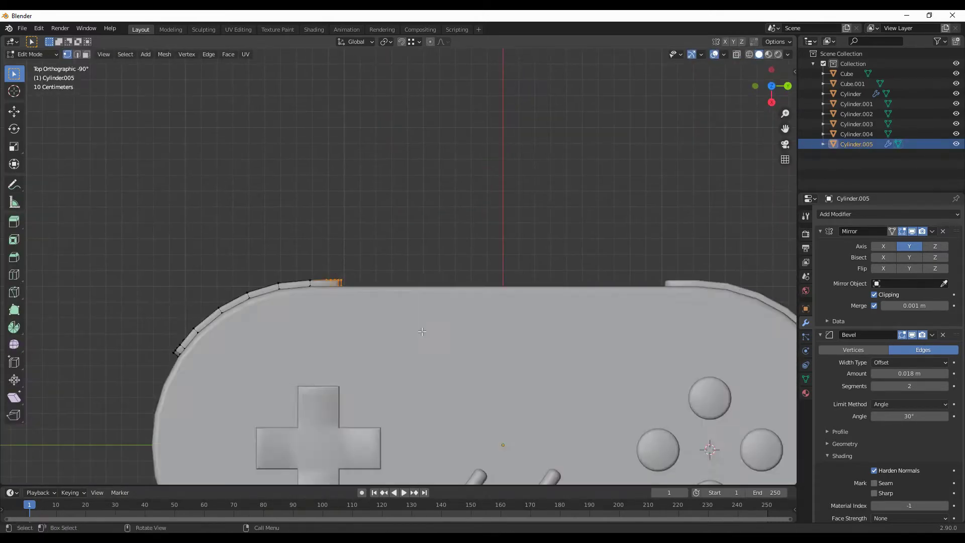
{"action": "key", "text": "g"}
{"action": "key", "text": "y"}
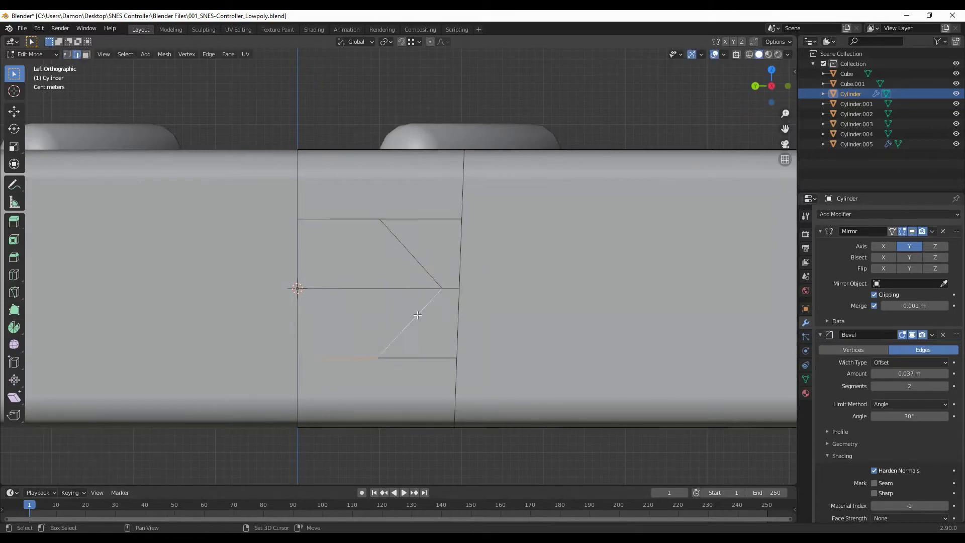
Step: Edge-slide the new cut into position and inspect the cut area
{"action": "right_click", "coordinate": [493, 366]}
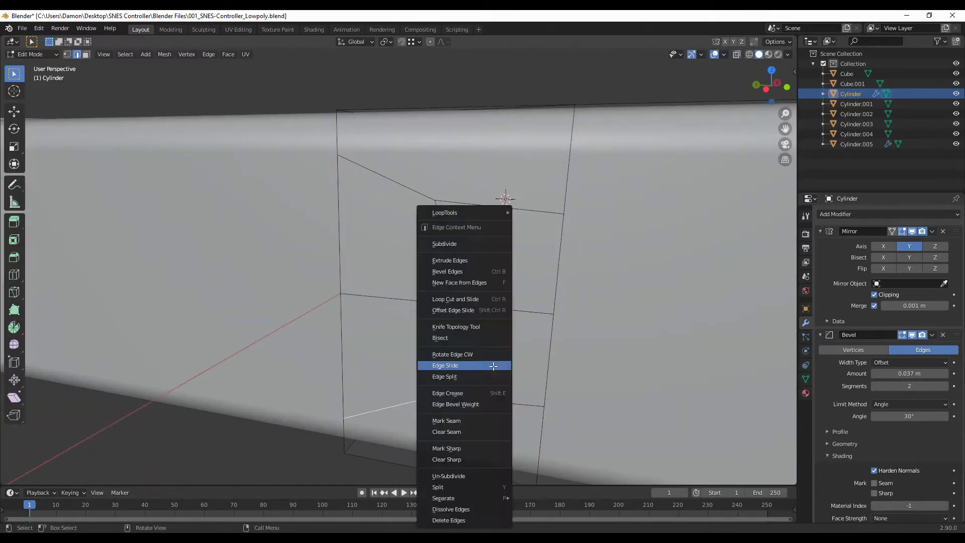
{"action": "left_click", "coordinate": [493, 366]}
{"action": "left_click", "coordinate": [501, 198]}
{"action": "middle_click_drag", "start_coordinate": [502, 198], "coordinate": [472, 333]}
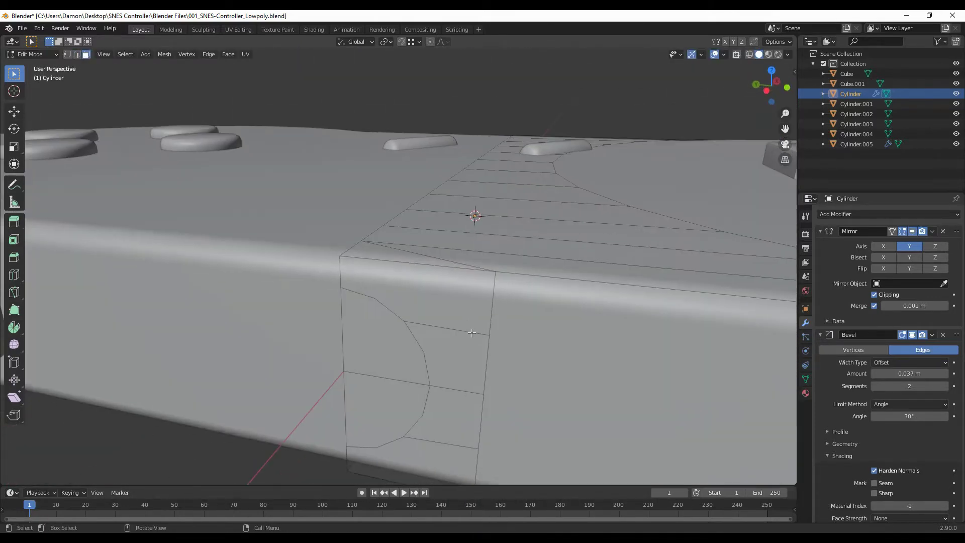
{"action": "middle_click_drag", "start_coordinate": [341, 257], "coordinate": [423, 310]}
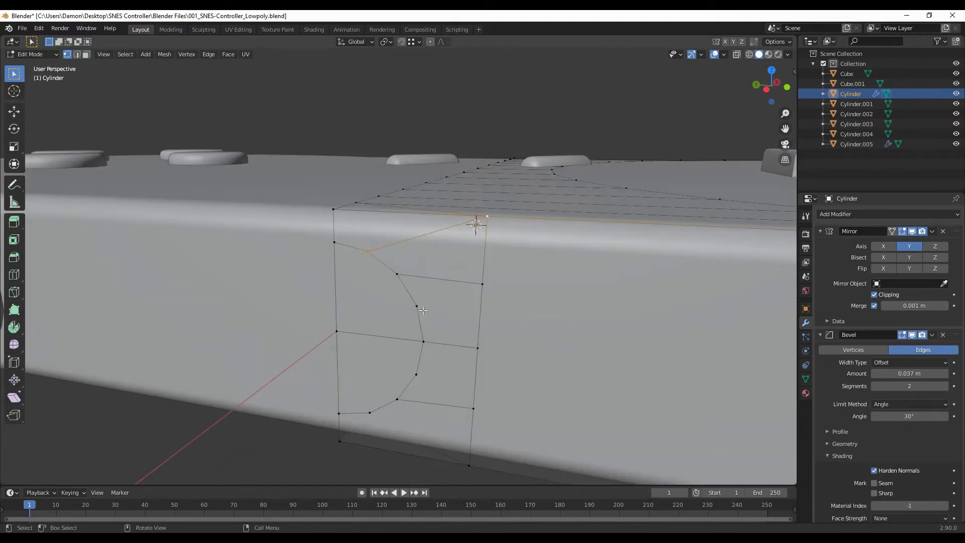
{"action": "mouse_move", "coordinate": [483, 343]}
{"action": "middle_mouse_down"}
{"action": "mouse_move", "coordinate": [472, 248]}
{"action": "mouse_move", "coordinate": [498, 416]}
{"action": "mouse_move", "coordinate": [522, 342]}
{"action": "middle_mouse_up"}
Step: Review the controller with its recessed hole and save the file
{"action": "key", "text": "Tab"}
{"action": "key", "text": "Tab"}
{"action": "scroll", "coordinate": [424, 371], "scroll_direction": "down", "scroll_amount": 3}
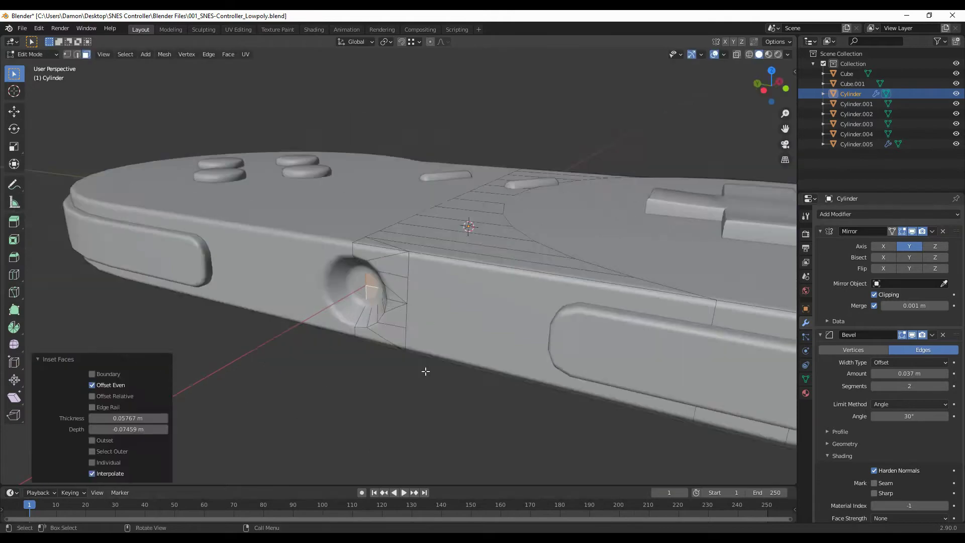
{"action": "scroll", "coordinate": [441, 342], "scroll_direction": "up", "scroll_amount": 3}
{"action": "scroll", "coordinate": [442, 301], "scroll_direction": "up", "scroll_amount": 2}
{"action": "key", "text": "2"}
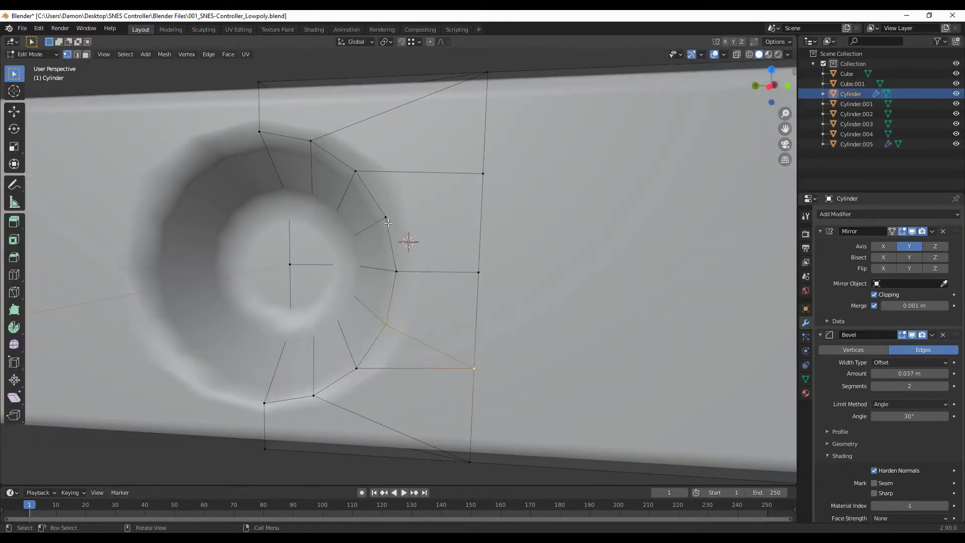
{"action": "key", "text": "Tab"}
{"action": "scroll", "coordinate": [427, 301], "scroll_direction": "down", "scroll_amount": 5}
{"action": "mouse_move", "coordinate": [474, 400]}
{"action": "middle_mouse_down"}
{"action": "mouse_move", "coordinate": [521, 349]}
{"action": "mouse_move", "coordinate": [453, 366]}
{"action": "middle_mouse_up"}
{"action": "key", "text": "ctrl+s"}
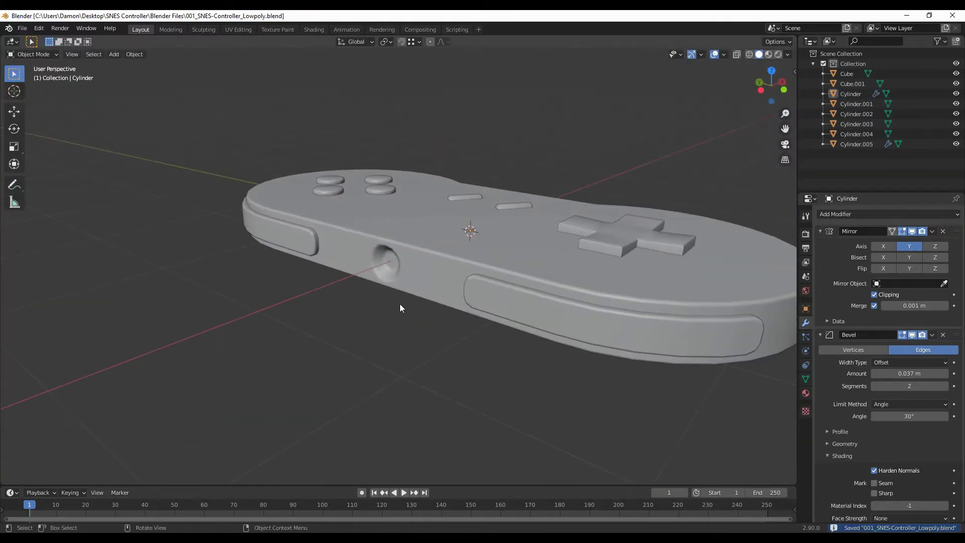
Step: Snap the 3D cursor to the cable hole
{"action": "key", "text": "Tab"}
{"action": "scroll", "coordinate": [400, 308], "scroll_direction": "up", "scroll_amount": 2}
{"action": "key", "text": "shift+s"}
Step: Add a NURBS curve at the hole and give it a 0.07 m bevel depth
{"action": "left_click", "coordinate": [438, 487]}
{"action": "key", "text": "Tab"}
{"action": "left_click", "coordinate": [113, 54]}
{"action": "left_click", "coordinate": [217, 99]}
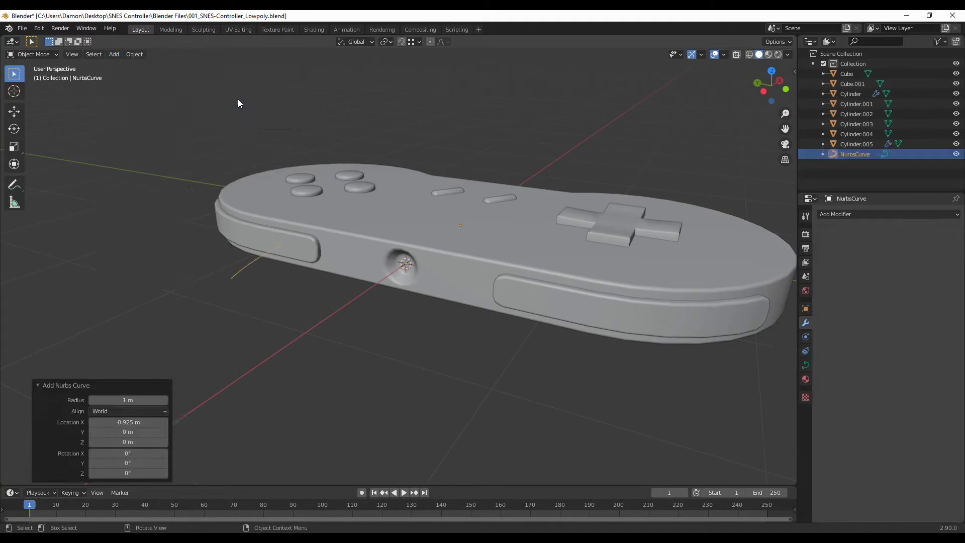
{"action": "key", "text": "KP_7"}
{"action": "key", "text": "Tab"}
{"action": "mouse_move", "coordinate": [523, 445]}
{"action": "middle_mouse_down"}
{"action": "mouse_move", "coordinate": [410, 375]}
{"action": "mouse_move", "coordinate": [453, 326]}
{"action": "middle_mouse_up"}
{"action": "key", "text": "Tab"}
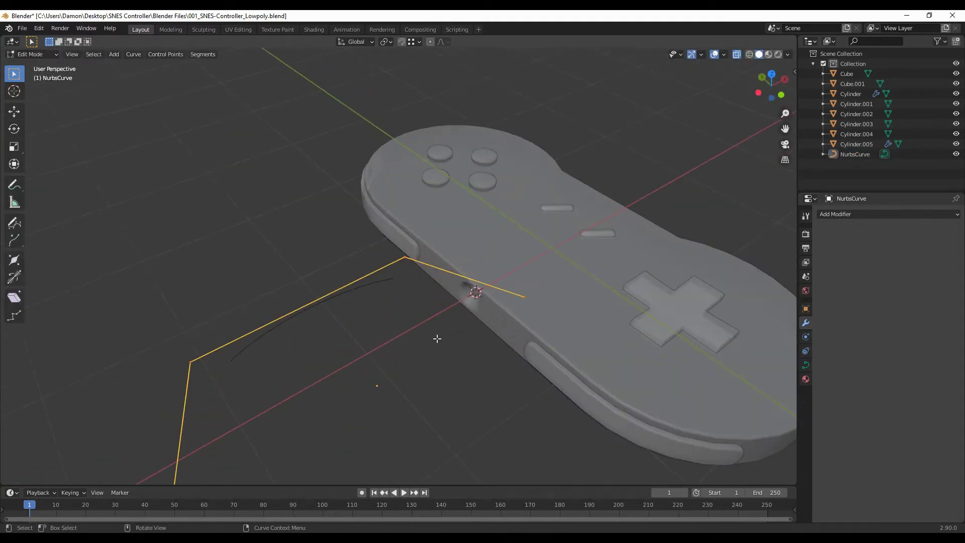
{"action": "left_click", "coordinate": [806, 365]}
{"action": "left_click_drag", "start_coordinate": [910, 340], "coordinate": [948, 345]}
{"action": "middle_click_drag", "start_coordinate": [603, 352], "coordinate": [529, 361]}
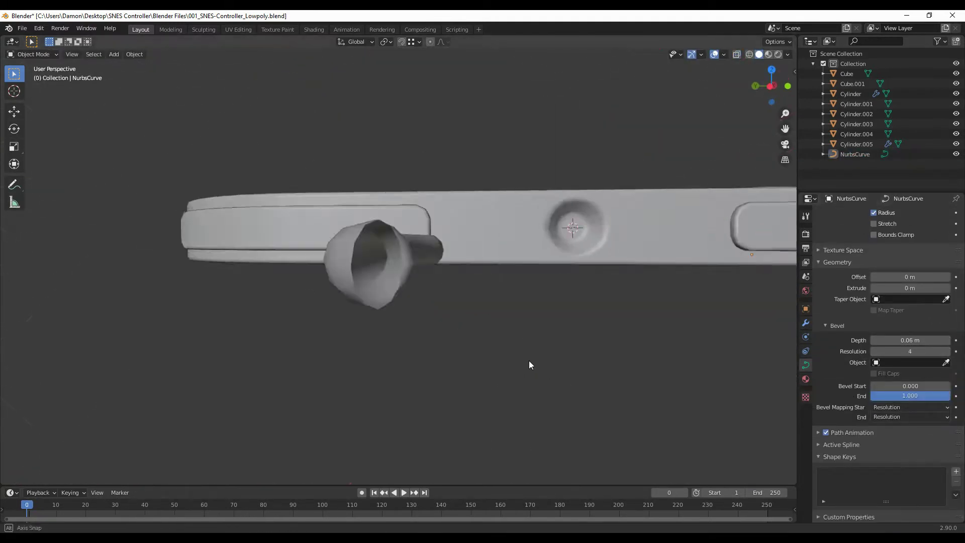
Step: Move the cable's end point into the controller's hole
{"action": "left_click", "coordinate": [854, 154]}
{"action": "scroll", "coordinate": [387, 273], "scroll_direction": "down", "scroll_amount": 3}
{"action": "key", "text": "Tab"}
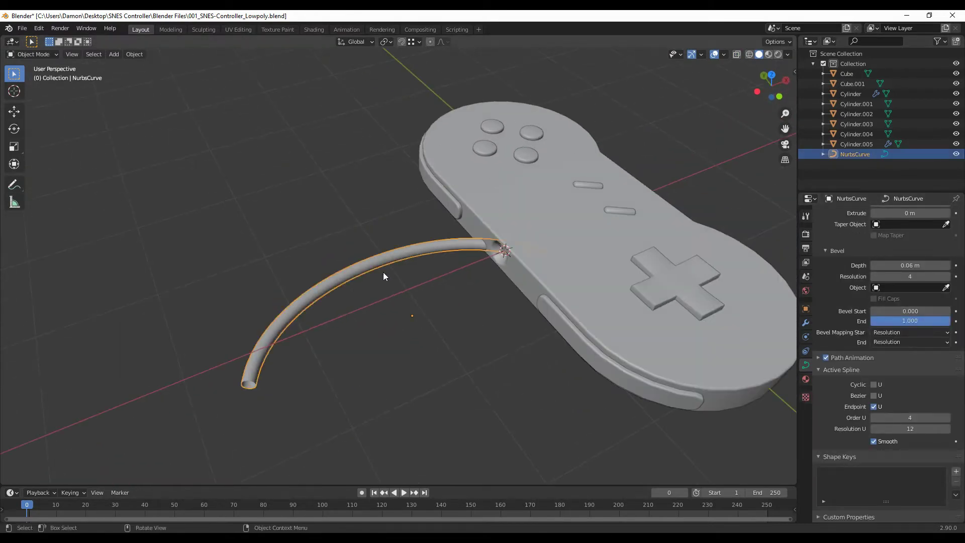
{"action": "middle_click_drag", "start_coordinate": [387, 273], "coordinate": [486, 267]}
{"action": "scroll", "coordinate": [486, 267], "scroll_direction": "up", "scroll_amount": 4}
{"action": "key", "text": "g"}
{"action": "left_click", "coordinate": [452, 301]}
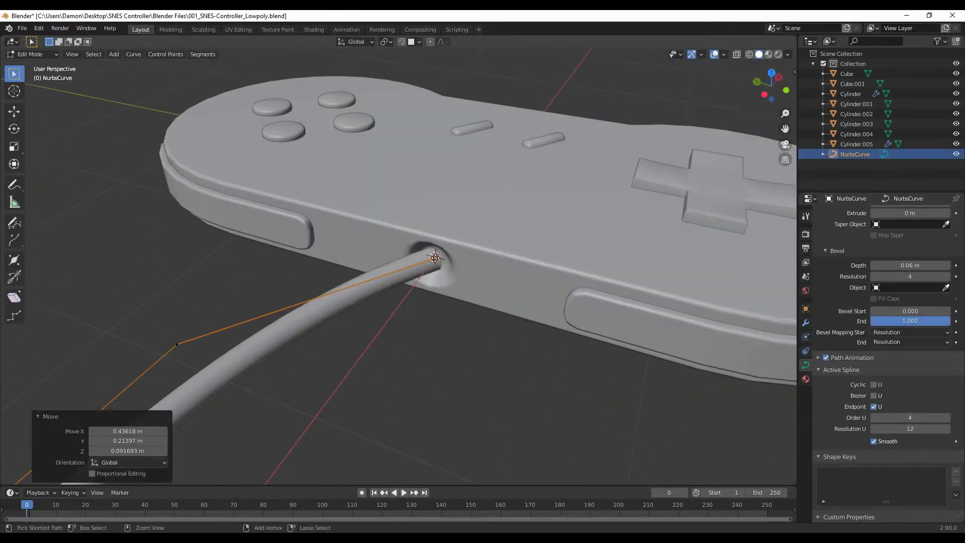
{"action": "mouse_move", "coordinate": [452, 302]}
{"action": "middle_mouse_down"}
{"action": "mouse_move", "coordinate": [533, 412]}
{"action": "mouse_move", "coordinate": [452, 302]}
{"action": "mouse_move", "coordinate": [451, 381]}
{"action": "mouse_move", "coordinate": [434, 345]}
{"action": "middle_mouse_up"}
{"action": "key", "text": "g"}
{"action": "left_click", "coordinate": [451, 381]}
{"action": "key", "text": "Tab"}
Step: Move cable points along Y and extrude new points so the cable winds away
{"action": "scroll", "coordinate": [442, 362], "scroll_direction": "down", "scroll_amount": 3}
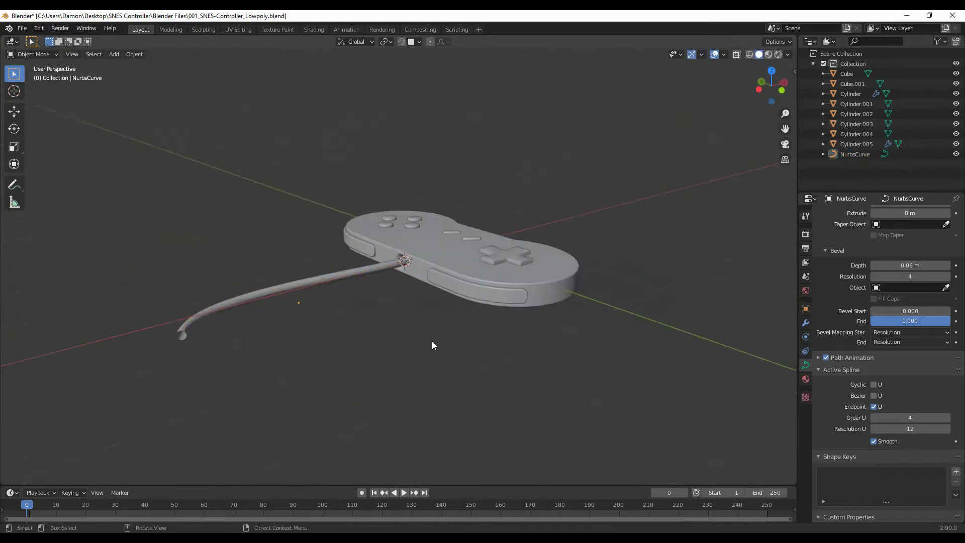
{"action": "middle_click_drag", "start_coordinate": [509, 367], "coordinate": [391, 322]}
{"action": "key", "text": "Tab"}
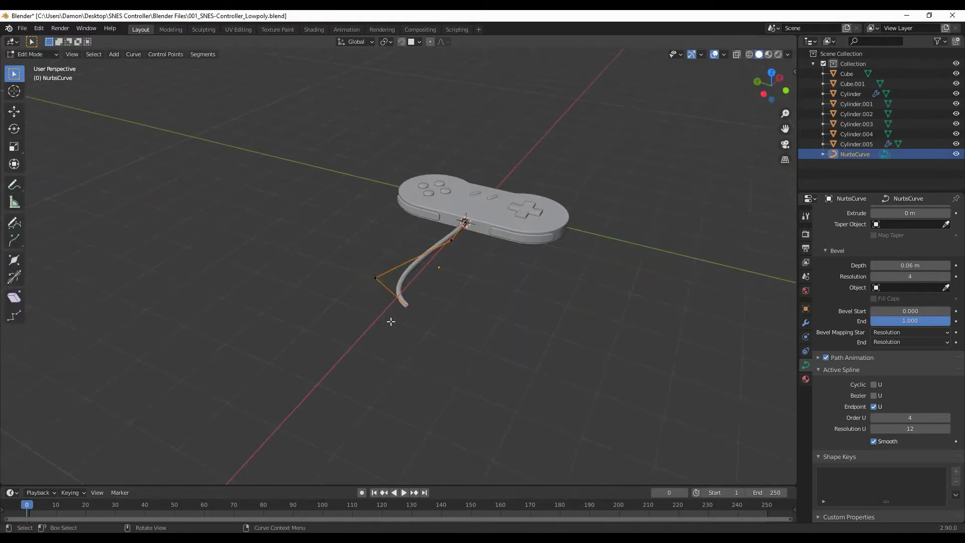
{"action": "middle_click_drag", "start_coordinate": [372, 367], "coordinate": [436, 368]}
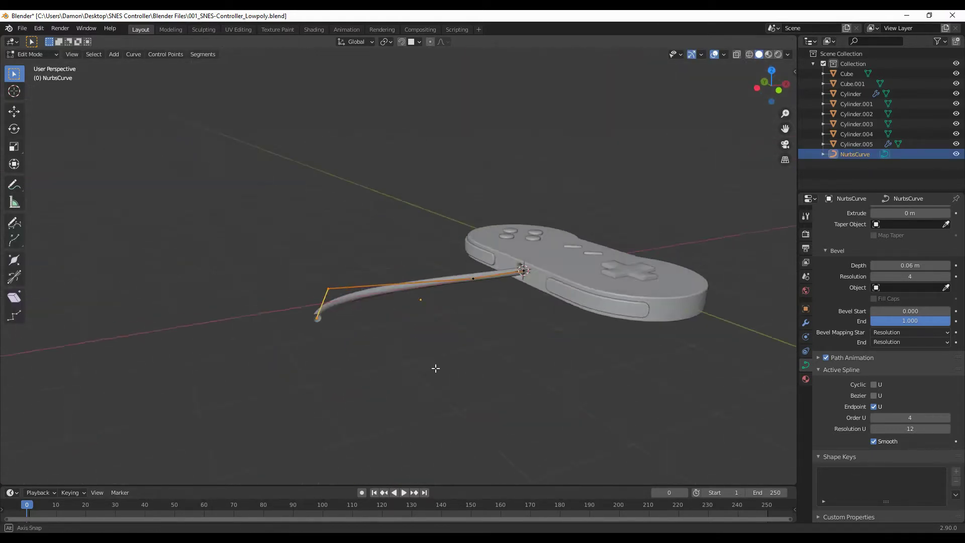
{"action": "left_click", "coordinate": [454, 336]}
{"action": "mouse_move", "coordinate": [454, 336]}
{"action": "middle_mouse_down"}
{"action": "mouse_move", "coordinate": [467, 257]}
{"action": "mouse_move", "coordinate": [506, 304]}
{"action": "mouse_move", "coordinate": [527, 277]}
{"action": "mouse_move", "coordinate": [449, 370]}
{"action": "middle_mouse_up"}
{"action": "key", "text": "g"}
{"action": "left_click", "coordinate": [590, 272]}
{"action": "key", "text": "e"}
{"action": "left_click", "coordinate": [528, 291]}
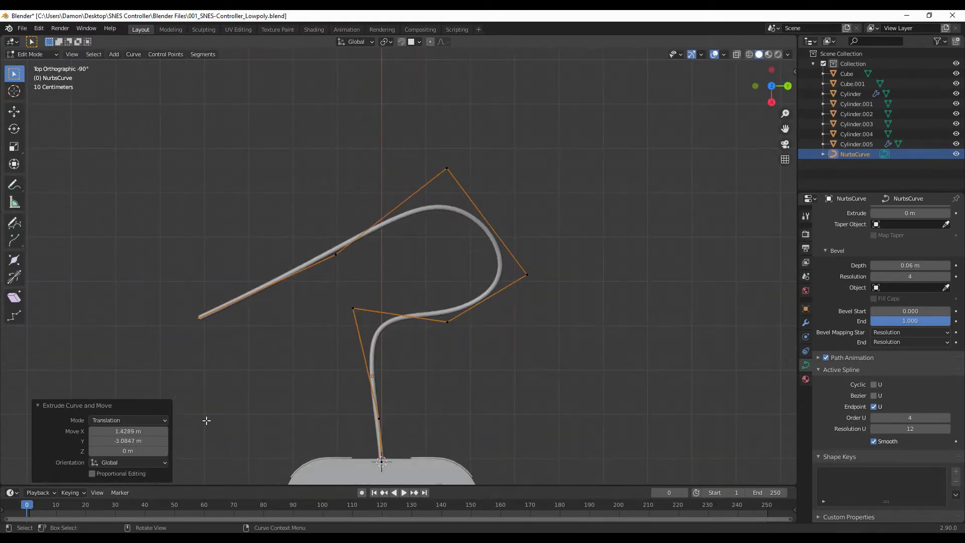
{"action": "left_click", "coordinate": [173, 200]}
{"action": "mouse_move", "coordinate": [173, 200]}
{"action": "middle_mouse_down"}
{"action": "mouse_move", "coordinate": [319, 319]}
{"action": "mouse_move", "coordinate": [445, 278]}
{"action": "middle_mouse_up"}
{"action": "key", "text": "Tab"}
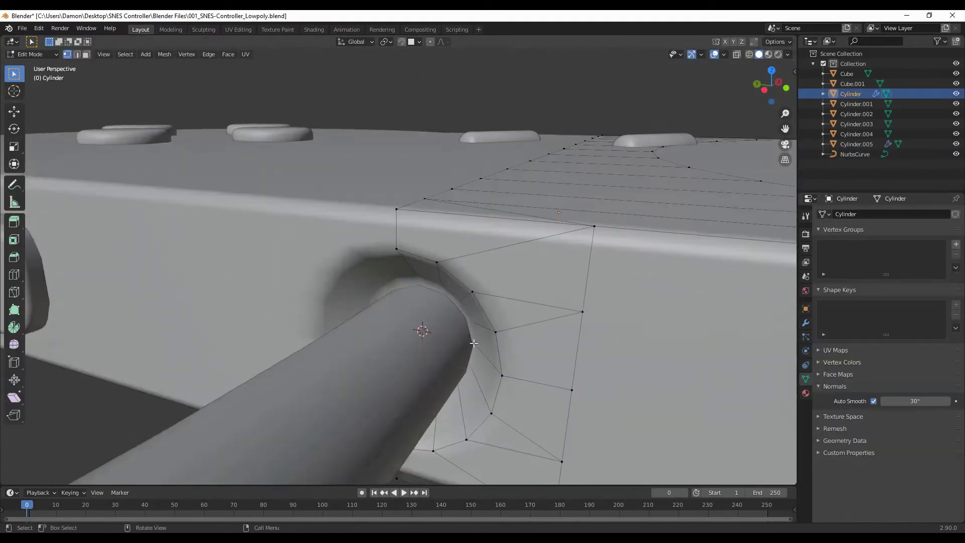
Step: Select the edge loop around the hole and return to object mode
{"action": "left_click", "coordinate": [476, 368], "text": "alt"}
{"action": "scroll", "coordinate": [479, 368], "scroll_direction": "down", "scroll_amount": 2}
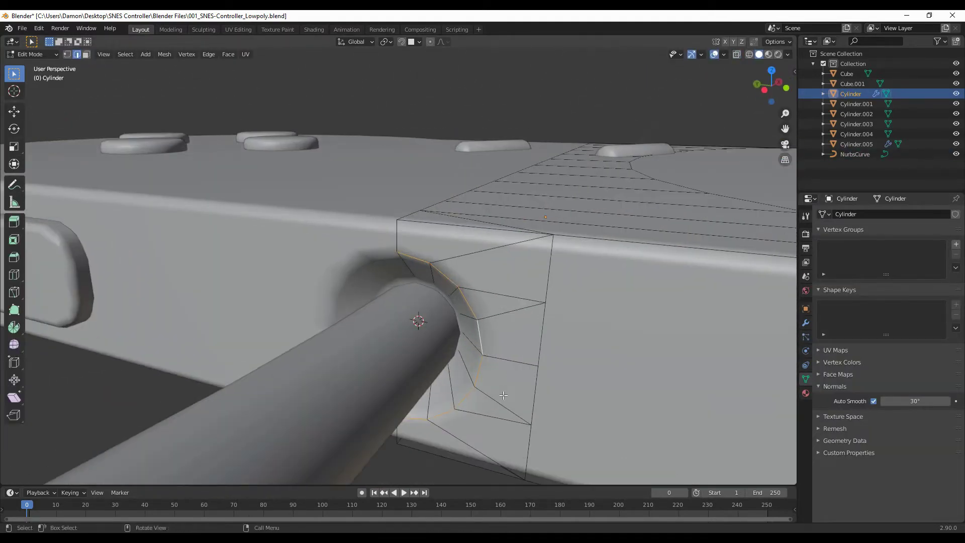
{"action": "key", "text": "Tab"}
{"action": "scroll", "coordinate": [478, 368], "scroll_direction": "down", "scroll_amount": 6}
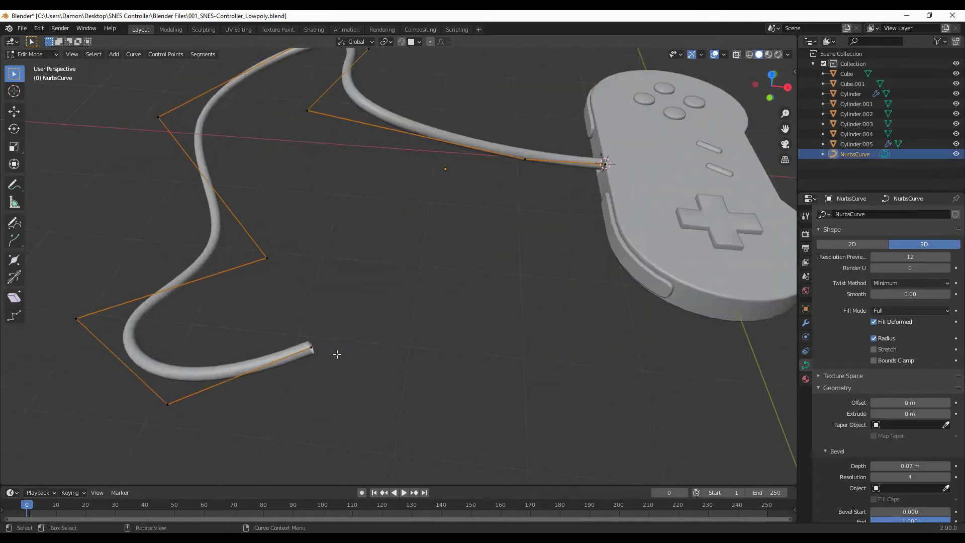
Step: Add a cylinder for the plug and rotate it to line up with the cable
{"action": "left_click", "coordinate": [113, 53]}
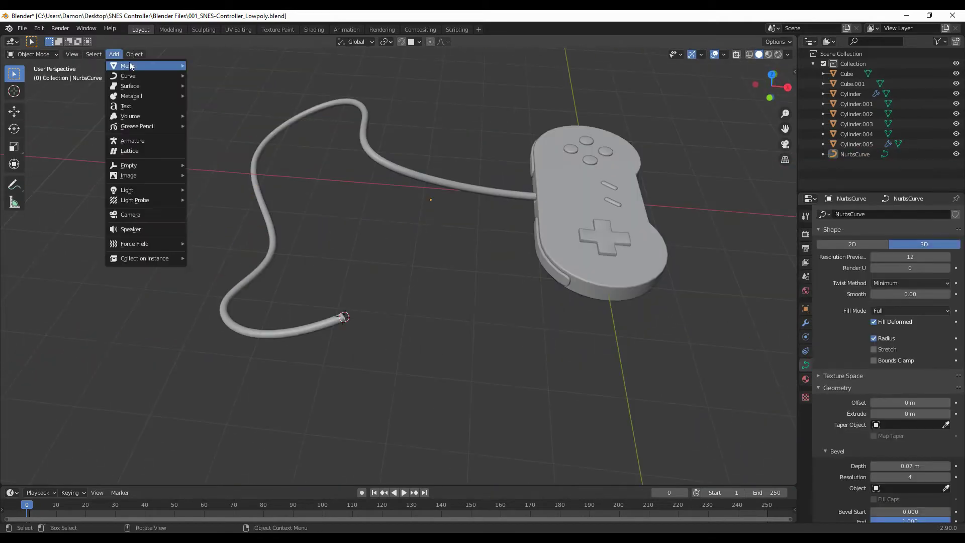
{"action": "left_click", "coordinate": [237, 120]}
{"action": "key", "text": "KP_1"}
{"action": "key", "text": "r"}
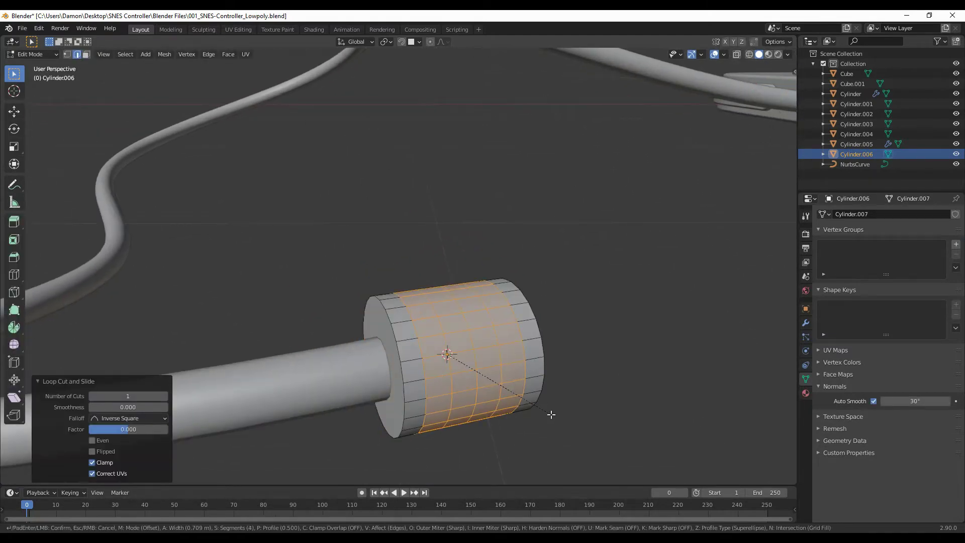
Step: Finish the grooves on the plug cylinder and inspect them
{"action": "key", "text": "Escape"}
{"action": "left_click", "coordinate": [583, 384]}
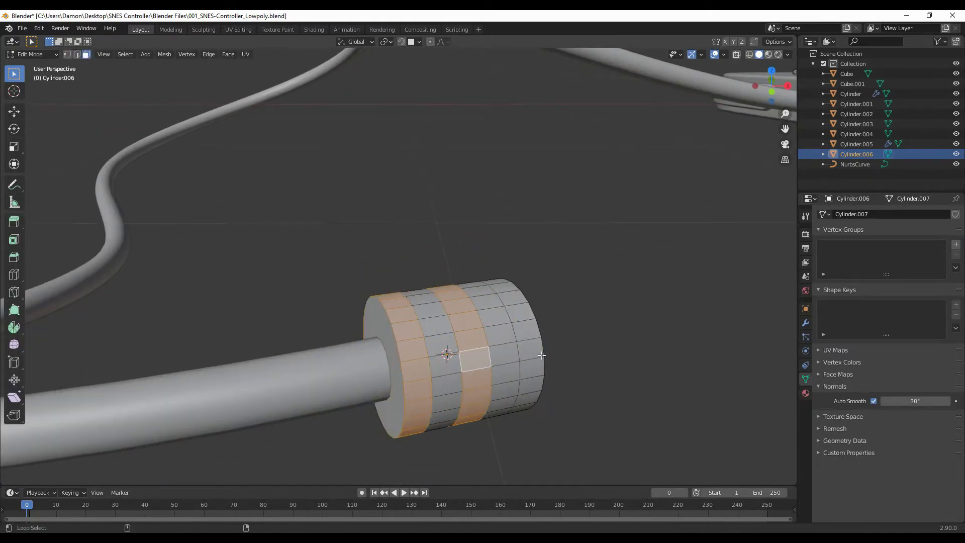
{"action": "key", "text": "Tab"}
{"action": "scroll", "coordinate": [514, 342], "scroll_direction": "down", "scroll_amount": 3}
{"action": "middle_click_drag", "start_coordinate": [514, 342], "coordinate": [523, 398]}
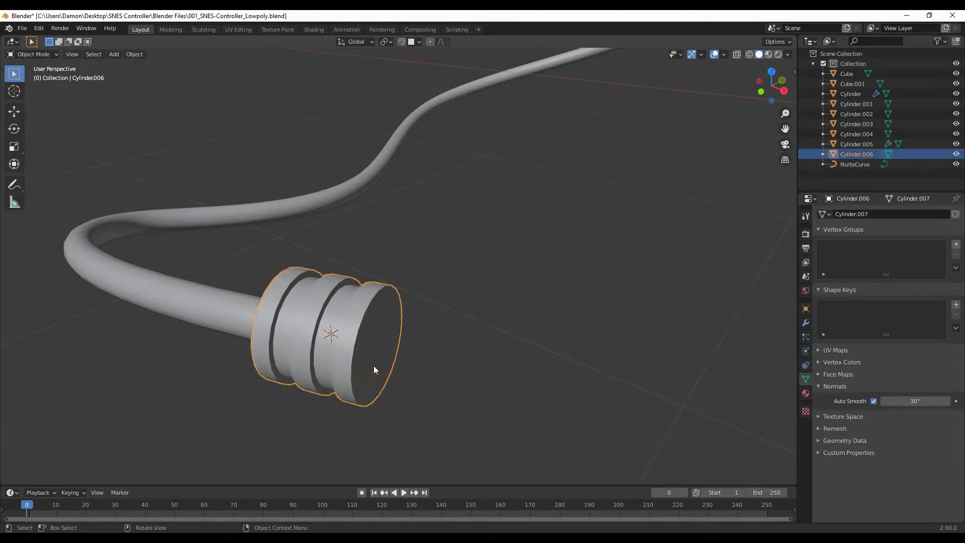
{"action": "key", "text": "Tab"}
{"action": "middle_click_drag", "start_coordinate": [373, 370], "coordinate": [356, 295]}
{"action": "key", "text": "1"}
{"action": "mouse_move", "coordinate": [428, 383]}
{"action": "middle_mouse_down"}
{"action": "mouse_move", "coordinate": [495, 350]}
{"action": "mouse_move", "coordinate": [452, 311]}
{"action": "middle_mouse_up"}
{"action": "scroll", "coordinate": [495, 349], "scroll_direction": "down", "scroll_amount": 3}
{"action": "scroll", "coordinate": [449, 349], "scroll_direction": "up", "scroll_amount": 3}
Step: Add a cube at the cylinder, scale it to 0.166, and move it along X
{"action": "key", "text": "shift+s"}
{"action": "key", "text": "Tab"}
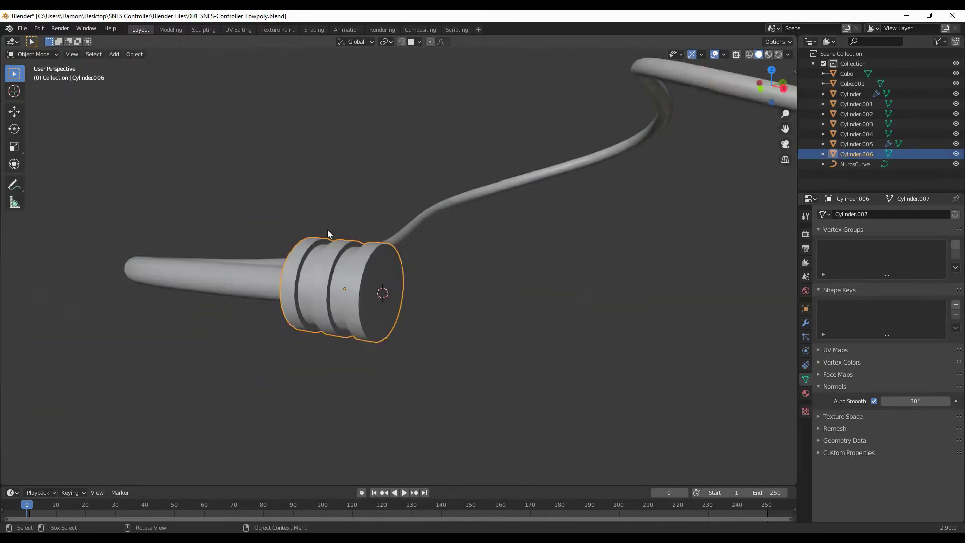
{"action": "key", "text": "shift+a"}
{"action": "key", "text": "s"}
{"action": "key", "text": "KP_7"}
{"action": "key", "text": "g"}
{"action": "key", "text": "x"}
{"action": "left_click", "coordinate": [523, 347]}
{"action": "middle_click_drag", "start_coordinate": [522, 347], "coordinate": [556, 397]}
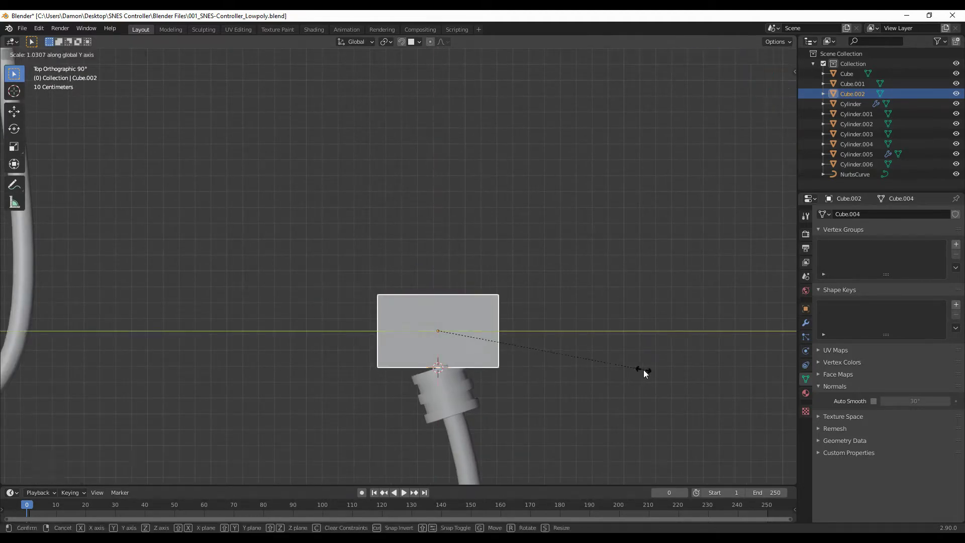
Step: Bevel the plug cube's corner edges and shade it smooth
{"action": "key", "text": "Tab"}
{"action": "mouse_move", "coordinate": [580, 384]}
{"action": "middle_mouse_down"}
{"action": "mouse_move", "coordinate": [485, 373]}
{"action": "mouse_move", "coordinate": [477, 397]}
{"action": "middle_mouse_up"}
{"action": "left_click", "coordinate": [485, 373]}
{"action": "key", "text": "2"}
{"action": "key", "text": "ctrl+b"}
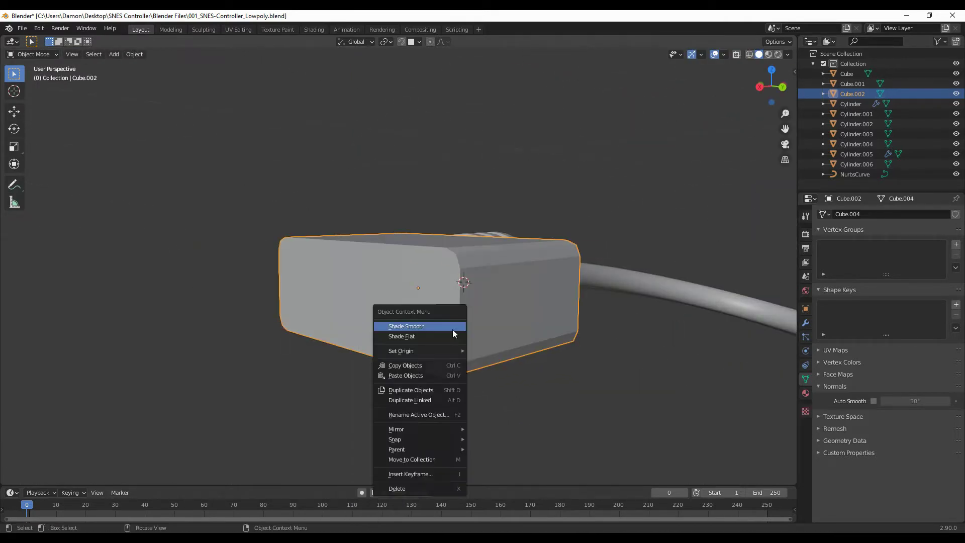
{"action": "left_click", "coordinate": [453, 330]}
{"action": "key", "text": "Tab"}
{"action": "mouse_move", "coordinate": [452, 329]}
{"action": "middle_mouse_down"}
{"action": "mouse_move", "coordinate": [381, 382]}
{"action": "mouse_move", "coordinate": [495, 397]}
{"action": "mouse_move", "coordinate": [441, 337]}
{"action": "middle_mouse_up"}
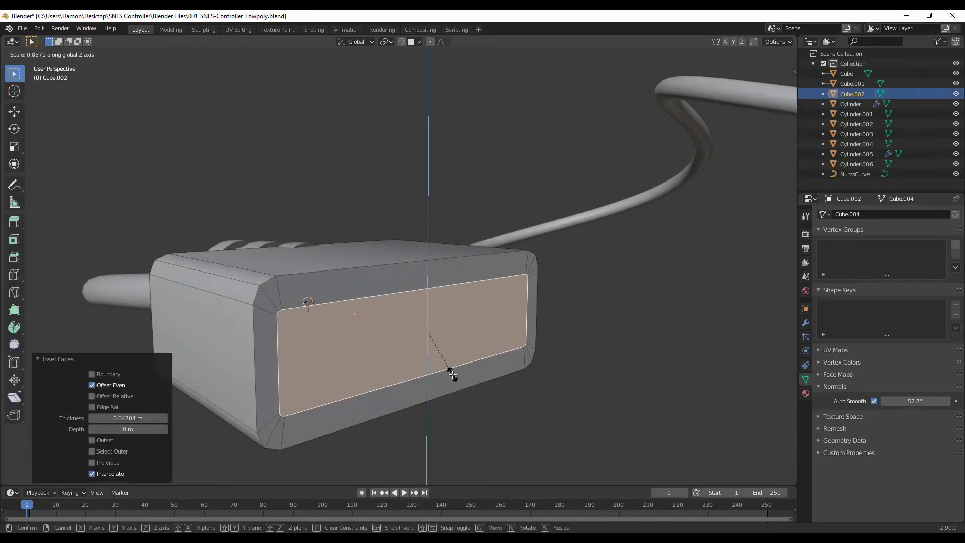
Step: Squash the inset front face vertically and extrude it into a connector block
{"action": "key", "text": "s"}
{"action": "left_click", "coordinate": [469, 384]}
{"action": "mouse_move", "coordinate": [470, 384]}
{"action": "middle_mouse_down"}
{"action": "mouse_move", "coordinate": [452, 377]}
{"action": "mouse_move", "coordinate": [450, 320]}
{"action": "middle_mouse_up"}
{"action": "key", "text": "e"}
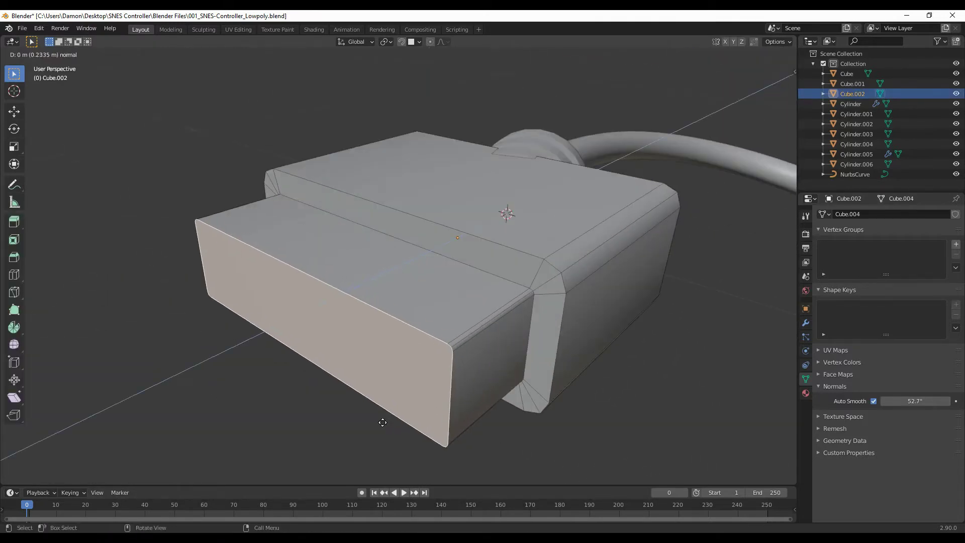
{"action": "left_click", "coordinate": [384, 421]}
{"action": "middle_click_drag", "start_coordinate": [383, 420], "coordinate": [584, 331]}
{"action": "scroll", "coordinate": [416, 243], "scroll_direction": "up", "scroll_amount": 5}
Step: Resize the connector block along Z and nudge it slightly along Y from the right view
{"action": "key", "text": "2"}
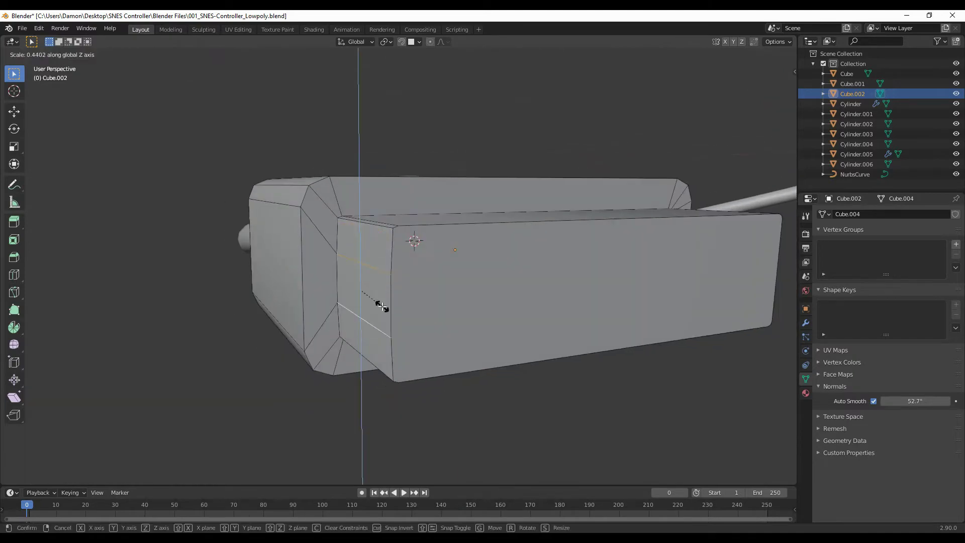
{"action": "left_click", "coordinate": [425, 355]}
{"action": "middle_click_drag", "start_coordinate": [425, 354], "coordinate": [380, 289]}
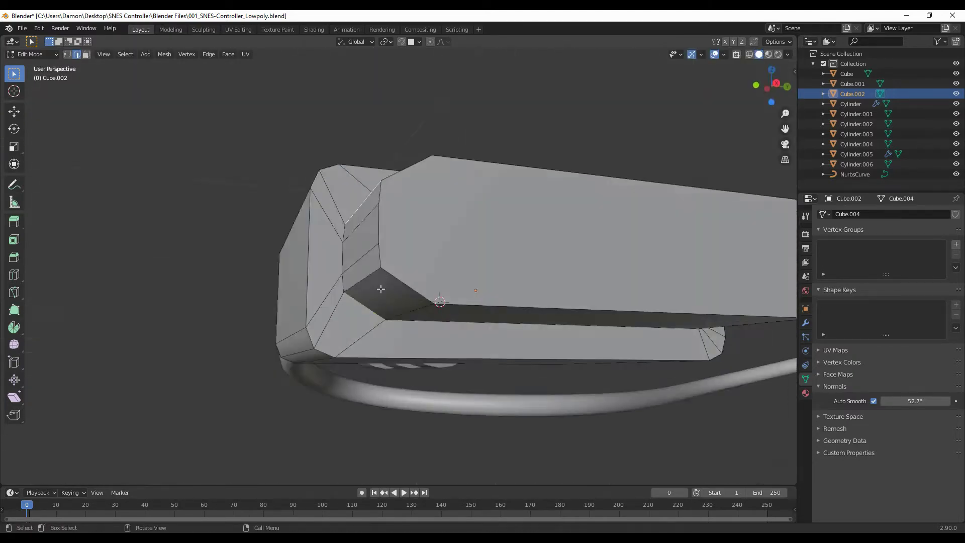
{"action": "key", "text": "KP_3"}
{"action": "key", "text": "g"}
{"action": "left_click", "coordinate": [457, 303]}
{"action": "left_click", "coordinate": [465, 411]}
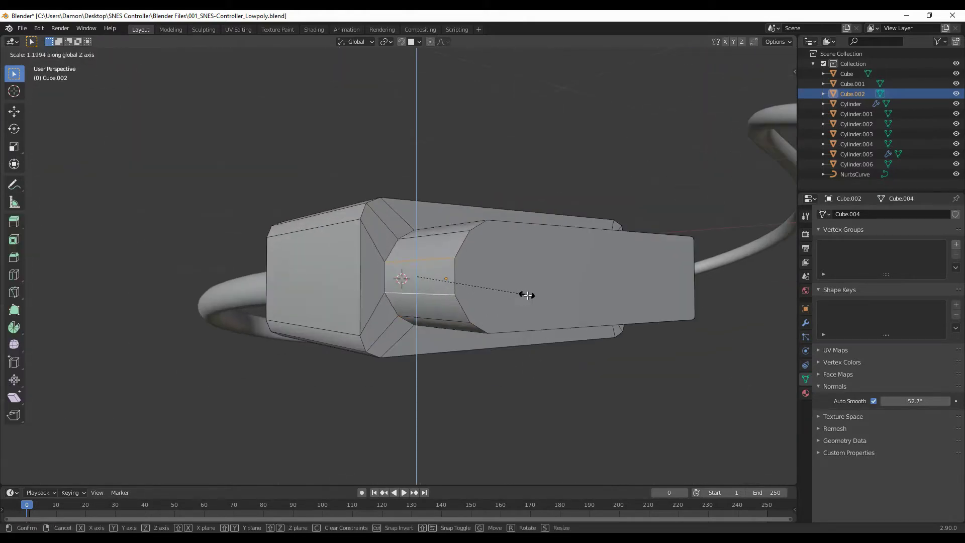
{"action": "middle_click_drag", "start_coordinate": [464, 411], "coordinate": [468, 365]}
{"action": "key", "text": "e"}
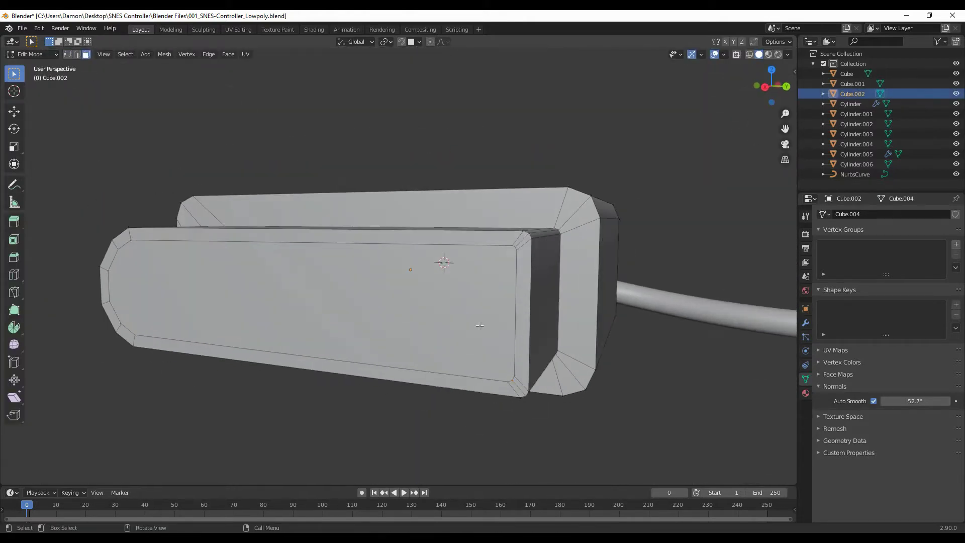
Step: Knife a new cut across the connector's front face from the right-side view
{"action": "key", "text": "Return"}
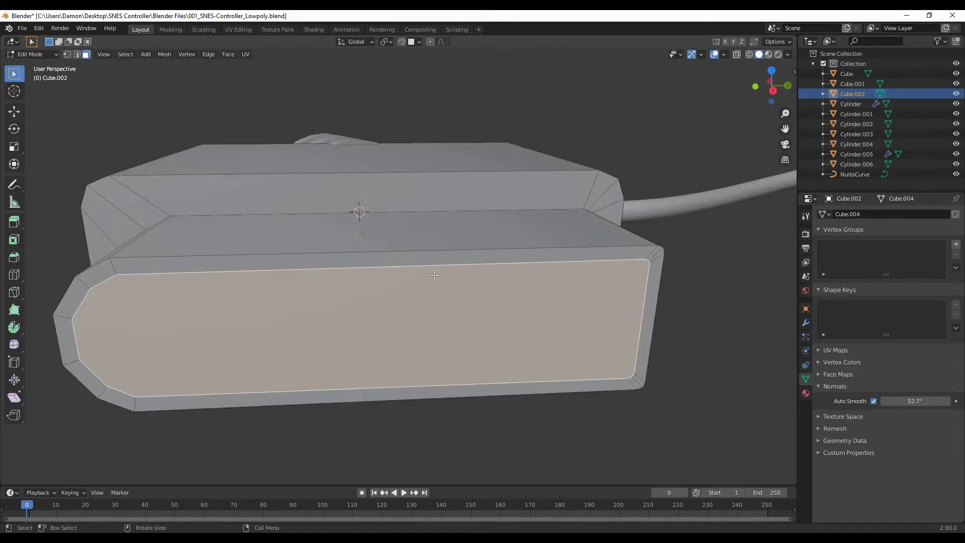
{"action": "key", "text": "KP_3"}
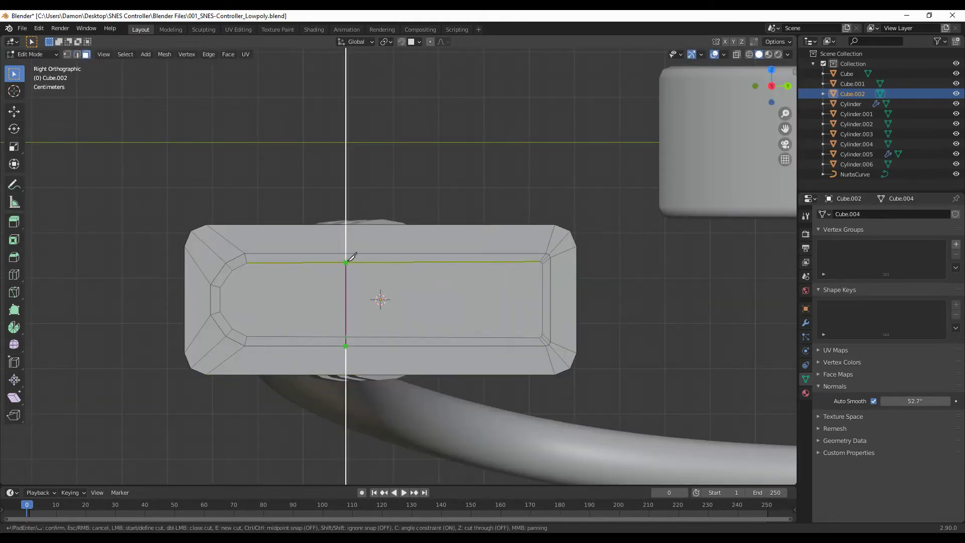
{"action": "scroll", "coordinate": [351, 257], "scroll_direction": "down", "scroll_amount": 3}
{"action": "scroll", "coordinate": [351, 338], "scroll_direction": "up", "scroll_amount": 3}
{"action": "key", "text": "Return"}
{"action": "middle_click_drag", "start_coordinate": [351, 338], "coordinate": [483, 336]}
{"action": "scroll", "coordinate": [437, 382], "scroll_direction": "up", "scroll_amount": 3}
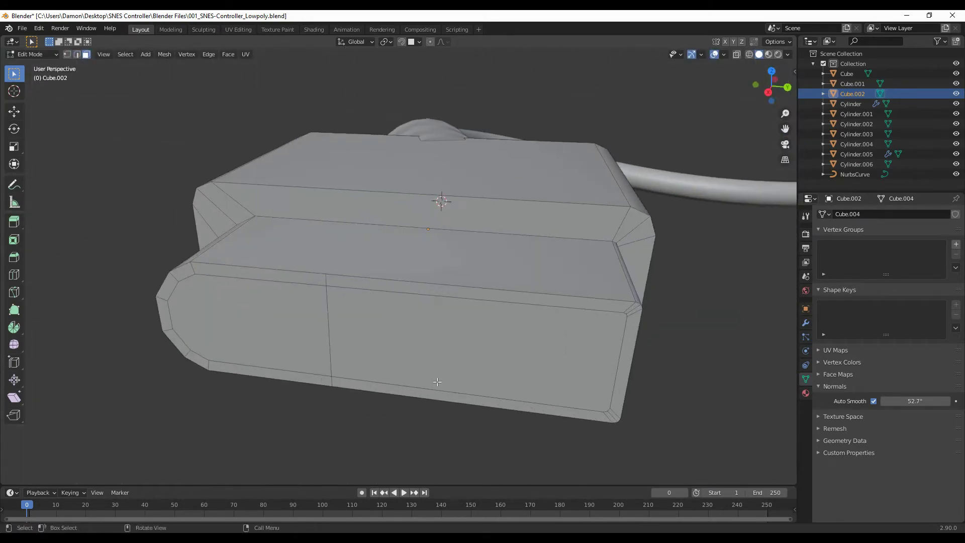
Step: Bevel the new edge loop on the connector face
{"action": "key", "text": "Escape"}
{"action": "mouse_move", "coordinate": [335, 404]}
{"action": "middle_mouse_down"}
{"action": "mouse_move", "coordinate": [388, 274]}
{"action": "mouse_move", "coordinate": [375, 377]}
{"action": "middle_mouse_up"}
{"action": "key", "text": "ctrl+b"}
{"action": "left_click", "coordinate": [460, 386]}
{"action": "middle_click_drag", "start_coordinate": [387, 302], "coordinate": [351, 352]}
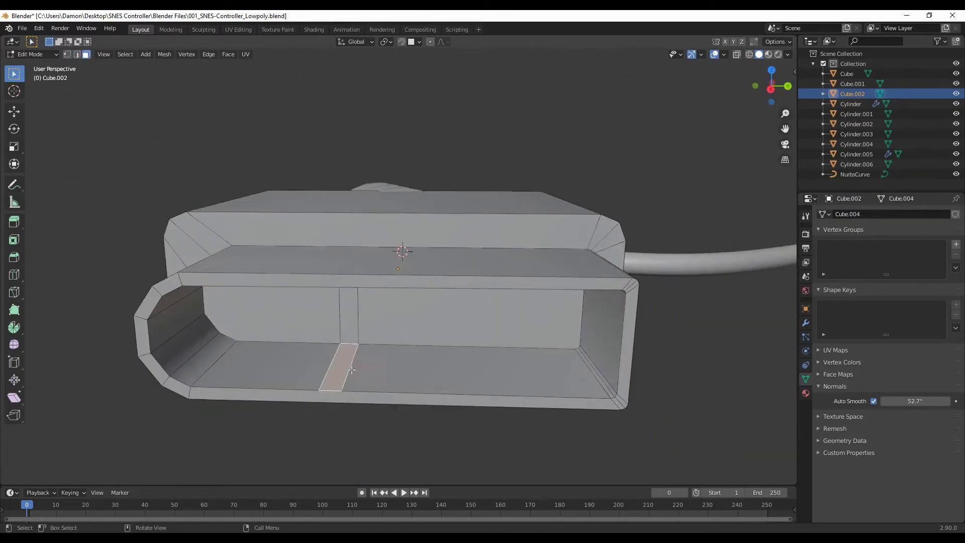
Step: Delete the connector's front faces to open the slot
{"action": "key", "text": "x"}
{"action": "left_click", "coordinate": [370, 386]}
{"action": "key", "text": "x"}
{"action": "middle_click_drag", "start_coordinate": [370, 386], "coordinate": [355, 321]}
{"action": "mouse_move", "coordinate": [389, 347]}
{"action": "middle_mouse_down"}
{"action": "mouse_move", "coordinate": [382, 327]}
{"action": "mouse_move", "coordinate": [392, 352]}
{"action": "mouse_move", "coordinate": [443, 232]}
{"action": "middle_mouse_up"}
Step: Bridge the slot faces into a divider wall and merge duplicate vertices by distance
{"action": "key", "text": "3"}
{"action": "left_click", "coordinate": [323, 366]}
{"action": "right_click", "coordinate": [442, 231]}
{"action": "left_click", "coordinate": [415, 263]}
{"action": "middle_click_drag", "start_coordinate": [415, 263], "coordinate": [402, 301]}
{"action": "key", "text": "a"}
{"action": "key", "text": "alt+n"}
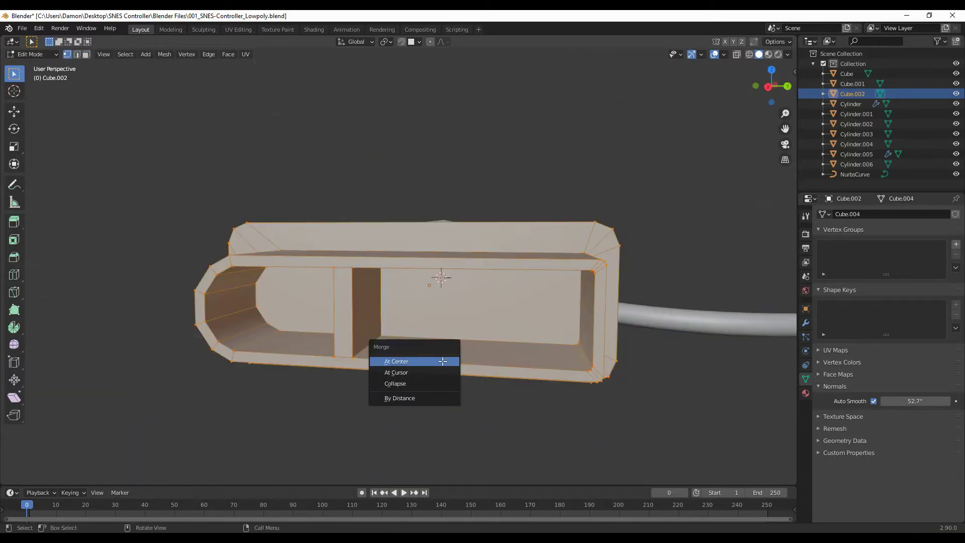
Step: Shift the slot geometry along the X axis
{"action": "key", "text": "Tab"}
{"action": "key", "text": "Tab"}
{"action": "middle_click_drag", "start_coordinate": [381, 337], "coordinate": [390, 332]}
{"action": "key", "text": "g"}
{"action": "key", "text": "x"}
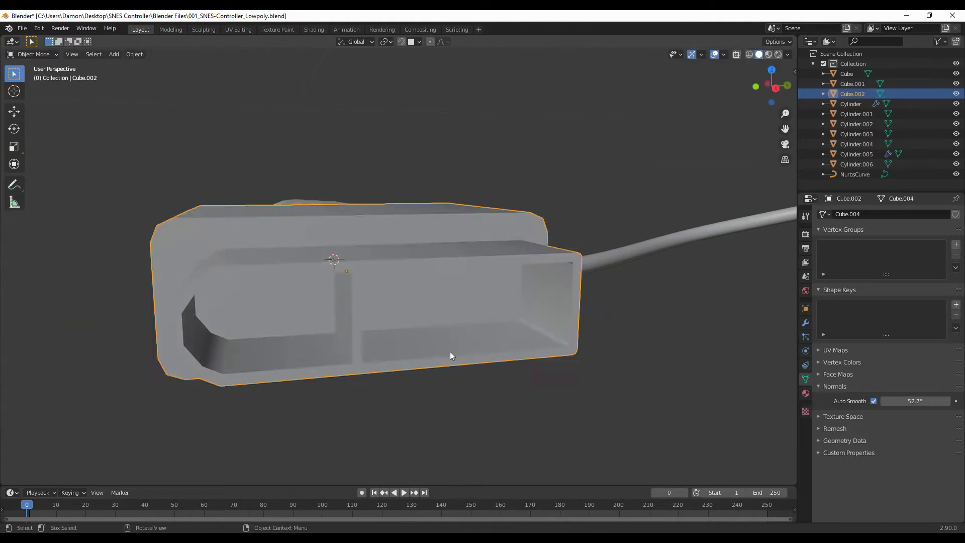
{"action": "key", "text": "Tab"}
{"action": "middle_click_drag", "start_coordinate": [450, 355], "coordinate": [349, 343]}
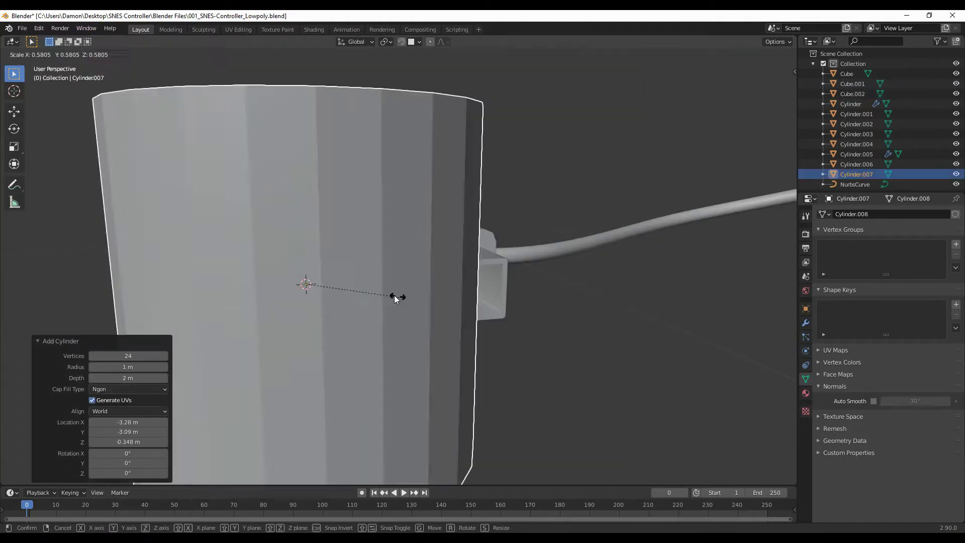
Step: Shade the pin cylinder smooth and place it in the left compartment
{"action": "right_click", "coordinate": [452, 377]}
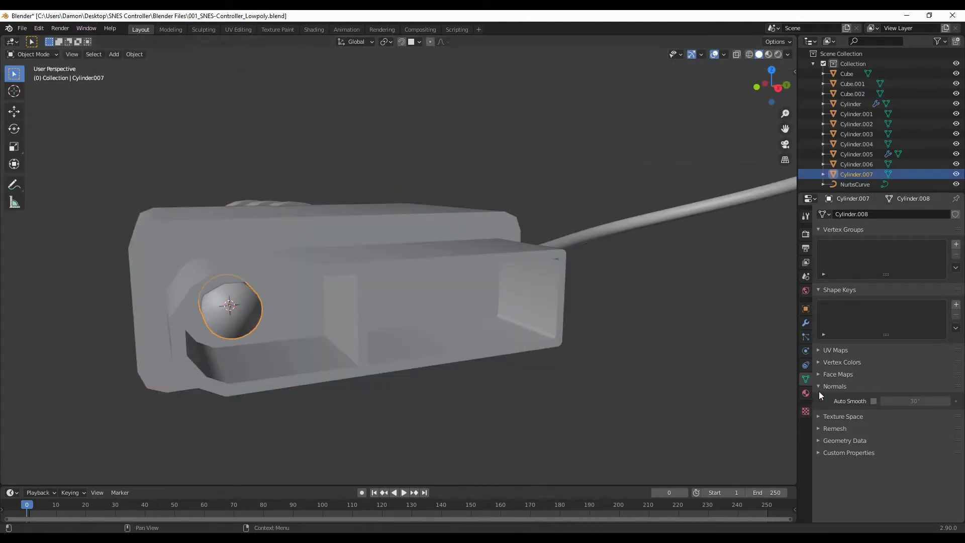
{"action": "left_click", "coordinate": [873, 401]}
{"action": "key", "text": "Tab"}
{"action": "key", "text": "KP_1"}
{"action": "left_click", "coordinate": [548, 324]}
{"action": "mouse_move", "coordinate": [548, 324]}
{"action": "middle_mouse_down"}
{"action": "mouse_move", "coordinate": [351, 330]}
{"action": "mouse_move", "coordinate": [522, 344]}
{"action": "mouse_move", "coordinate": [442, 337]}
{"action": "mouse_move", "coordinate": [425, 313]}
{"action": "mouse_move", "coordinate": [444, 329]}
{"action": "middle_mouse_up"}
{"action": "key", "text": "Tab"}
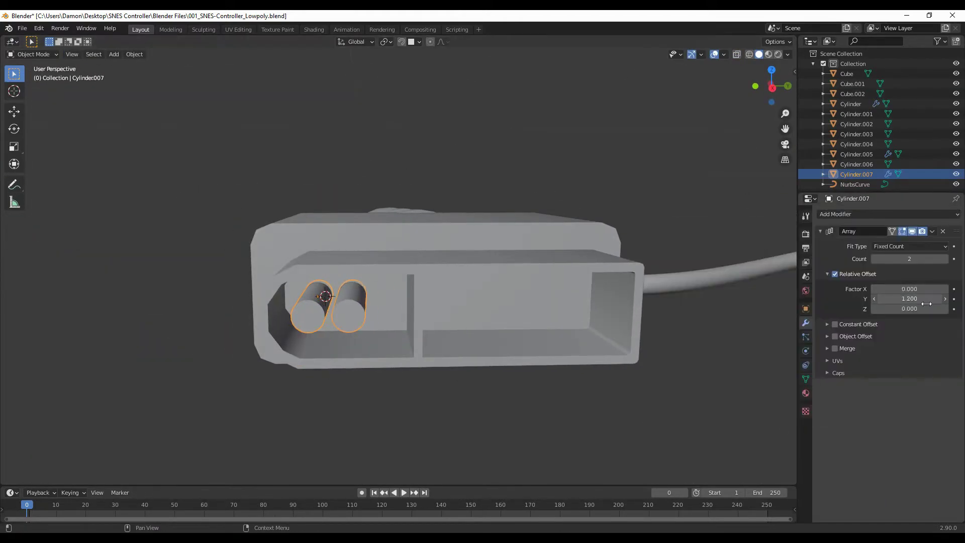
Step: Duplicate the pin row into the right compartment as four pins and inset the pin ends
{"action": "left_click", "coordinate": [471, 336]}
{"action": "key", "text": "shift+d"}
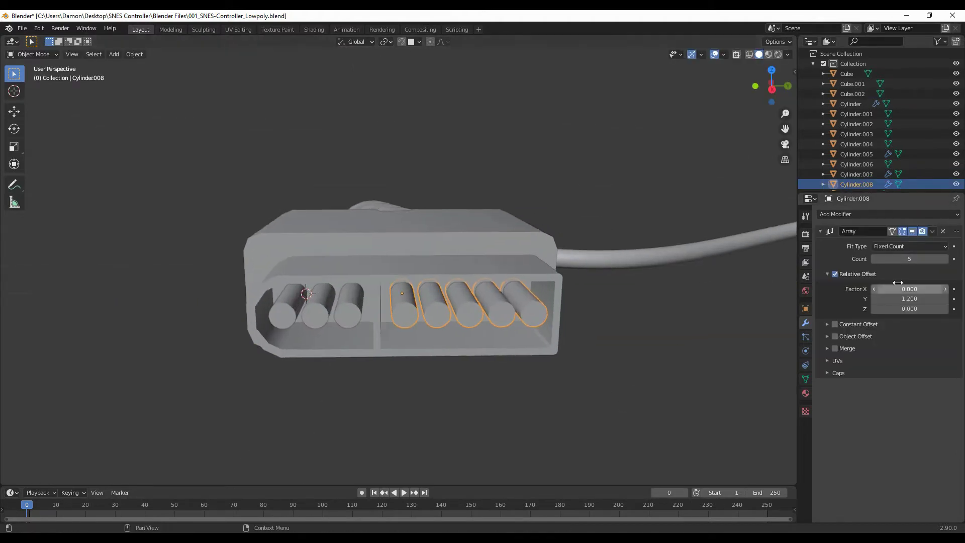
{"action": "mouse_move", "coordinate": [575, 365]}
{"action": "middle_mouse_down"}
{"action": "mouse_move", "coordinate": [696, 354]}
{"action": "mouse_move", "coordinate": [284, 360]}
{"action": "middle_mouse_up"}
{"action": "key", "text": "ctrl+z"}
{"action": "key", "text": "ctrl+z"}
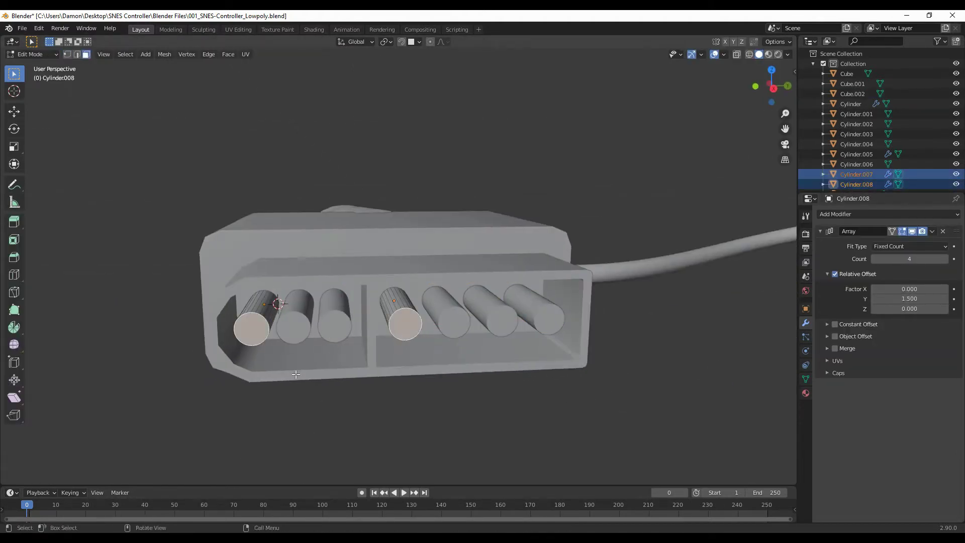
{"action": "scroll", "coordinate": [296, 375], "scroll_direction": "up", "scroll_amount": 3}
{"action": "key", "text": "i"}
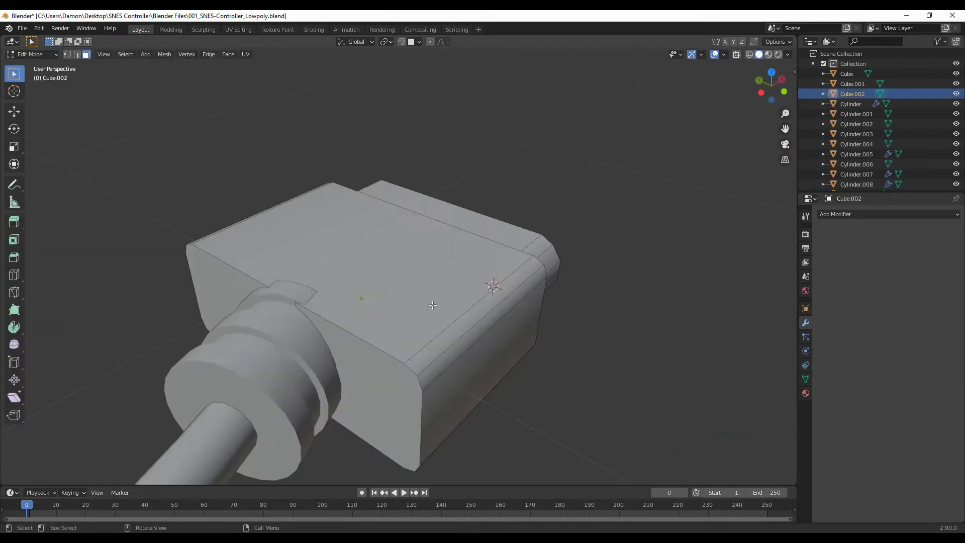
Step: Inset the plug's top face and bevel the strip into a rounded ridge
{"action": "key", "text": "i"}
{"action": "left_click", "coordinate": [532, 340]}
{"action": "key", "text": "KP_7"}
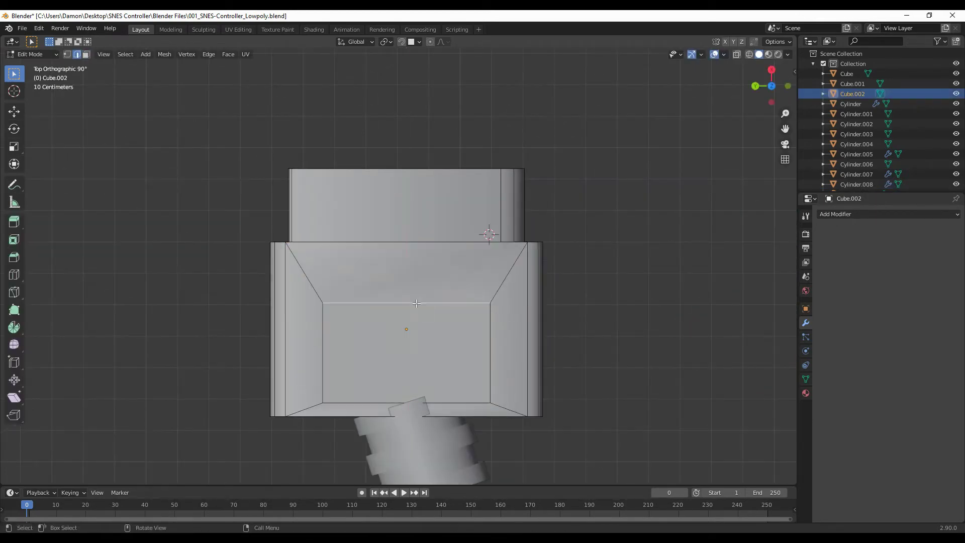
{"action": "mouse_move", "coordinate": [472, 366]}
{"action": "middle_mouse_down"}
{"action": "mouse_move", "coordinate": [491, 248]}
{"action": "mouse_move", "coordinate": [692, 312]}
{"action": "middle_mouse_up"}
{"action": "key", "text": "ctrl+b"}
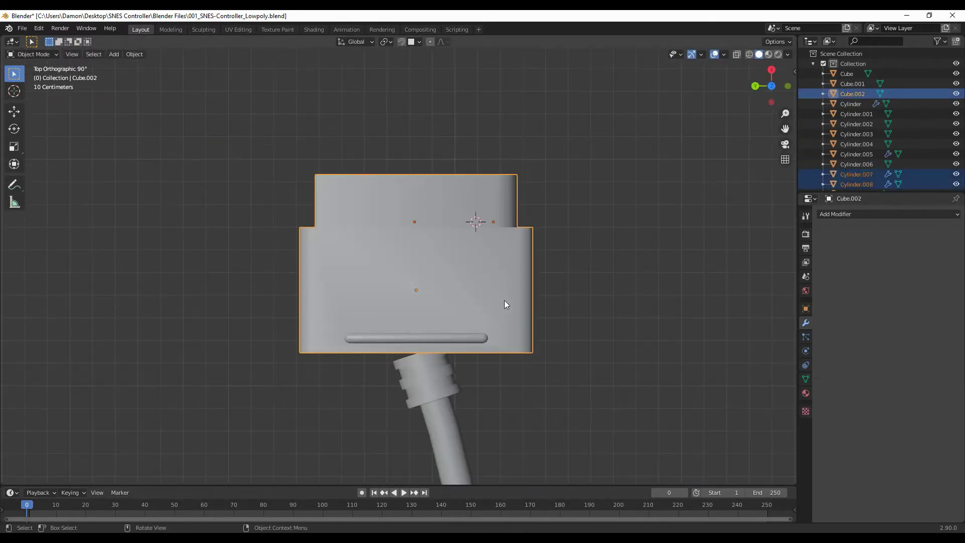
Step: Rotate the plug and pins about -2° and move them to the cable end
{"action": "key", "text": "r"}
{"action": "left_click", "coordinate": [510, 290]}
{"action": "scroll", "coordinate": [496, 264], "scroll_direction": "up", "scroll_amount": 2}
{"action": "key", "text": "g"}
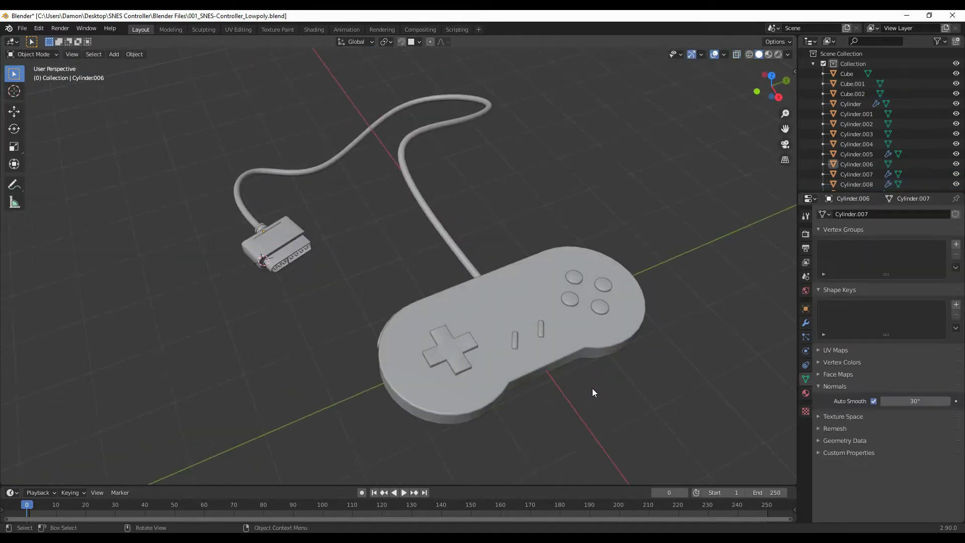
Step: Duplicate every object in the scene in place as high-poly copies
{"action": "key", "text": "a"}
{"action": "key", "text": "shift+d"}
{"action": "key", "text": "Escape"}
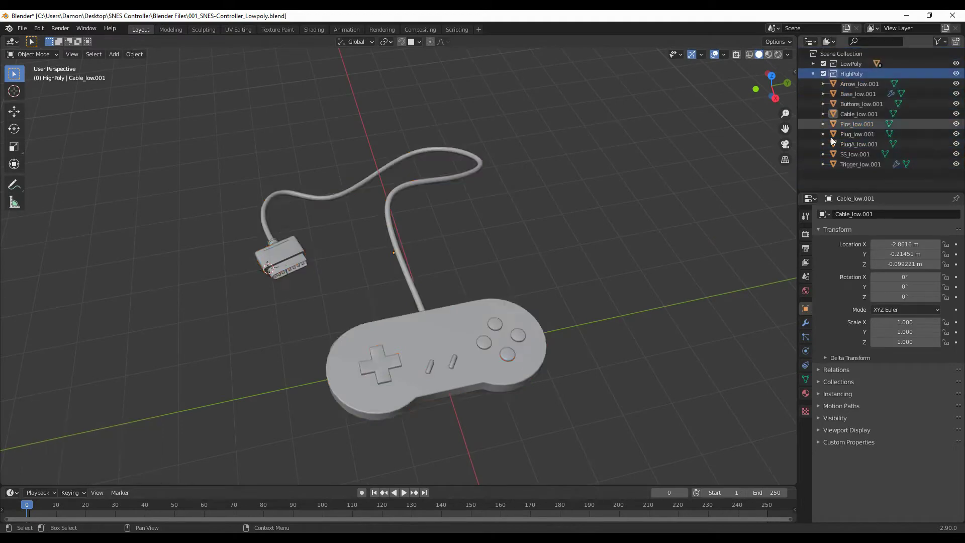
{"action": "scroll", "coordinate": [486, 360], "scroll_direction": "up", "scroll_amount": 4}
{"action": "scroll", "coordinate": [487, 360], "scroll_direction": "down", "scroll_amount": 2}
Step: Select the D-pad copy and zoom in to edit its mesh
{"action": "left_click", "coordinate": [387, 322]}
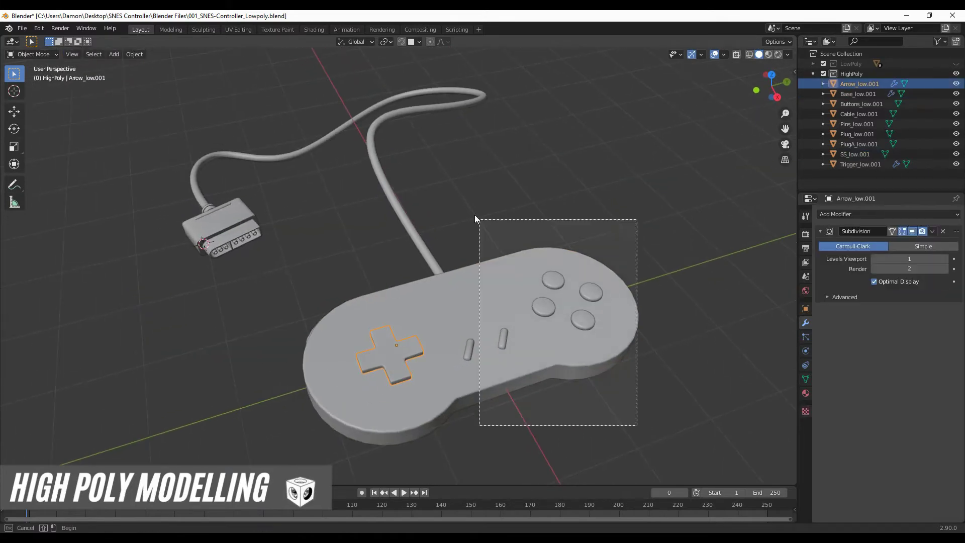
{"action": "left_click_drag", "start_coordinate": [637, 425], "coordinate": [474, 219]}
{"action": "mouse_move", "coordinate": [515, 328]}
{"action": "middle_mouse_down"}
{"action": "mouse_move", "coordinate": [490, 314]}
{"action": "mouse_move", "coordinate": [507, 251]}
{"action": "middle_mouse_up"}
{"action": "key", "text": "Tab"}
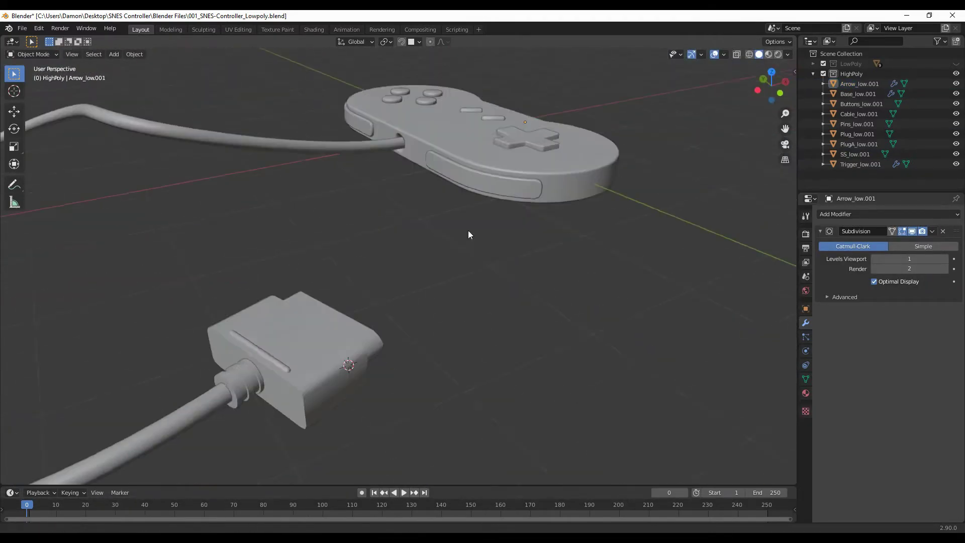
Step: Add a Subdivision modifier to the plug copy and slide an edge loop into place
{"action": "mouse_move", "coordinate": [518, 355]}
{"action": "middle_mouse_down", "text": "ctrl"}
{"action": "mouse_move", "coordinate": [481, 397]}
{"action": "mouse_move", "coordinate": [526, 359]}
{"action": "middle_mouse_up", "text": "ctrl"}
{"action": "key", "text": "ctrl+1"}
{"action": "key", "text": "Tab"}
{"action": "mouse_move", "coordinate": [672, 367]}
{"action": "middle_mouse_down"}
{"action": "mouse_move", "coordinate": [582, 351]}
{"action": "mouse_move", "coordinate": [538, 441]}
{"action": "mouse_move", "coordinate": [479, 287]}
{"action": "middle_mouse_up"}
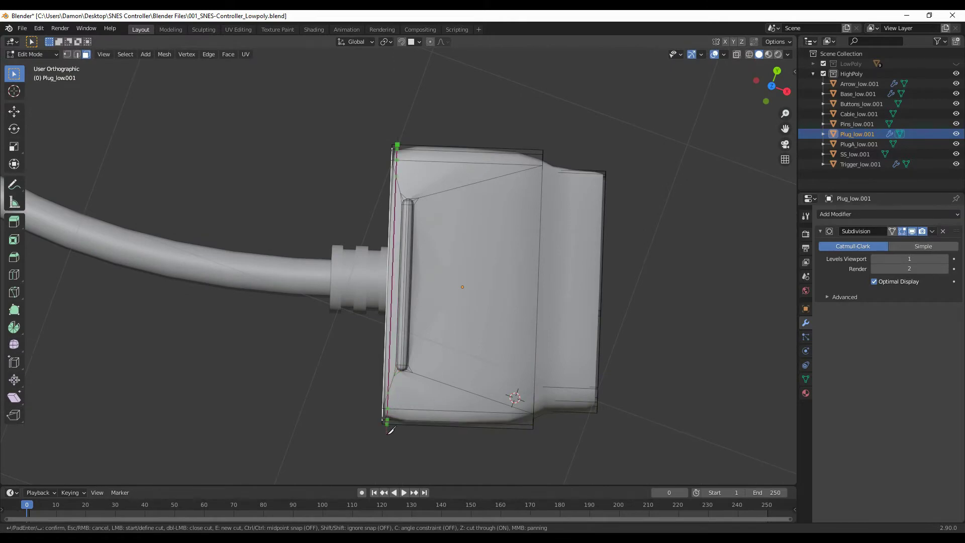
{"action": "left_click", "coordinate": [469, 385]}
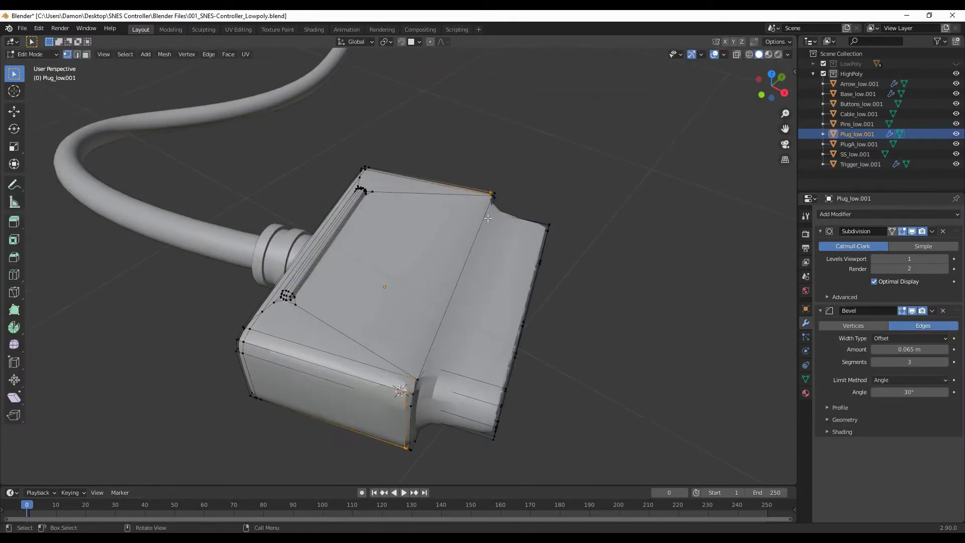
{"action": "middle_click_drag", "start_coordinate": [469, 386], "coordinate": [425, 384]}
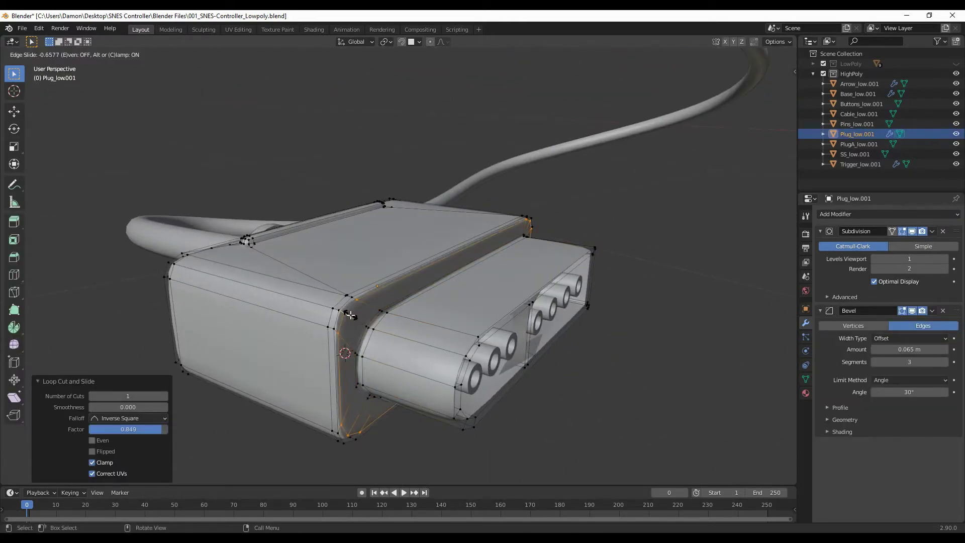
Step: Add a loop cut near the plug's corner and bevel its edges
{"action": "left_click", "coordinate": [477, 362]}
{"action": "mouse_move", "coordinate": [477, 362]}
{"action": "middle_mouse_down"}
{"action": "mouse_move", "coordinate": [289, 264]}
{"action": "mouse_move", "coordinate": [327, 413]}
{"action": "middle_mouse_up"}
{"action": "left_click", "coordinate": [289, 264]}
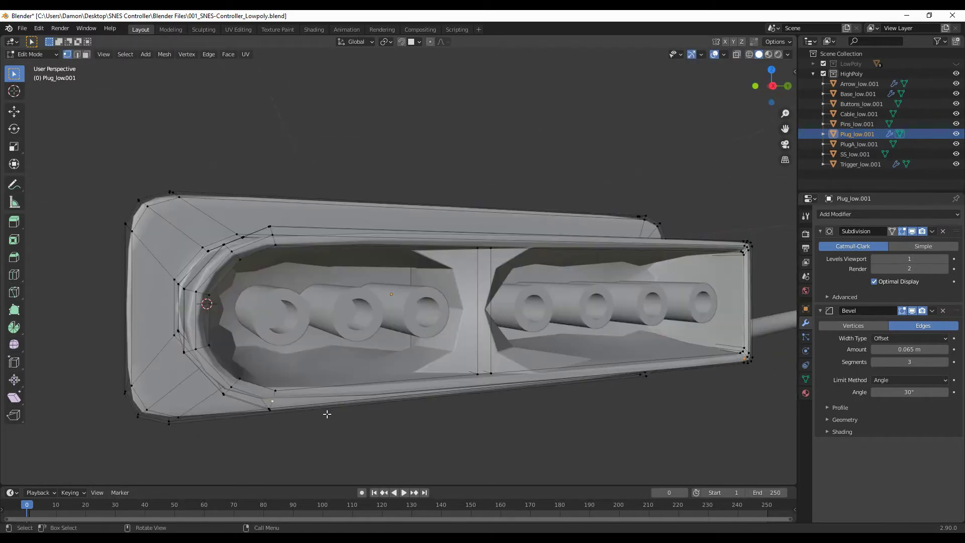
{"action": "left_click", "coordinate": [362, 401]}
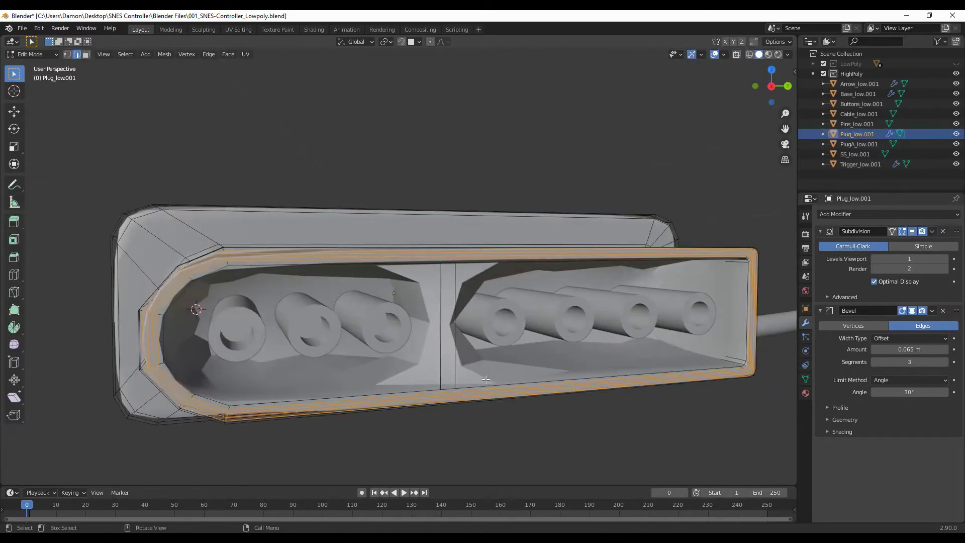
{"action": "middle_click_drag", "start_coordinate": [480, 413], "coordinate": [429, 380]}
Step: Add two supporting edge loops inside the plug and preview the smoothing
{"action": "key", "text": "ctrl+r"}
{"action": "left_click", "coordinate": [429, 379]}
{"action": "key", "text": "ctrl+r"}
{"action": "left_click", "coordinate": [653, 327]}
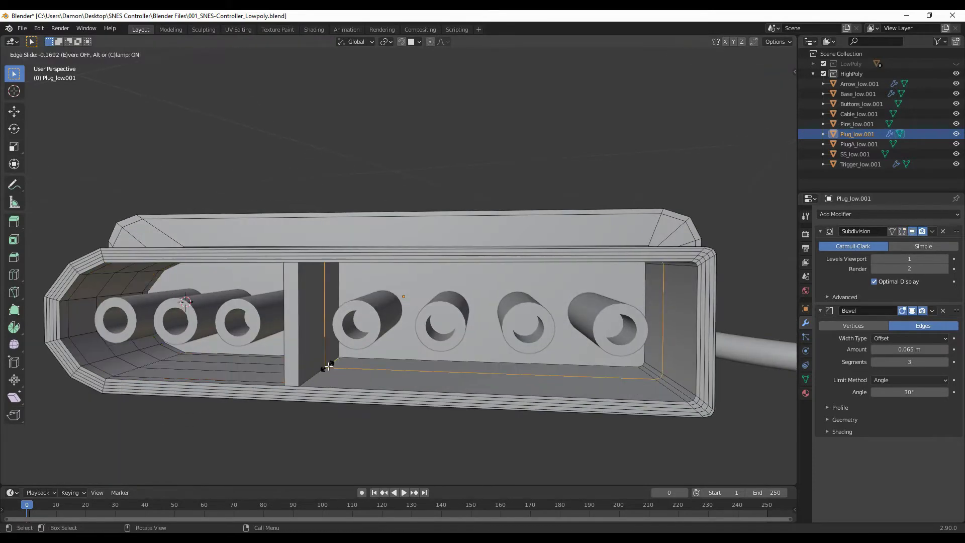
{"action": "key", "text": "Tab"}
{"action": "key", "text": "Tab"}
{"action": "key", "text": "Tab"}
{"action": "mouse_move", "coordinate": [575, 363]}
{"action": "middle_mouse_down"}
{"action": "mouse_move", "coordinate": [556, 308]}
{"action": "mouse_move", "coordinate": [412, 321]}
{"action": "middle_mouse_up"}
{"action": "key", "text": "Tab"}
Step: Bevel the plug's top band, dissolve extra edges and set viewport subdivision to 3
{"action": "left_click", "coordinate": [551, 322]}
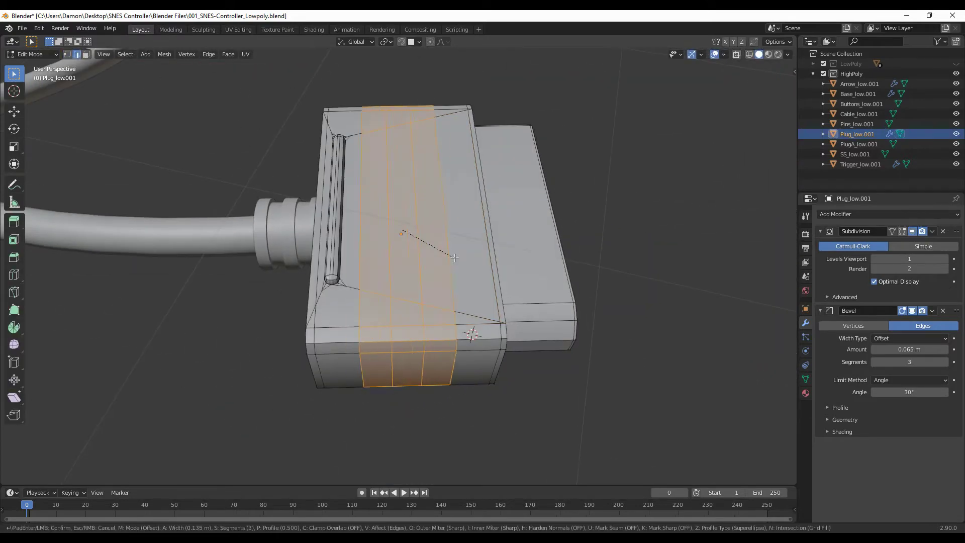
{"action": "left_click", "coordinate": [455, 257]}
{"action": "key", "text": "ctrl+z"}
{"action": "key", "text": "Tab"}
{"action": "key", "text": "ctrl+3"}
{"action": "key", "text": "Tab"}
Step: Add a centred vertical loop cut beside the pins
{"action": "key", "text": "ctrl+x"}
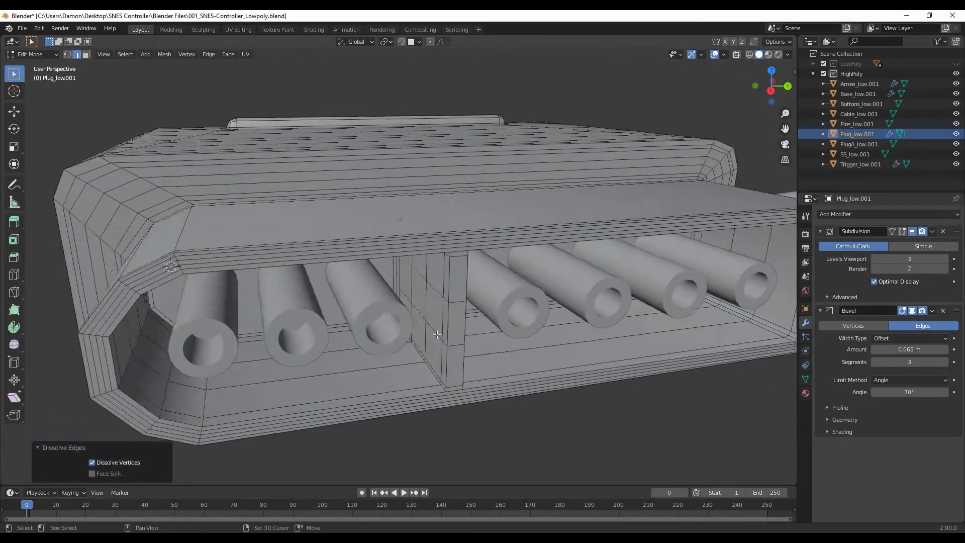
{"action": "scroll", "coordinate": [437, 334], "scroll_direction": "up", "scroll_amount": 2}
{"action": "key", "text": "ctrl+r"}
{"action": "left_click", "coordinate": [487, 283]}
{"action": "right_click", "coordinate": [486, 283]}
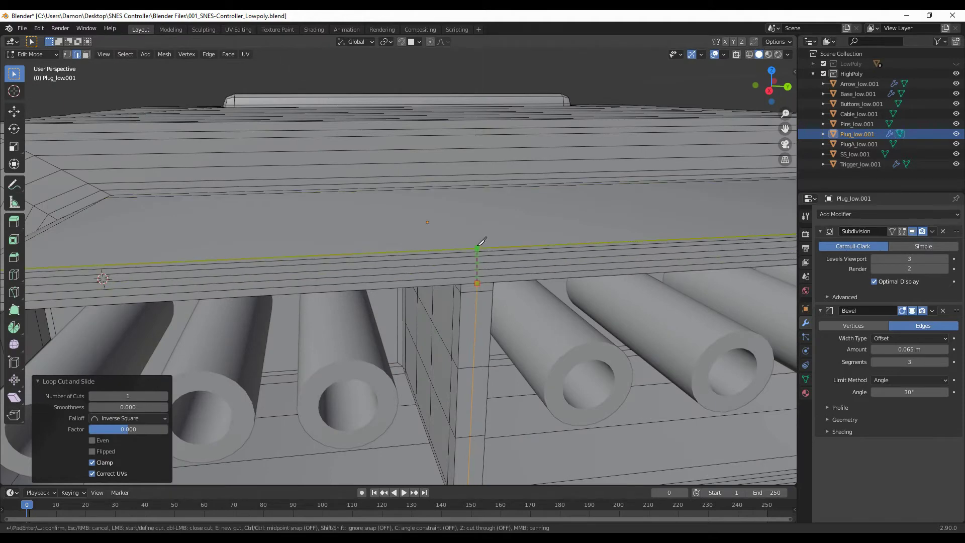
{"action": "key", "text": "Escape"}
{"action": "middle_click_drag", "start_coordinate": [482, 242], "coordinate": [492, 352]}
Step: Select the pins together with the plug in Object Mode
{"action": "key", "text": "Tab"}
{"action": "mouse_move", "coordinate": [491, 400]}
{"action": "middle_mouse_down"}
{"action": "mouse_move", "coordinate": [472, 339]}
{"action": "mouse_move", "coordinate": [352, 251]}
{"action": "middle_mouse_up"}
{"action": "left_click", "coordinate": [472, 344]}
{"action": "left_click", "coordinate": [134, 54]}
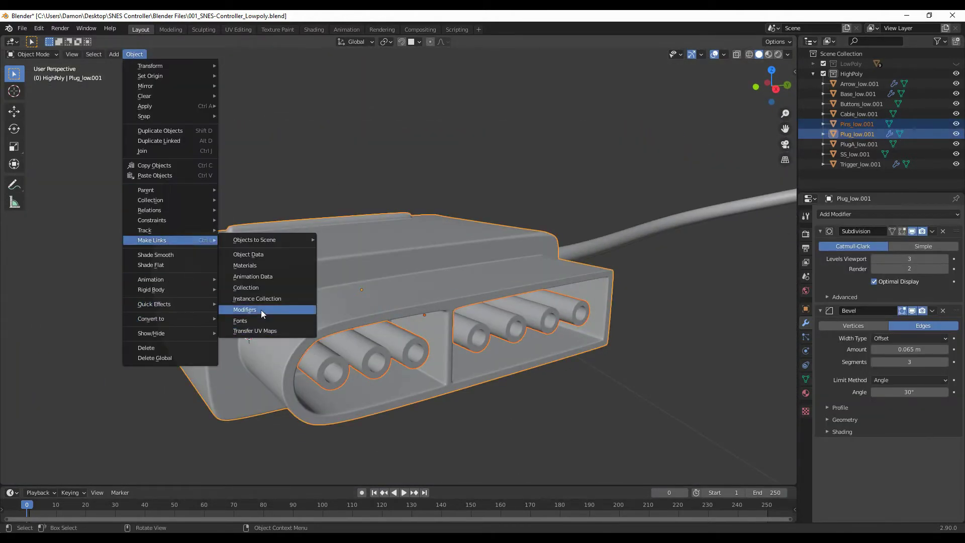
Step: Copy the plug's Bevel and Subdivision modifiers onto the pins via Make Links
{"action": "left_click", "coordinate": [261, 310]}
{"action": "scroll", "coordinate": [479, 337], "scroll_direction": "up", "scroll_amount": 3}
{"action": "scroll", "coordinate": [479, 339], "scroll_direction": "up", "scroll_amount": 2}
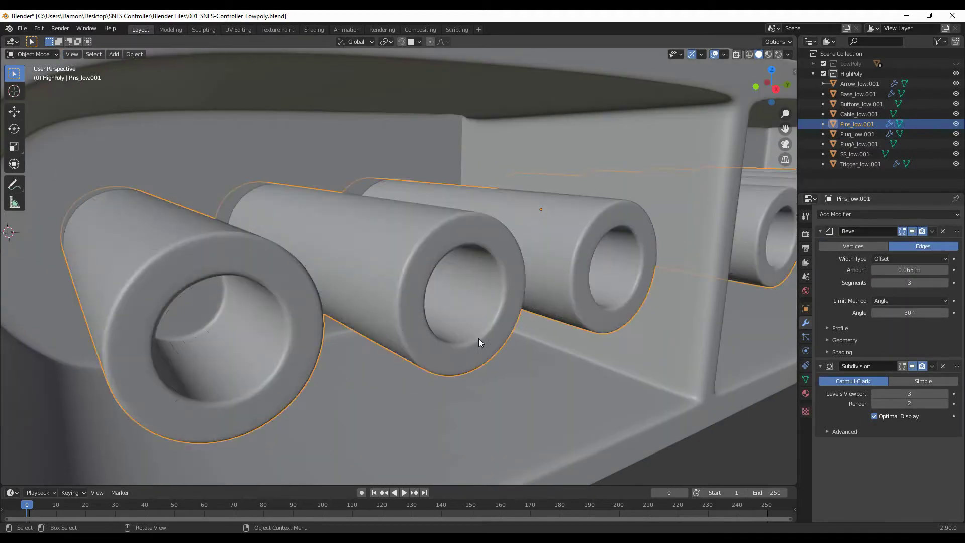
{"action": "mouse_move", "coordinate": [478, 339]}
{"action": "middle_mouse_down"}
{"action": "mouse_move", "coordinate": [477, 302]}
{"action": "mouse_move", "coordinate": [384, 265]}
{"action": "middle_mouse_up"}
Step: Link the same modifiers onto the plug's outer shell
{"action": "left_click", "coordinate": [384, 265]}
{"action": "left_click", "coordinate": [451, 269], "text": "shift"}
{"action": "middle_click_drag", "start_coordinate": [452, 269], "coordinate": [663, 315]}
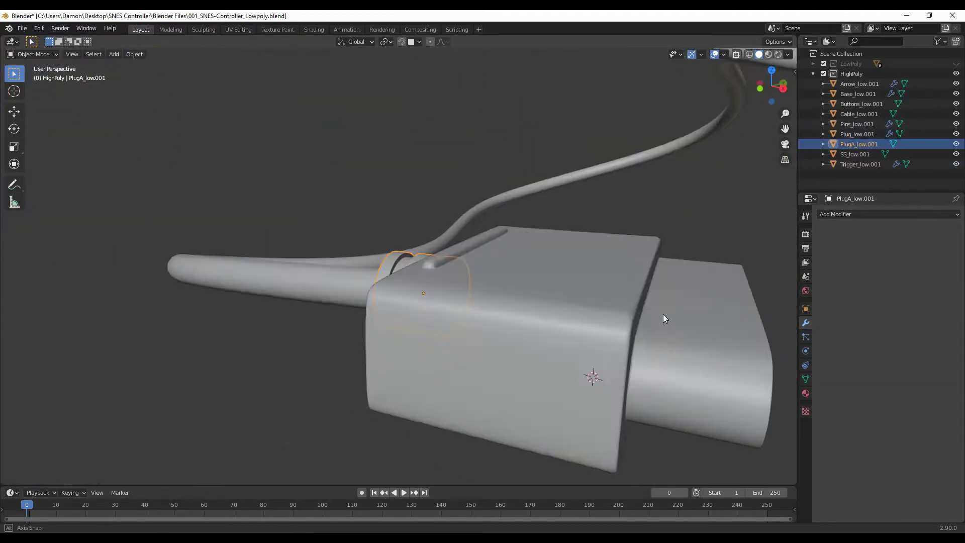
{"action": "left_click", "coordinate": [134, 54]}
{"action": "left_click", "coordinate": [261, 296]}
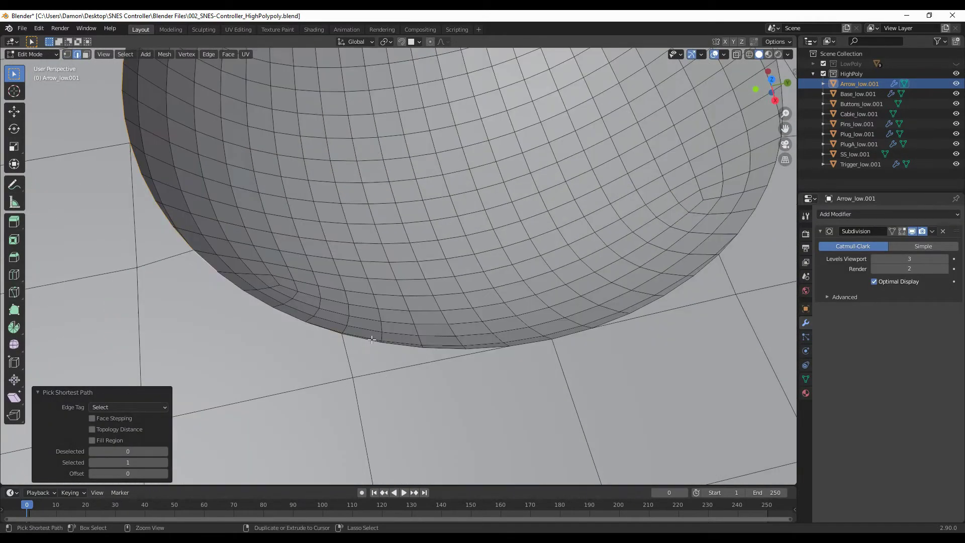
Step: Bevel the dome's rim and sink the slot faces vertically around the slots
{"action": "middle_click_drag", "start_coordinate": [372, 339], "coordinate": [502, 282]}
{"action": "key", "text": "ctrl+b"}
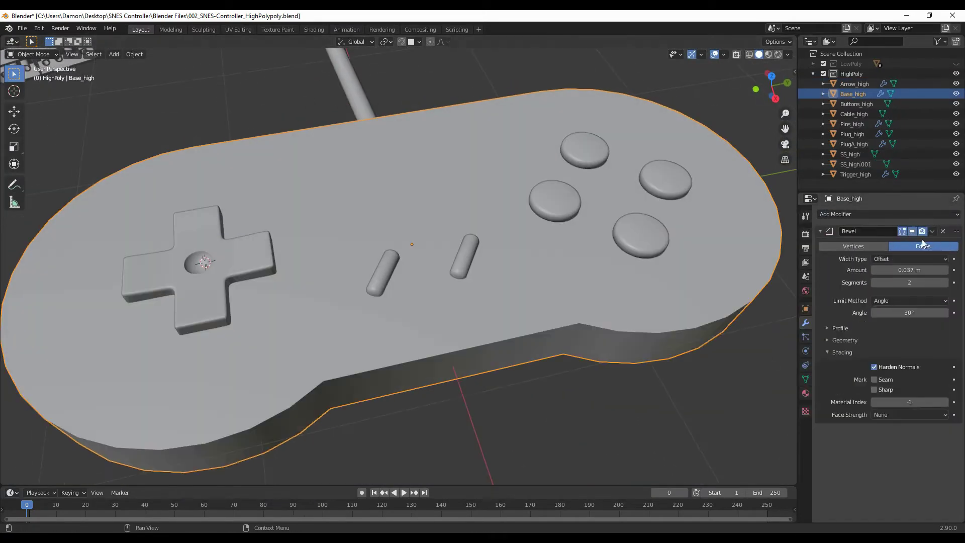
{"action": "left_click", "coordinate": [647, 311], "text": "shift"}
{"action": "key", "text": "g"}
{"action": "key", "text": "z"}
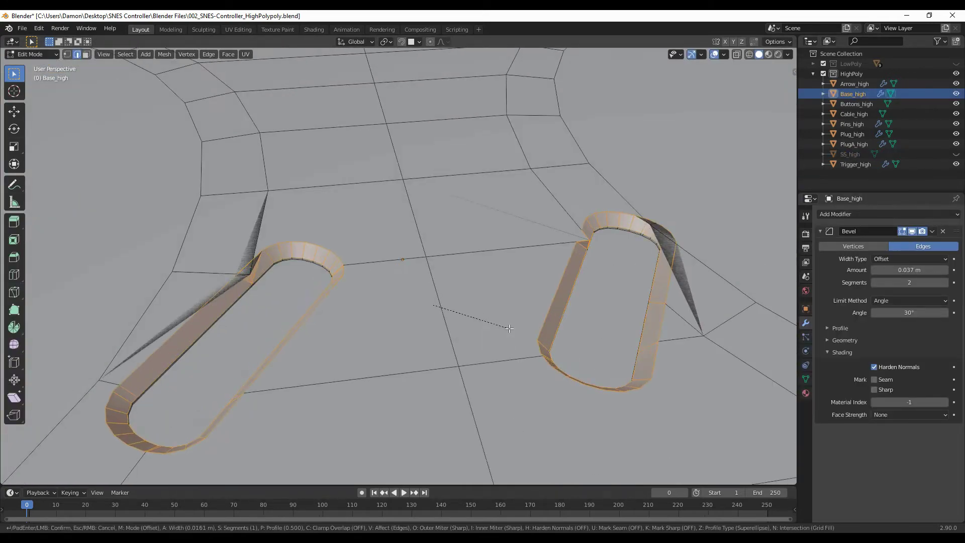
{"action": "left_click", "coordinate": [509, 328]}
Step: Slide a stray vertex beside the left slot onto the slot corner
{"action": "scroll", "coordinate": [507, 330], "scroll_direction": "down", "scroll_amount": 5}
{"action": "mouse_move", "coordinate": [504, 329]}
{"action": "middle_mouse_down"}
{"action": "mouse_move", "coordinate": [422, 381]}
{"action": "mouse_move", "coordinate": [462, 330]}
{"action": "middle_mouse_up"}
{"action": "scroll", "coordinate": [440, 299], "scroll_direction": "up", "scroll_amount": 4}
{"action": "scroll", "coordinate": [384, 357], "scroll_direction": "up", "scroll_amount": 5}
{"action": "key", "text": "shift+v"}
{"action": "left_click", "coordinate": [341, 349]}
{"action": "mouse_move", "coordinate": [342, 350]}
{"action": "middle_mouse_down"}
{"action": "mouse_move", "coordinate": [395, 367]}
{"action": "mouse_move", "coordinate": [406, 322]}
{"action": "mouse_move", "coordinate": [416, 391]}
{"action": "middle_mouse_up"}
Step: Slide another vertex along its edge at the slot corner
{"action": "scroll", "coordinate": [535, 396], "scroll_direction": "down", "scroll_amount": 5}
{"action": "scroll", "coordinate": [467, 372], "scroll_direction": "up", "scroll_amount": 5}
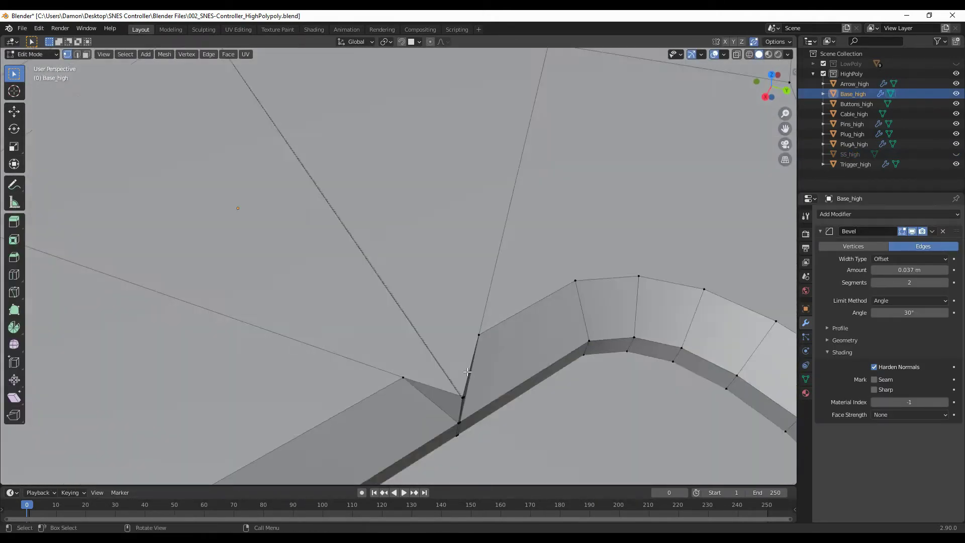
{"action": "mouse_move", "coordinate": [467, 372]}
{"action": "middle_mouse_down"}
{"action": "mouse_move", "coordinate": [420, 319]}
{"action": "mouse_move", "coordinate": [436, 392]}
{"action": "mouse_move", "coordinate": [483, 383]}
{"action": "mouse_move", "coordinate": [528, 308]}
{"action": "mouse_move", "coordinate": [551, 334]}
{"action": "middle_mouse_up"}
{"action": "key", "text": "shift+v"}
{"action": "left_click", "coordinate": [422, 322]}
{"action": "left_click", "coordinate": [605, 362]}
Step: Slide and grab-move vertices at the slot's rounded end to tidy its topology
{"action": "middle_click_drag", "start_coordinate": [605, 362], "coordinate": [476, 338]}
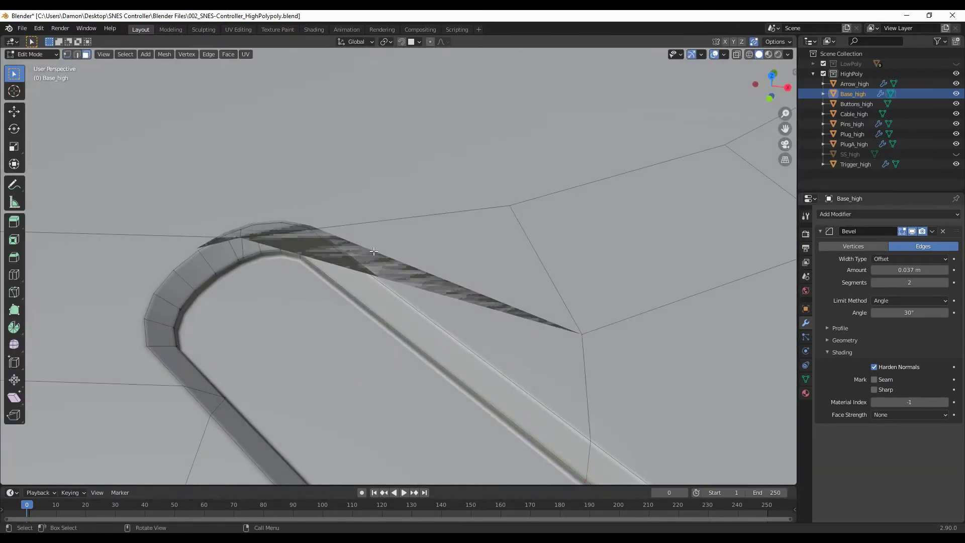
{"action": "middle_click_drag", "start_coordinate": [373, 252], "coordinate": [452, 311]}
{"action": "key", "text": "shift+v"}
{"action": "mouse_move", "coordinate": [260, 284]}
{"action": "middle_mouse_down"}
{"action": "mouse_move", "coordinate": [446, 239]}
{"action": "mouse_move", "coordinate": [306, 314]}
{"action": "middle_mouse_up"}
{"action": "key", "text": "g"}
{"action": "left_click", "coordinate": [258, 360]}
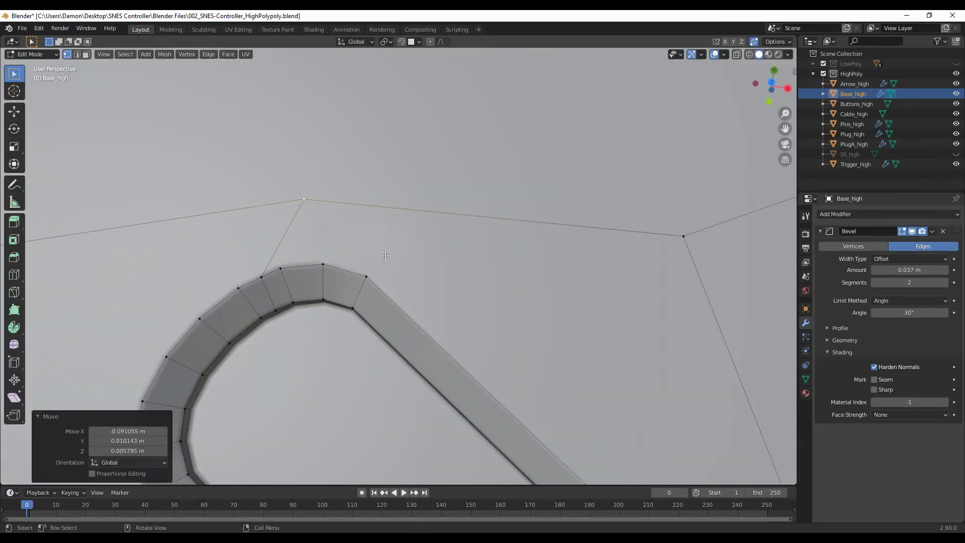
{"action": "mouse_move", "coordinate": [258, 361]}
{"action": "middle_mouse_down"}
{"action": "mouse_move", "coordinate": [509, 295]}
{"action": "mouse_move", "coordinate": [510, 342]}
{"action": "middle_mouse_up"}
Step: Leave edit mode on the base and start editing the SS_high mesh
{"action": "key", "text": "Tab"}
{"action": "scroll", "coordinate": [357, 273], "scroll_direction": "down", "scroll_amount": 5}
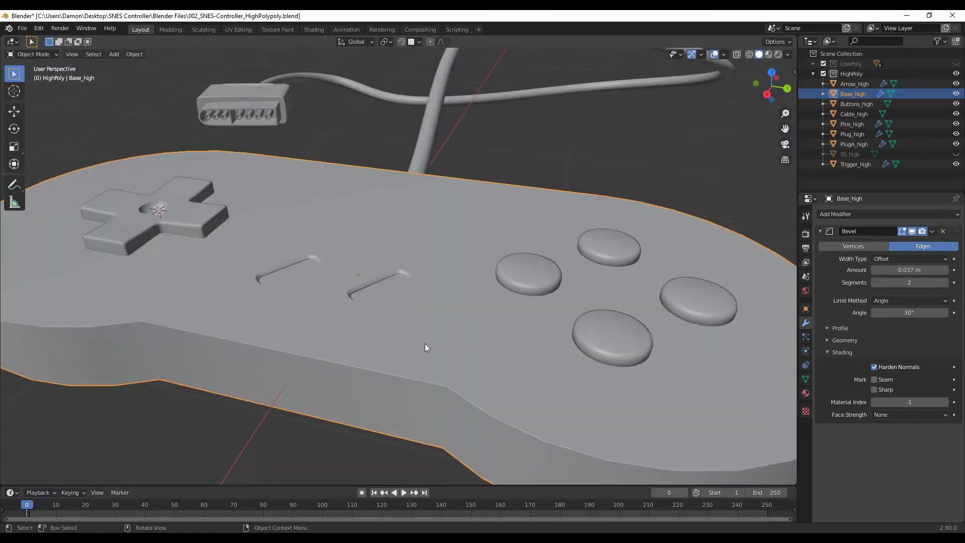
{"action": "mouse_move", "coordinate": [425, 349]}
{"action": "middle_mouse_down"}
{"action": "mouse_move", "coordinate": [538, 340]}
{"action": "mouse_move", "coordinate": [565, 318]}
{"action": "middle_mouse_up"}
{"action": "left_click", "coordinate": [538, 339]}
{"action": "key", "text": "Tab"}
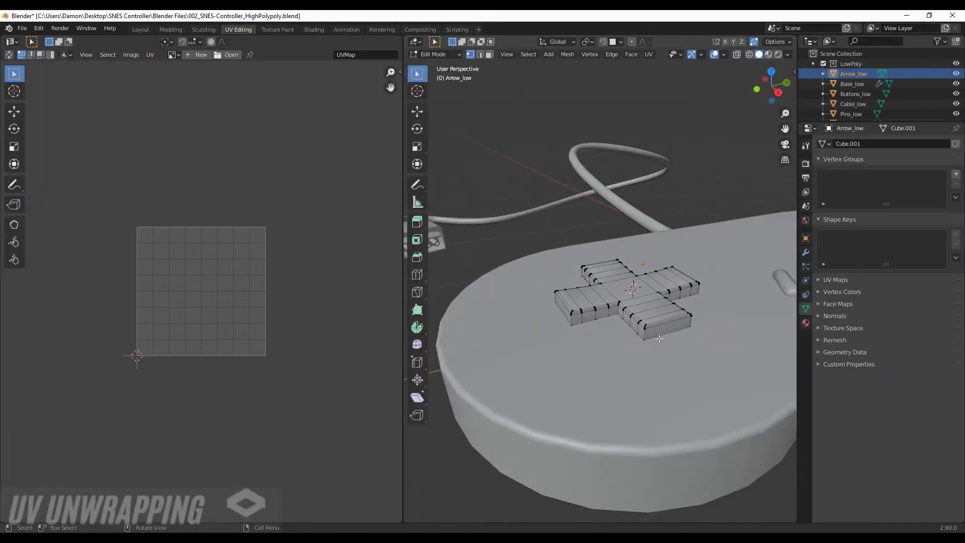
Step: Isolate the D-pad, mark seams on its chosen edges and unwrap the whole mesh
{"action": "key", "text": "KP_Divide"}
{"action": "middle_click_drag", "start_coordinate": [658, 338], "coordinate": [653, 361]}
{"action": "key", "text": "2"}
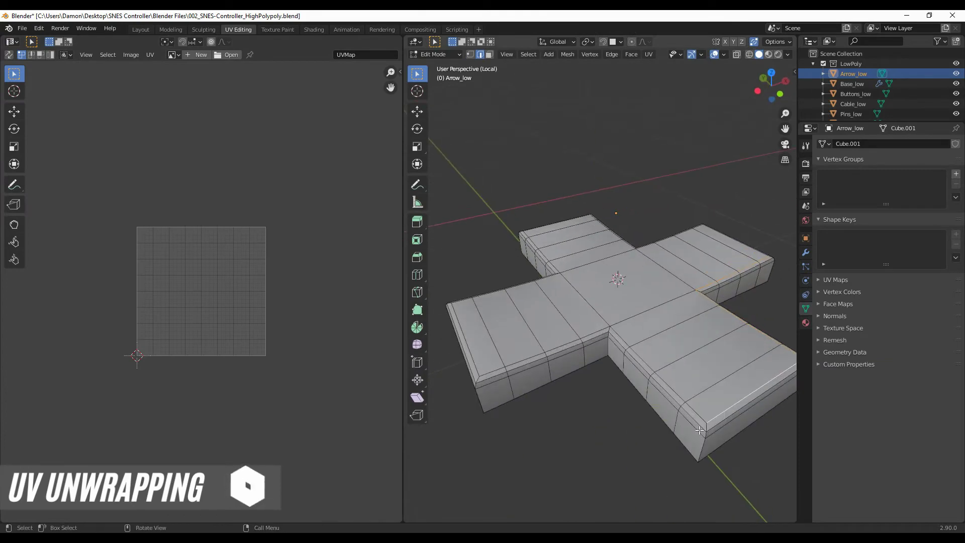
{"action": "key", "text": "ctrl+e"}
{"action": "scroll", "coordinate": [605, 399], "scroll_direction": "down", "scroll_amount": 3}
{"action": "key", "text": "a"}
{"action": "key", "text": "u"}
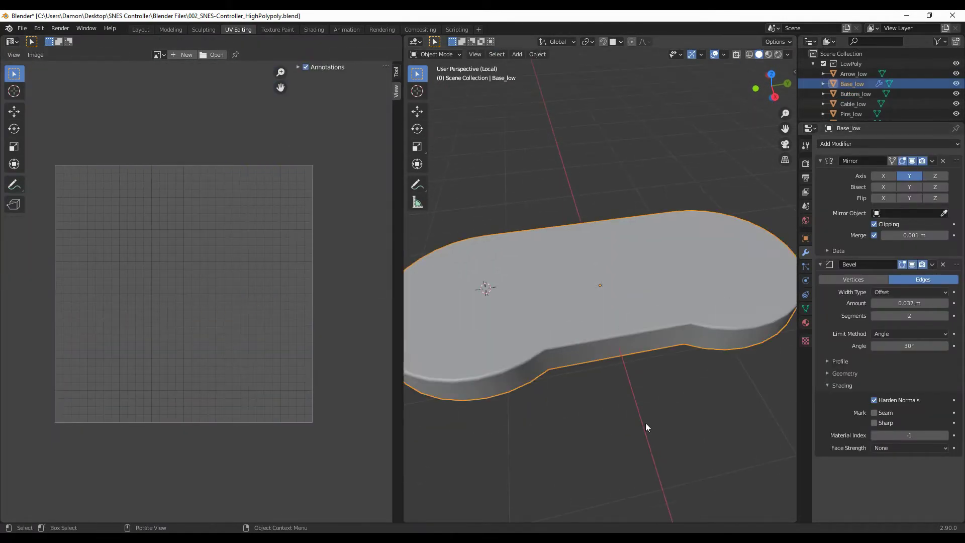
Step: Select the circular side hole on Base_low and mark its edge loop as a seam
{"action": "middle_click_drag", "start_coordinate": [646, 427], "coordinate": [673, 411]}
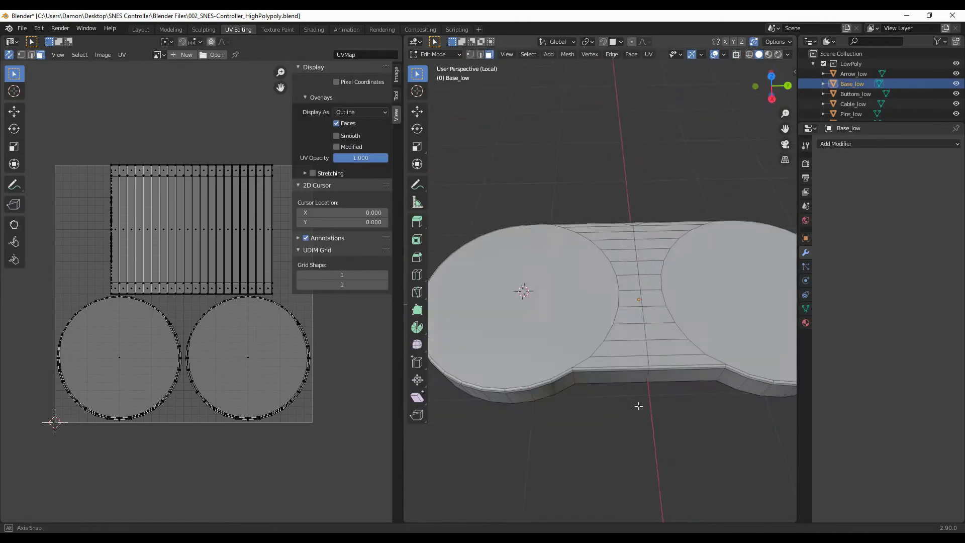
{"action": "left_click", "coordinate": [565, 303]}
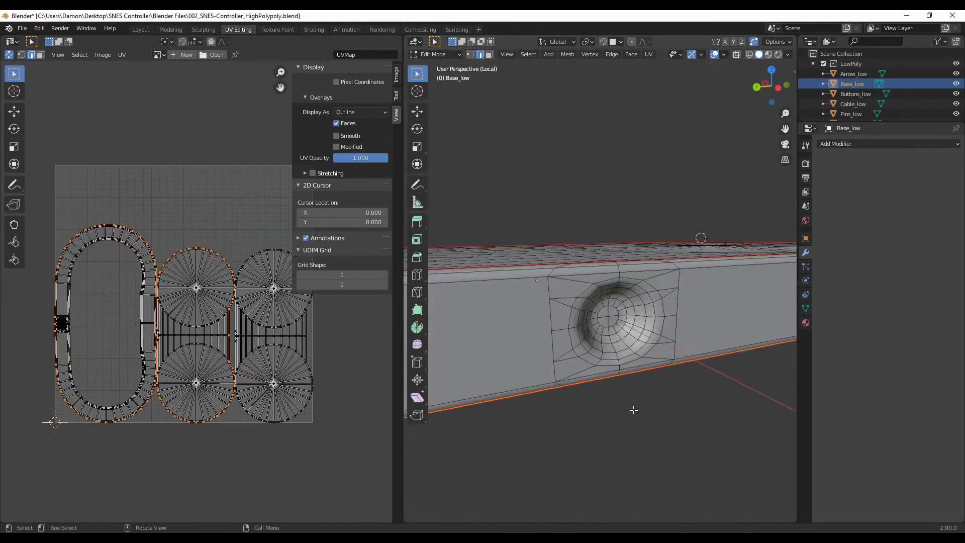
{"action": "key", "text": "1"}
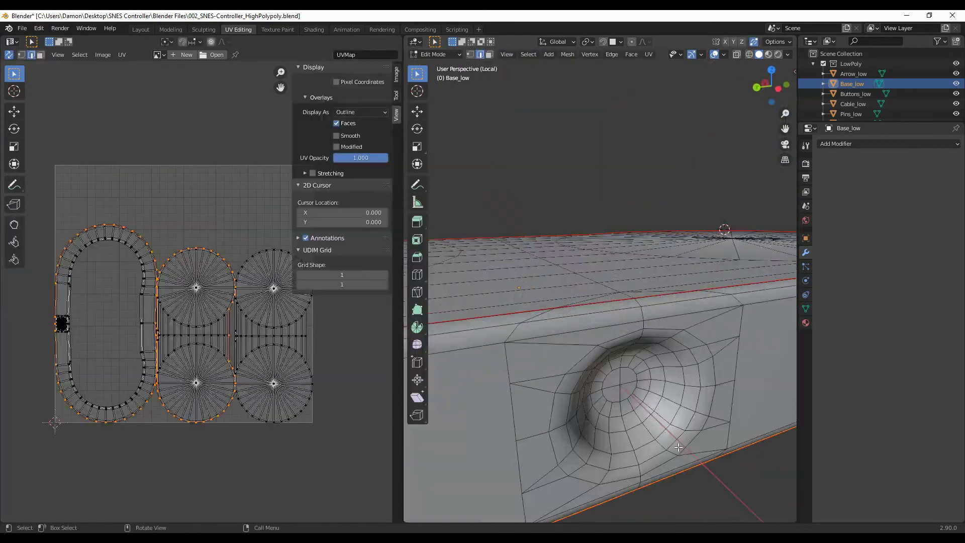
{"action": "scroll", "coordinate": [634, 410], "scroll_direction": "up", "scroll_amount": 8}
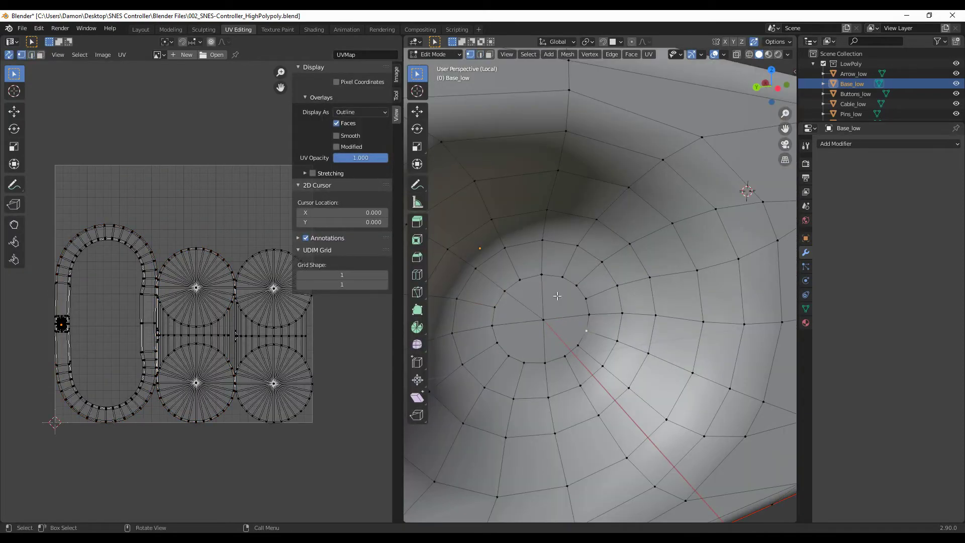
{"action": "scroll", "coordinate": [675, 319], "scroll_direction": "down", "scroll_amount": 5}
{"action": "left_click", "coordinate": [652, 428]}
{"action": "scroll", "coordinate": [657, 497], "scroll_direction": "down", "scroll_amount": 3}
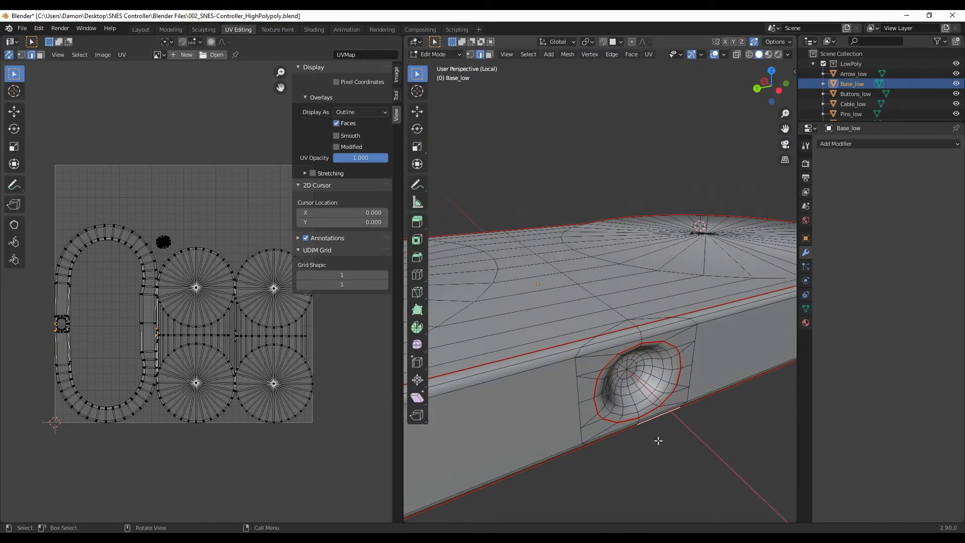
{"action": "scroll", "coordinate": [682, 430], "scroll_direction": "down", "scroll_amount": 3}
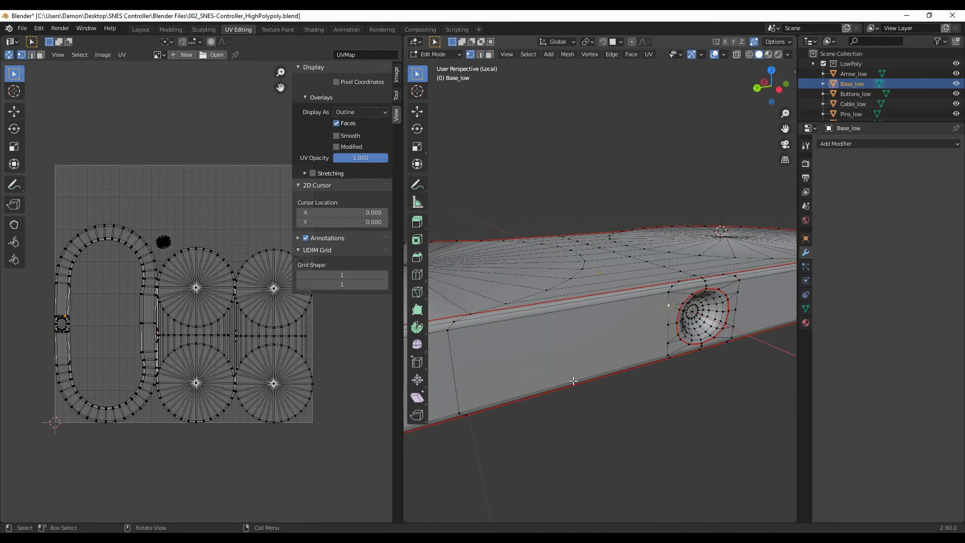
{"action": "middle_click_drag", "start_coordinate": [661, 350], "coordinate": [675, 356]}
{"action": "scroll", "coordinate": [661, 370], "scroll_direction": "down", "scroll_amount": 3}
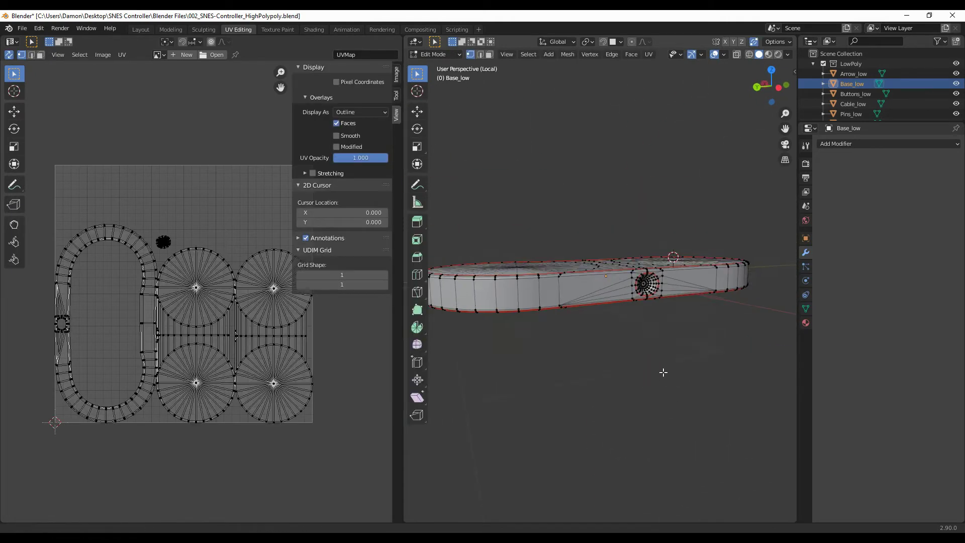
{"action": "scroll", "coordinate": [662, 371], "scroll_direction": "up", "scroll_amount": 5}
{"action": "key", "text": "2"}
{"action": "scroll", "coordinate": [138, 405], "scroll_direction": "up", "scroll_amount": 5}
{"action": "scroll", "coordinate": [138, 405], "scroll_direction": "down", "scroll_amount": 6}
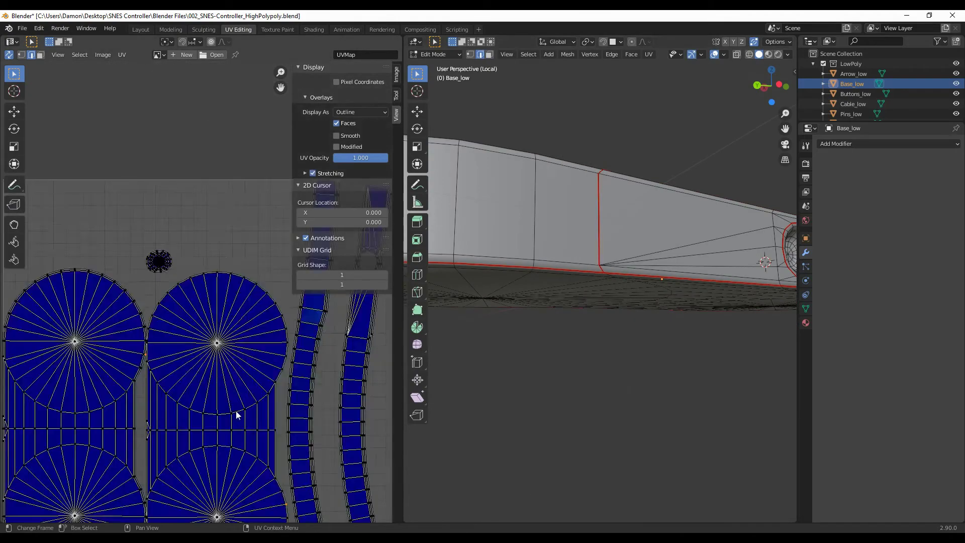
Step: Mark a seam along an edge loop of Cable_low and unwrap the cable
{"action": "key", "text": "Tab"}
{"action": "key", "text": "KP_Divide"}
{"action": "left_click", "coordinate": [623, 442]}
{"action": "key", "text": "Tab"}
{"action": "key", "text": "KP_Decimal"}
{"action": "left_click", "coordinate": [621, 288], "text": "alt"}
{"action": "middle_click_drag", "start_coordinate": [621, 287], "coordinate": [530, 248]}
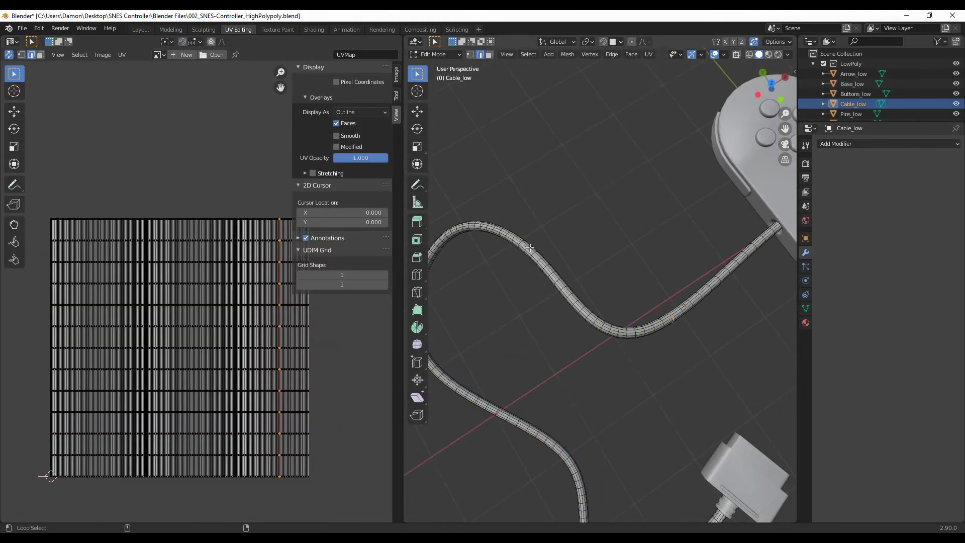
{"action": "right_click", "coordinate": [561, 384]}
{"action": "left_click", "coordinate": [672, 383]}
{"action": "key", "text": "KP_Divide"}
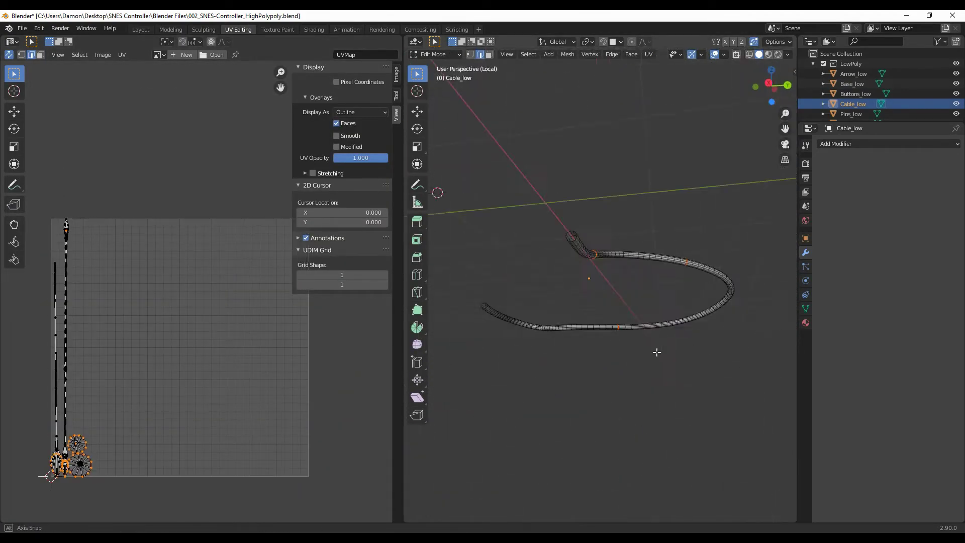
{"action": "scroll", "coordinate": [106, 425], "scroll_direction": "up", "scroll_amount": 2}
{"action": "key", "text": "alt+a"}
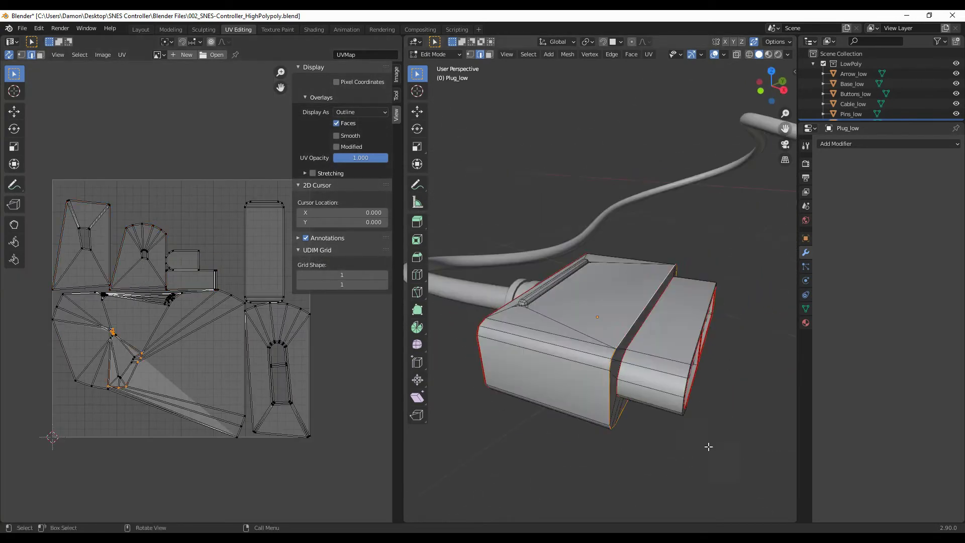
Step: Show UV stretching colours, isolate Pins_low, and return to object mode
{"action": "left_click", "coordinate": [313, 173]}
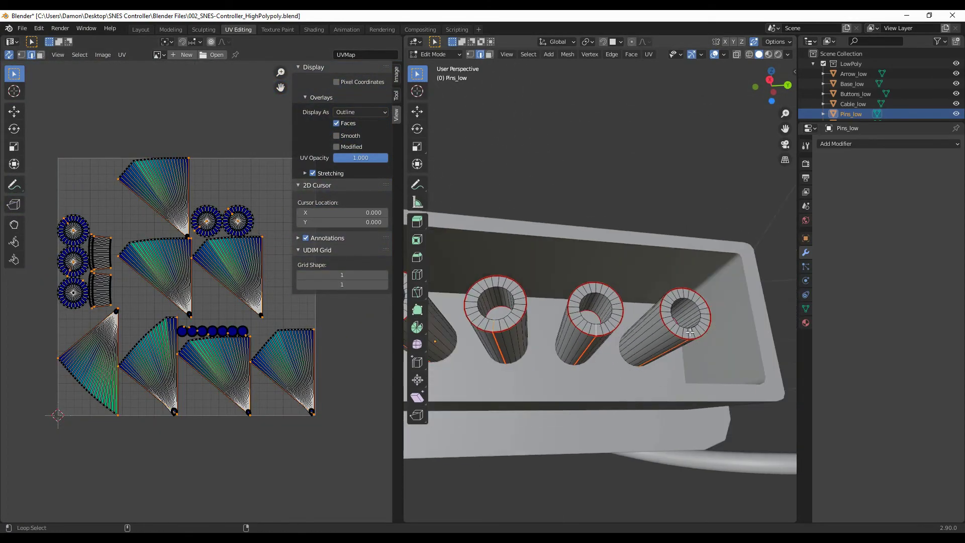
{"action": "key", "text": "KP_Divide"}
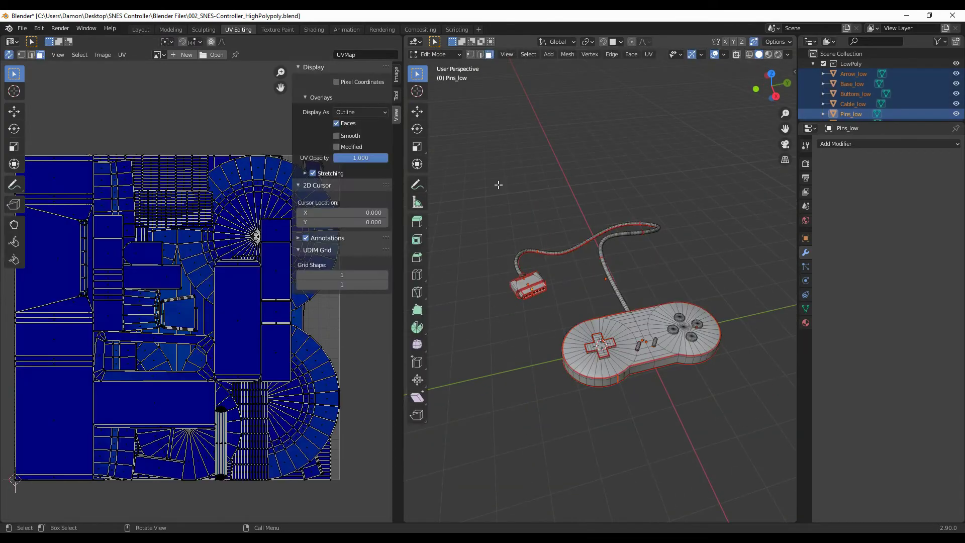
{"action": "key", "text": "Tab"}
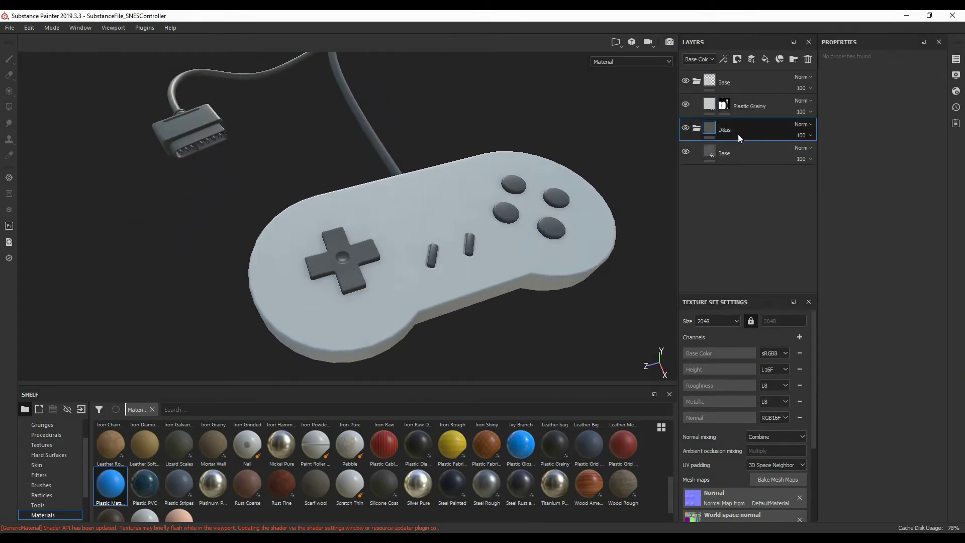
Step: Duplicate the Base layer and rename the copy Arrow
{"action": "right_click", "coordinate": [746, 154]}
{"action": "left_click", "coordinate": [763, 148]}
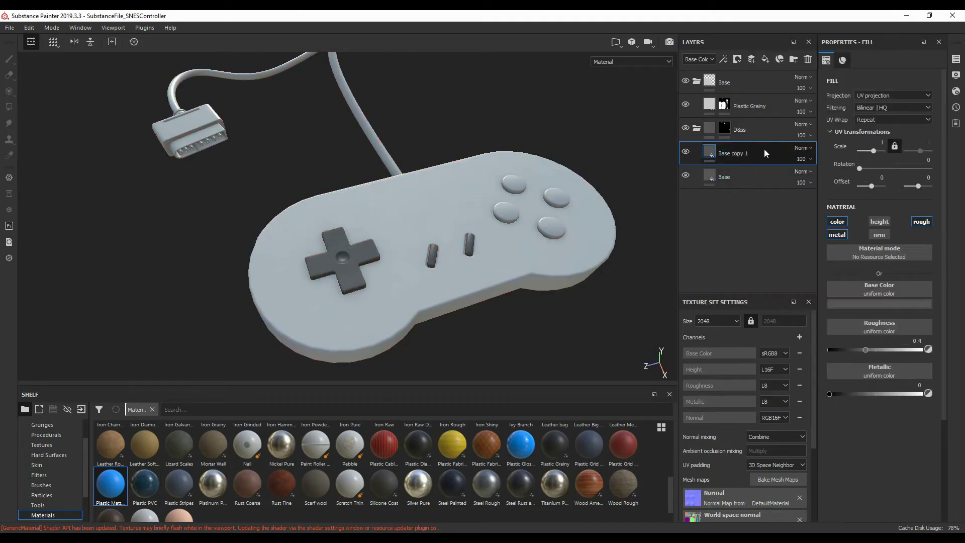
{"action": "type", "text": "Arrow"}
{"action": "key", "text": "Return"}
{"action": "scroll", "coordinate": [449, 229], "scroll_direction": "up", "scroll_amount": 8}
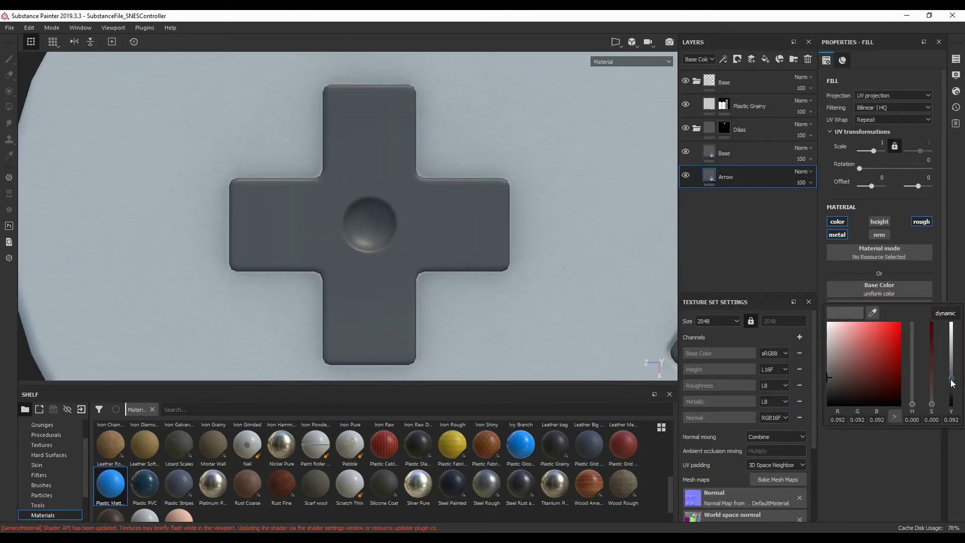
Step: Give the Arrow layer a black mask and height, set to paint white into it
{"action": "right_click", "coordinate": [745, 179]}
{"action": "left_click", "coordinate": [769, 15]}
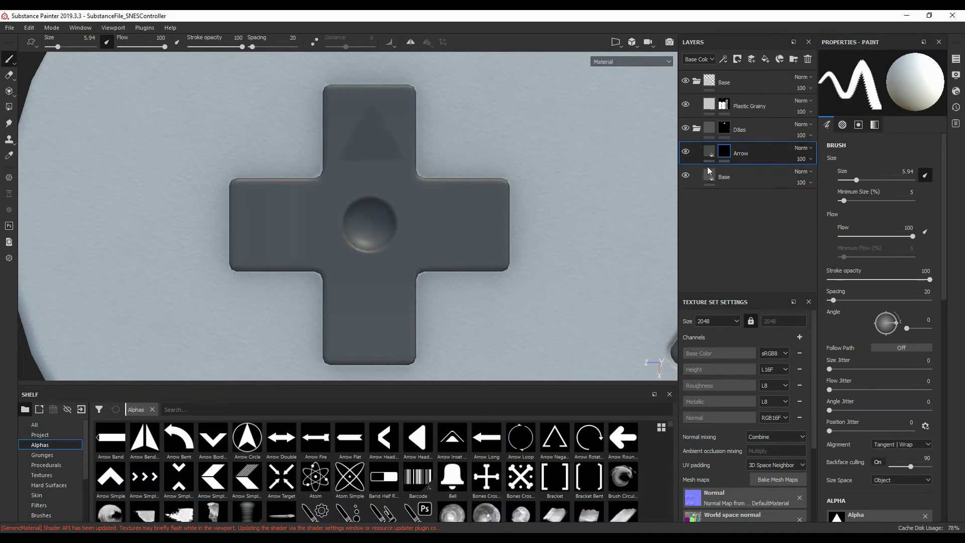
{"action": "left_click", "coordinate": [708, 175]}
{"action": "left_click", "coordinate": [879, 221]}
{"action": "key", "text": "1"}
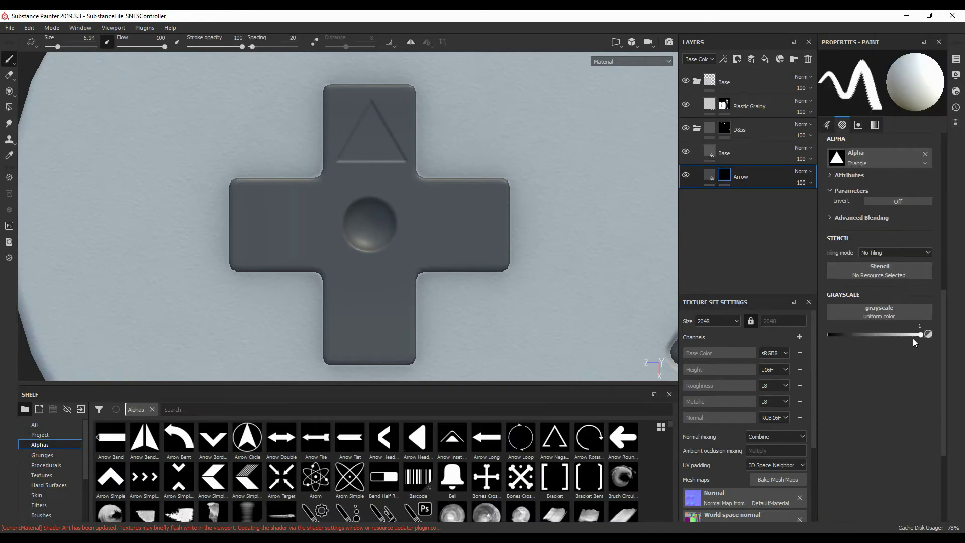
{"action": "left_click", "coordinate": [747, 177]}
{"action": "scroll", "coordinate": [360, 116], "scroll_direction": "up", "scroll_amount": 1}
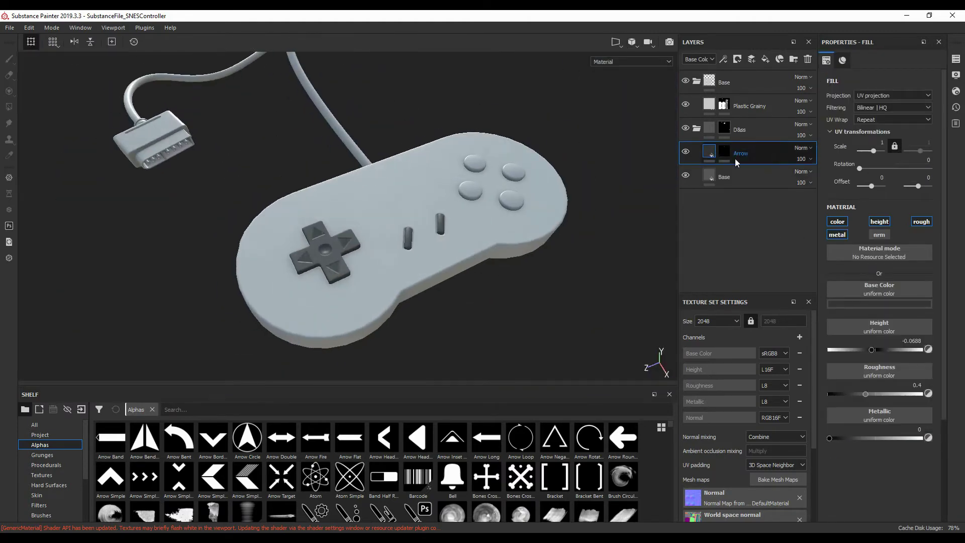
Step: Add a glossy plastic material fill layer from the materials shelf
{"action": "right_click_drag", "start_coordinate": [590, 334], "coordinate": [536, 291], "text": "alt"}
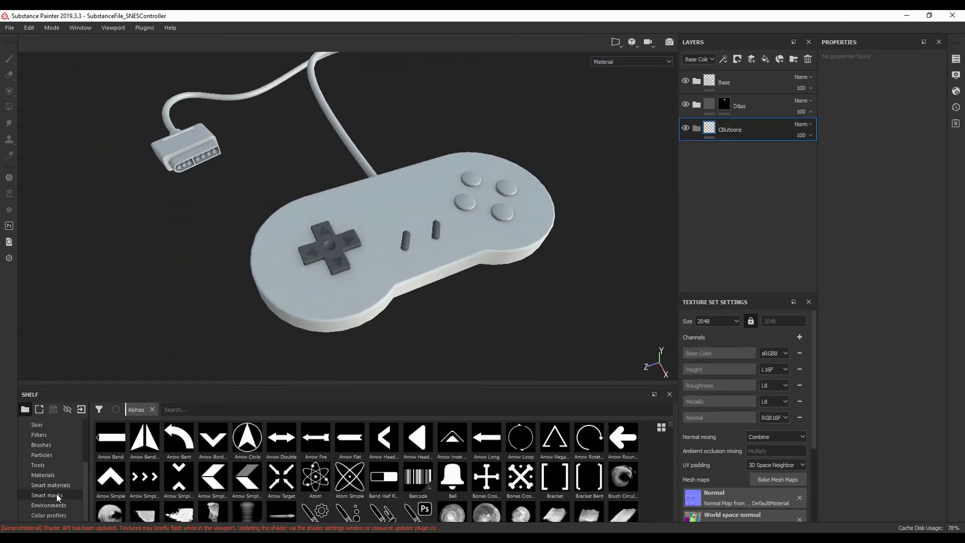
{"action": "left_click", "coordinate": [43, 475]}
{"action": "scroll", "coordinate": [536, 440], "scroll_direction": "down", "scroll_amount": 5}
{"action": "left_click_drag", "start_coordinate": [521, 449], "coordinate": [752, 160]}
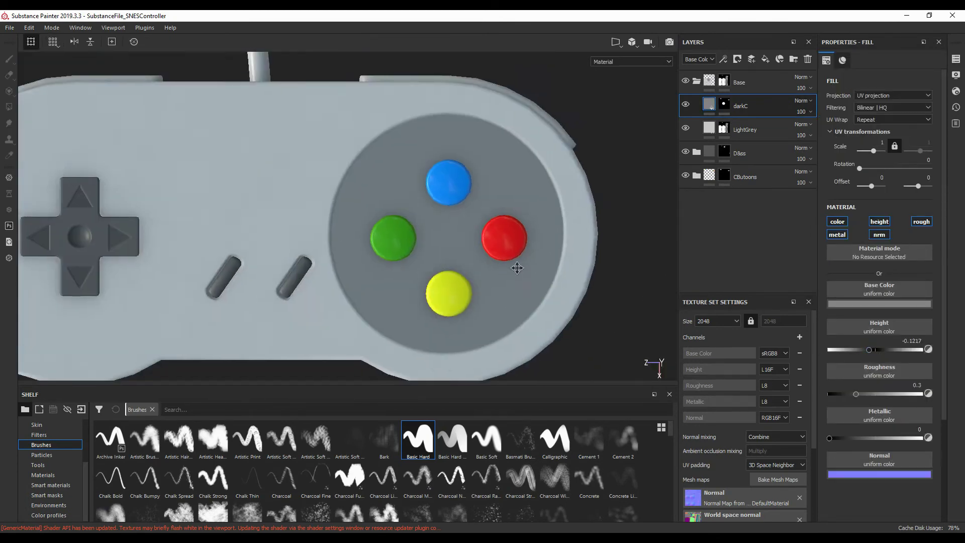
Step: Paint a straight white pill shape joining the green and blue buttons
{"action": "key", "text": "F1"}
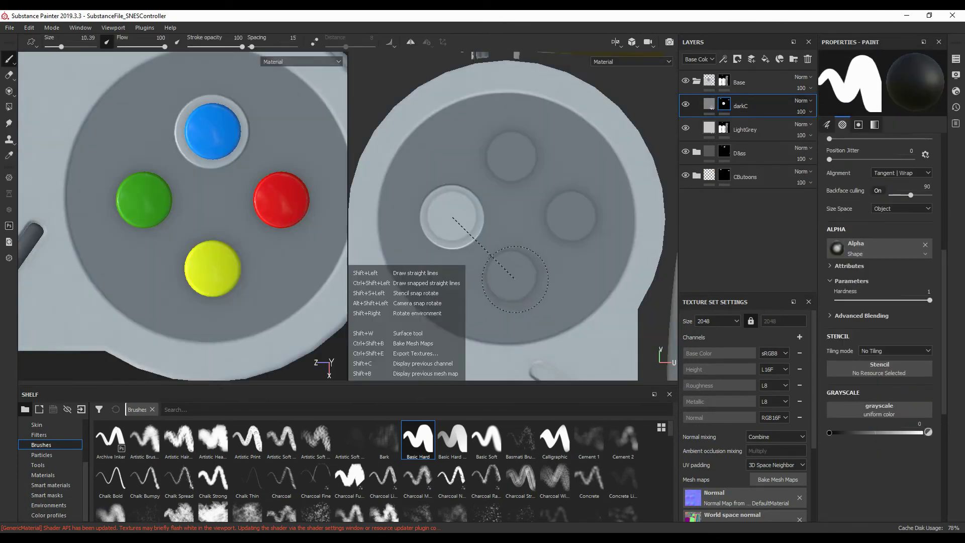
{"action": "left_click", "coordinate": [510, 274], "text": "shift"}
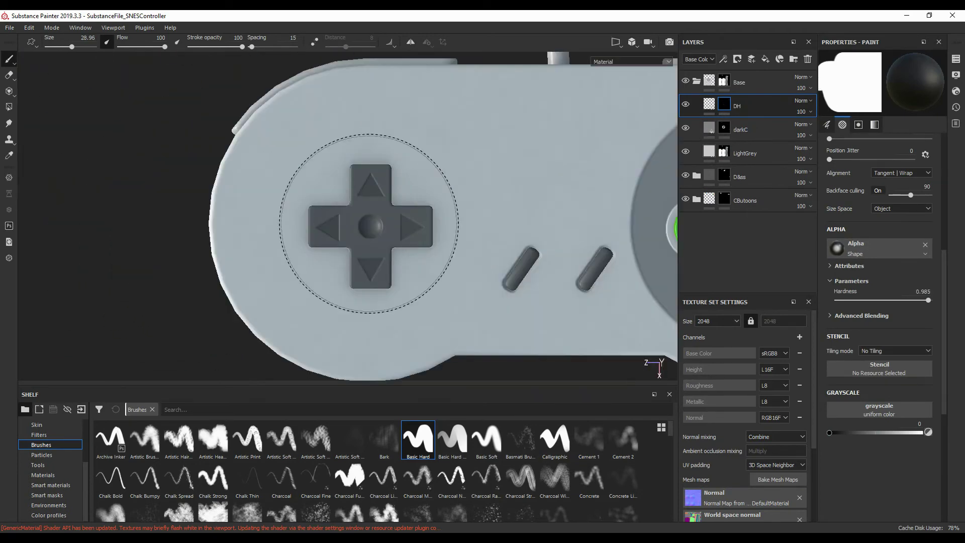
{"action": "left_click_drag", "start_coordinate": [829, 432], "coordinate": [963, 440]}
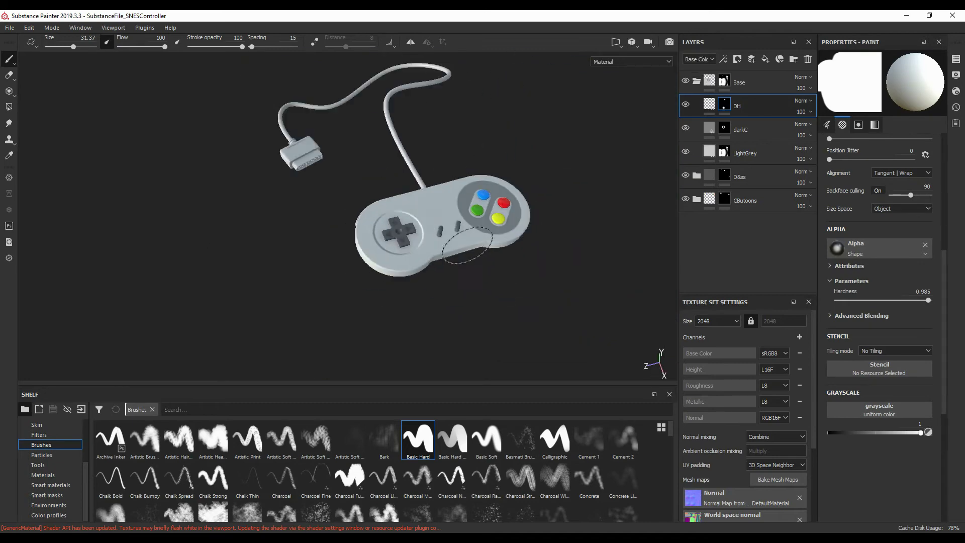
{"action": "left_click_drag", "start_coordinate": [675, 451], "coordinate": [674, 493]}
Step: Fill Cable&Plug with matte plastic, mask the Cable layer, and add a Plug layer
{"action": "left_click_drag", "start_coordinate": [115, 488], "coordinate": [747, 198]}
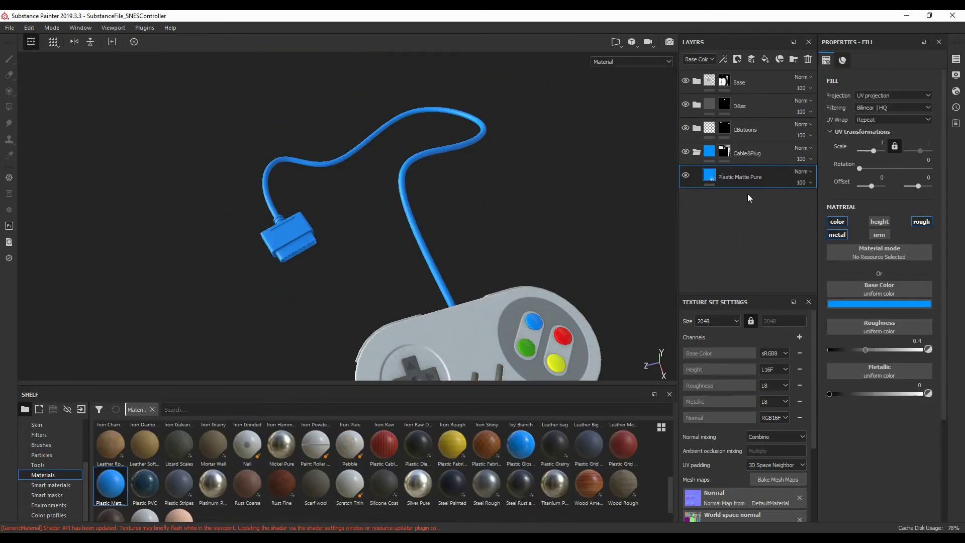
{"action": "left_click", "coordinate": [11, 108]}
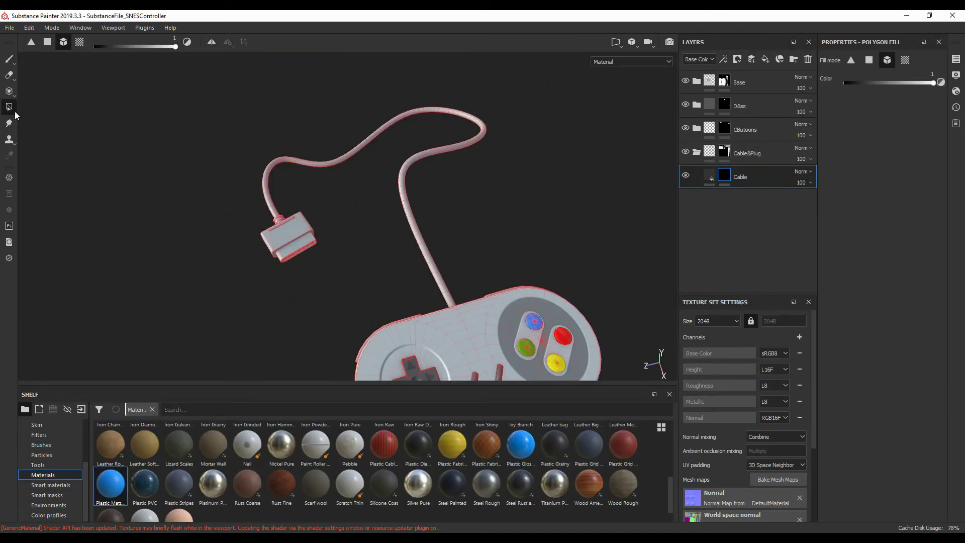
{"action": "left_click_drag", "start_coordinate": [110, 484], "coordinate": [747, 191]}
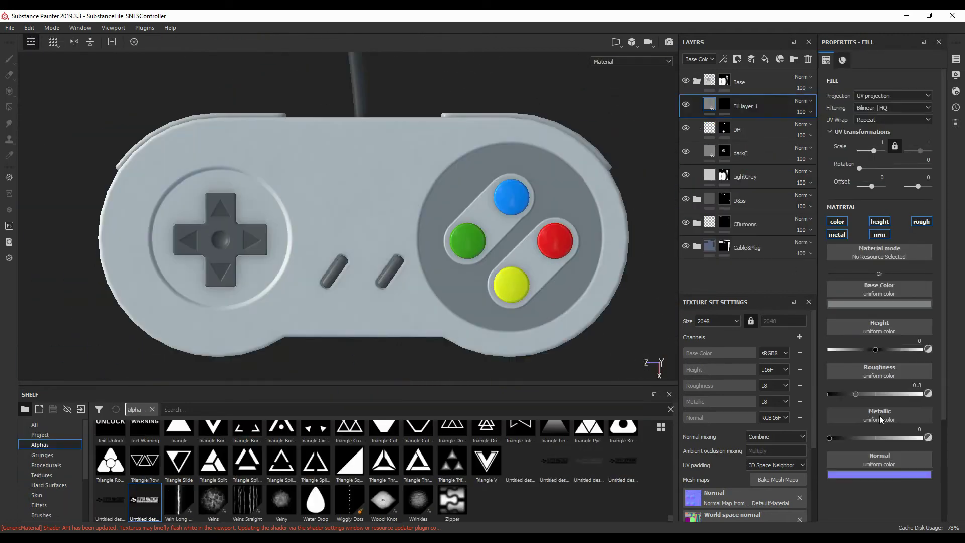
Step: Project the Super Nintendo logo onto the controller's top
{"action": "key", "text": "3"}
{"action": "scroll", "coordinate": [358, 332], "scroll_direction": "up", "scroll_amount": 5}
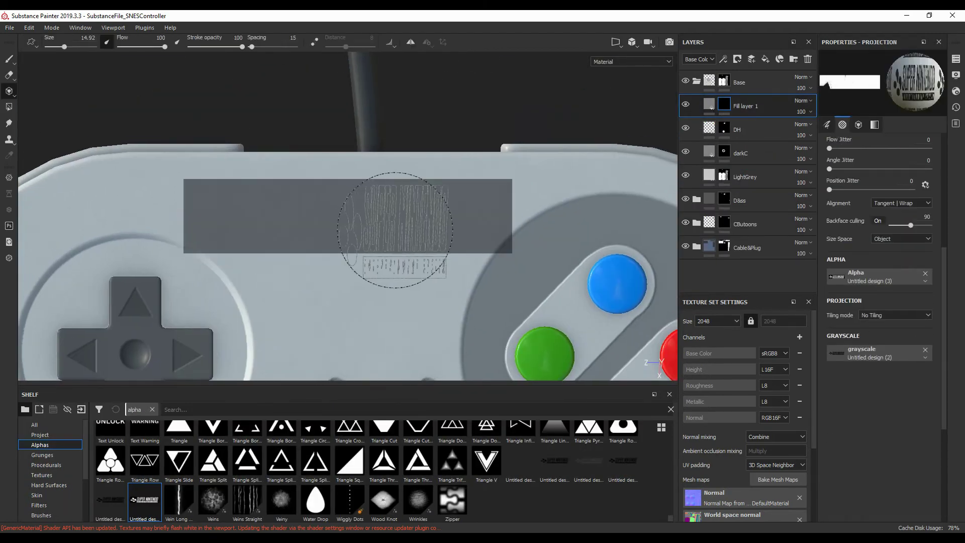
{"action": "left_click_drag", "start_coordinate": [491, 292], "coordinate": [452, 266], "text": "alt"}
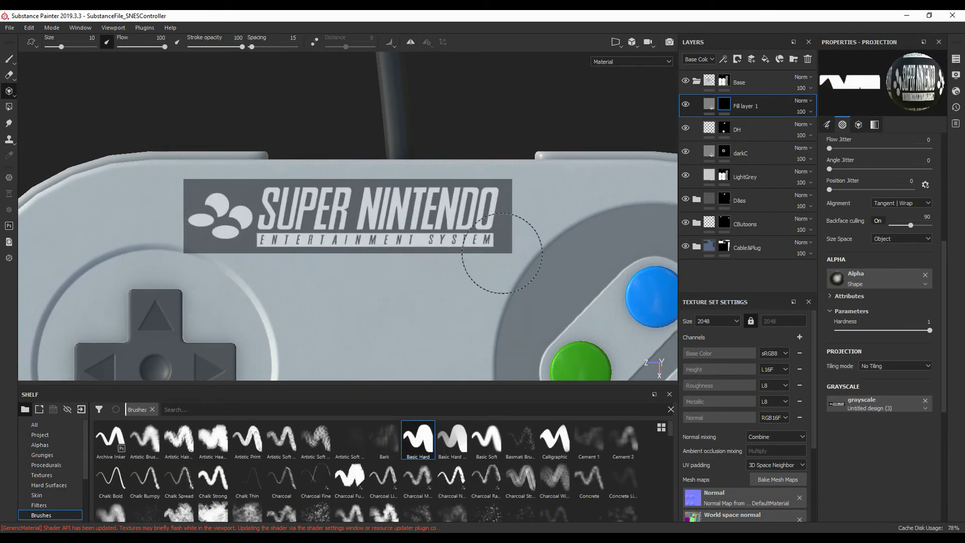
{"action": "scroll", "coordinate": [448, 282], "scroll_direction": "down", "scroll_amount": 1}
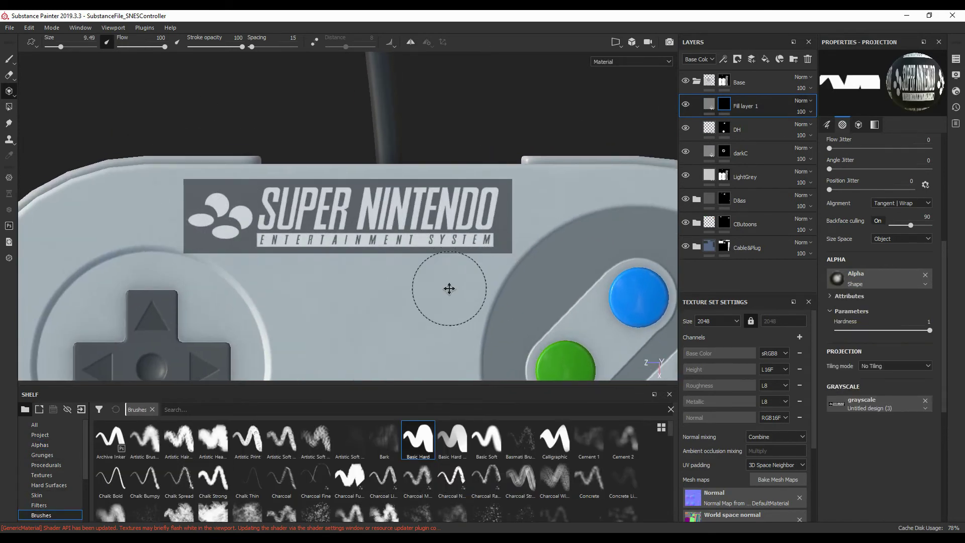
{"action": "scroll", "coordinate": [477, 266], "scroll_direction": "down", "scroll_amount": 5}
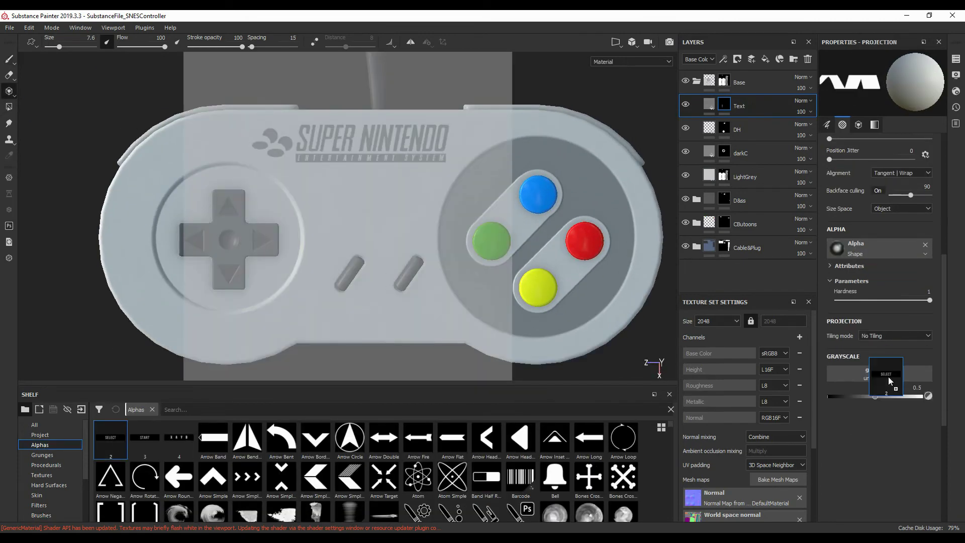
{"action": "left_click_drag", "start_coordinate": [888, 381], "coordinate": [889, 380]}
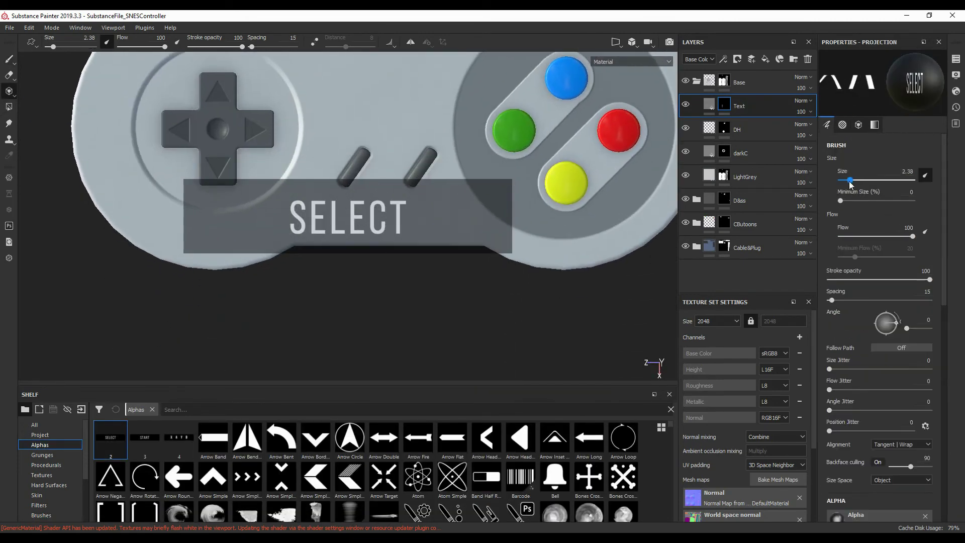
Step: Paint the SELECT lettering under its middle button
{"action": "scroll", "coordinate": [367, 229], "scroll_direction": "up", "scroll_amount": 3}
{"action": "scroll", "coordinate": [367, 229], "scroll_direction": "up", "scroll_amount": 2}
{"action": "left_click", "coordinate": [306, 218]}
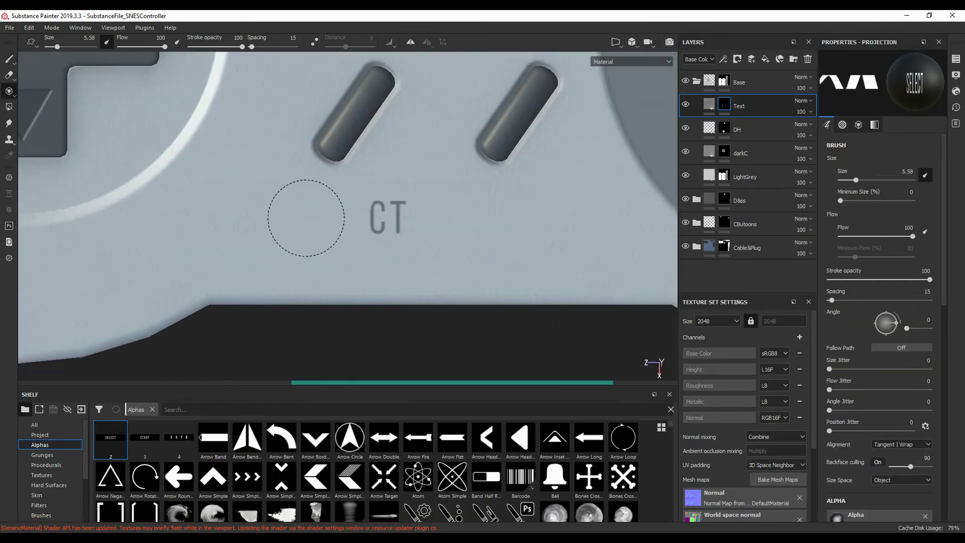
{"action": "left_click", "coordinate": [164, 438]}
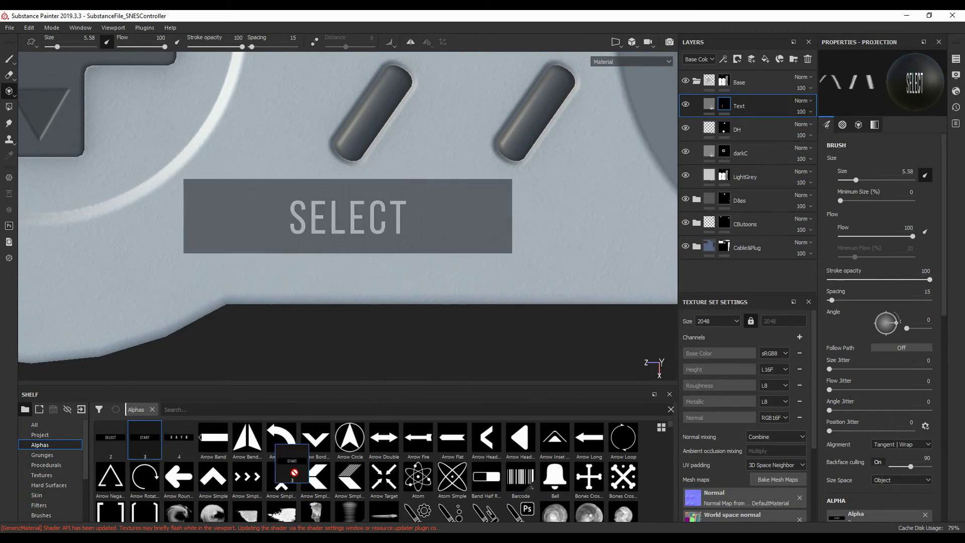
{"action": "middle_click_drag", "start_coordinate": [505, 287], "coordinate": [342, 286]}
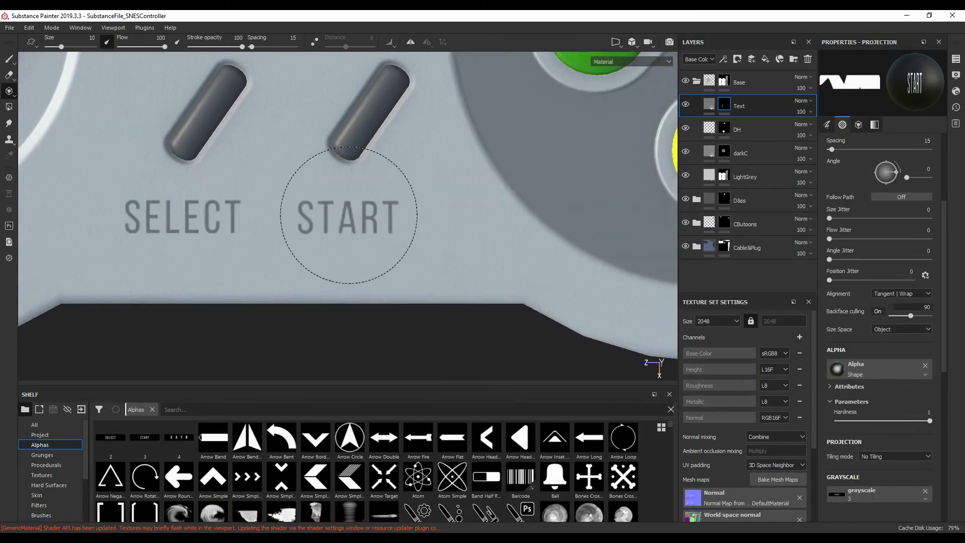
{"action": "scroll", "coordinate": [516, 323], "scroll_direction": "down", "scroll_amount": 5}
{"action": "scroll", "coordinate": [614, 269], "scroll_direction": "up", "scroll_amount": 5}
Step: Place the START label and line up the X above the blue button
{"action": "middle_click_drag", "start_coordinate": [613, 268], "coordinate": [446, 267]}
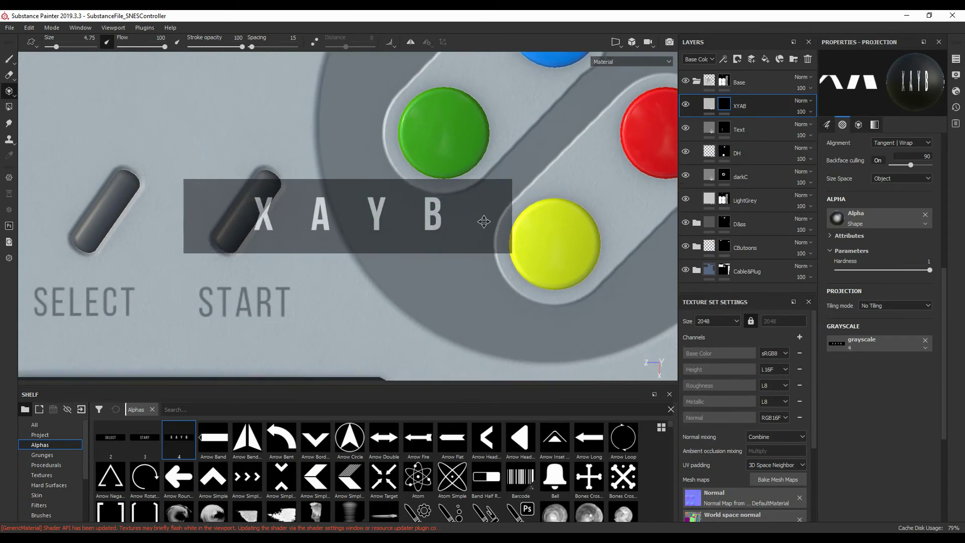
{"action": "middle_click_drag", "start_coordinate": [483, 221], "coordinate": [399, 178], "text": "alt"}
{"action": "left_click_drag", "start_coordinate": [495, 161], "coordinate": [508, 157], "text": "alt"}
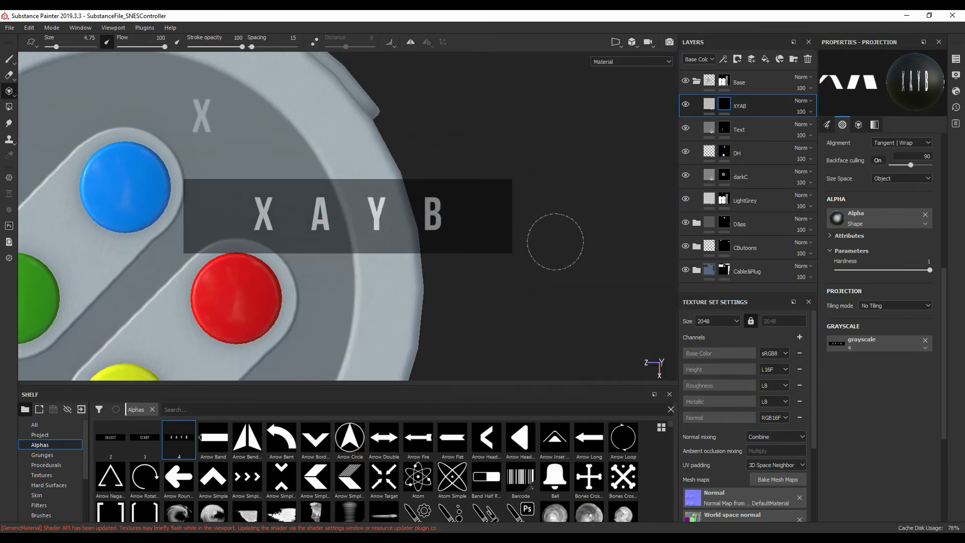
{"action": "middle_click_drag", "start_coordinate": [379, 337], "coordinate": [381, 308], "text": "alt"}
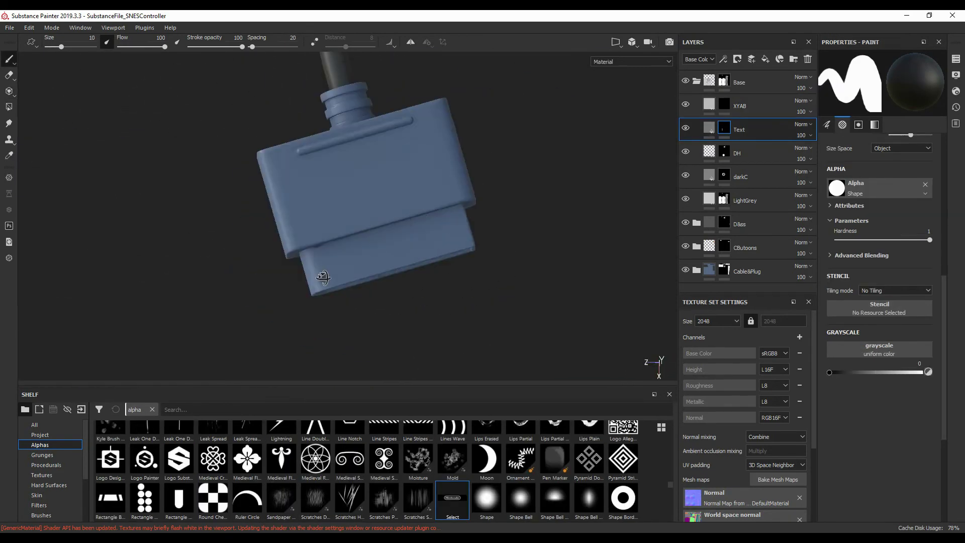
{"action": "left_click_drag", "start_coordinate": [324, 277], "coordinate": [480, 281], "text": "alt"}
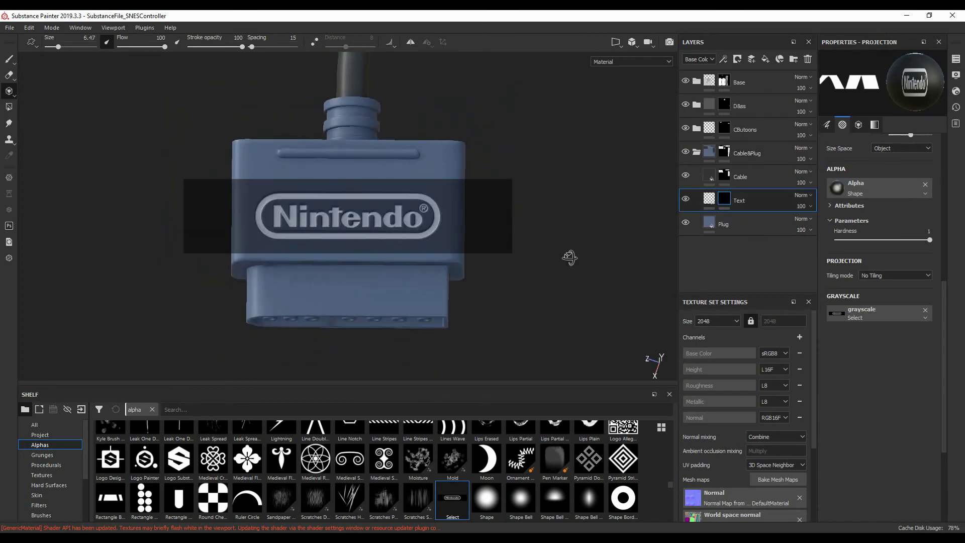
Step: Stamp two mirrored screw-hole rings on the controller's underside
{"action": "mouse_move", "coordinate": [571, 259]}
{"action": "left_mouse_down", "text": "alt"}
{"action": "mouse_move", "coordinate": [528, 168]}
{"action": "mouse_move", "coordinate": [556, 230]}
{"action": "mouse_move", "coordinate": [446, 299]}
{"action": "left_mouse_up", "text": "alt"}
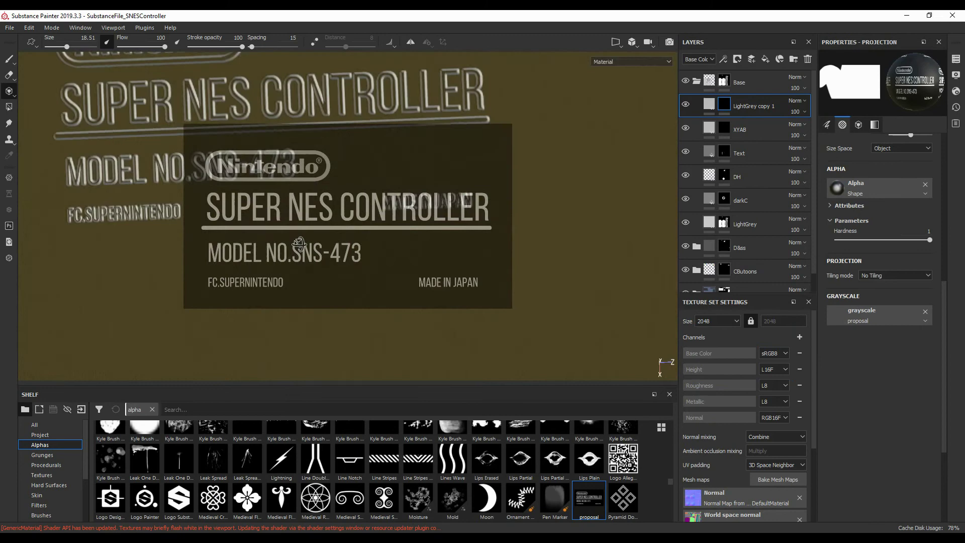
{"action": "scroll", "coordinate": [299, 243], "scroll_direction": "down", "scroll_amount": 3}
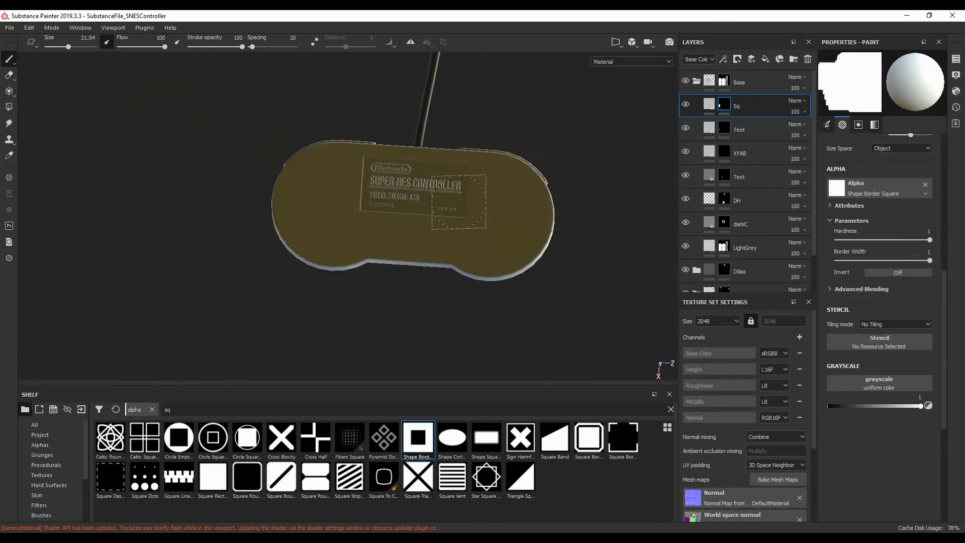
{"action": "left_click", "coordinate": [193, 132]}
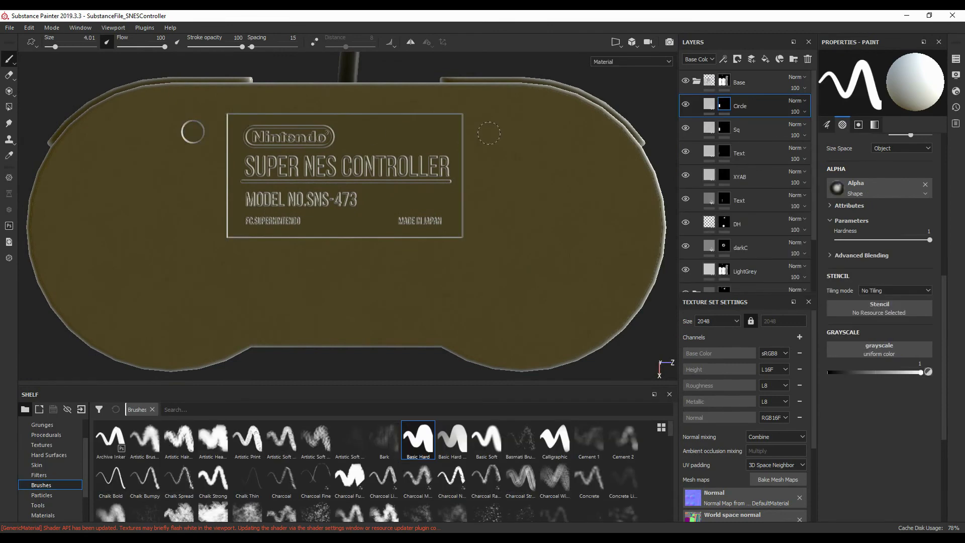
{"action": "left_click", "coordinate": [63, 231]}
Step: Choose the screw bolt preset from the shelf's tool presets
{"action": "scroll", "coordinate": [351, 304], "scroll_direction": "down", "scroll_amount": 1}
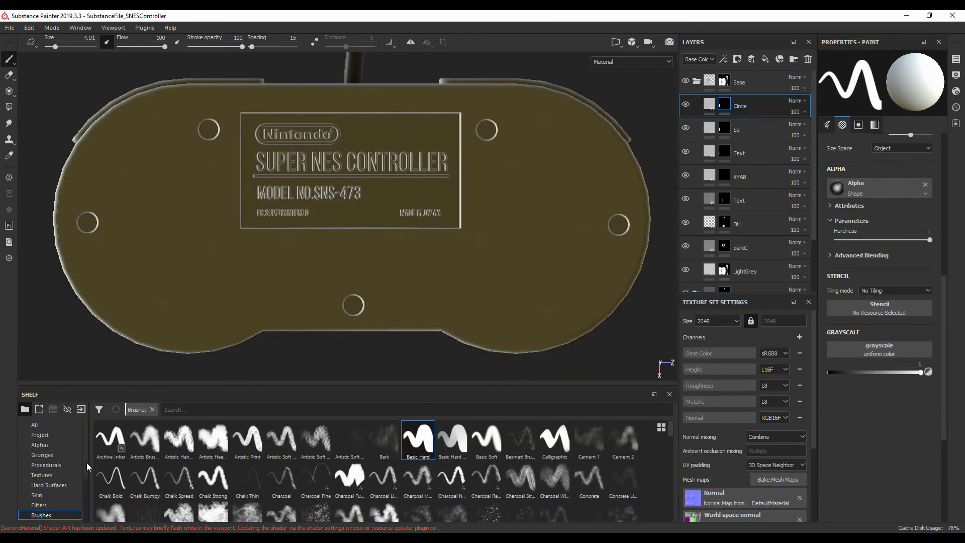
{"action": "scroll", "coordinate": [87, 463], "scroll_direction": "down", "scroll_amount": 2}
{"action": "left_click", "coordinate": [41, 485]}
{"action": "left_click", "coordinate": [111, 477]}
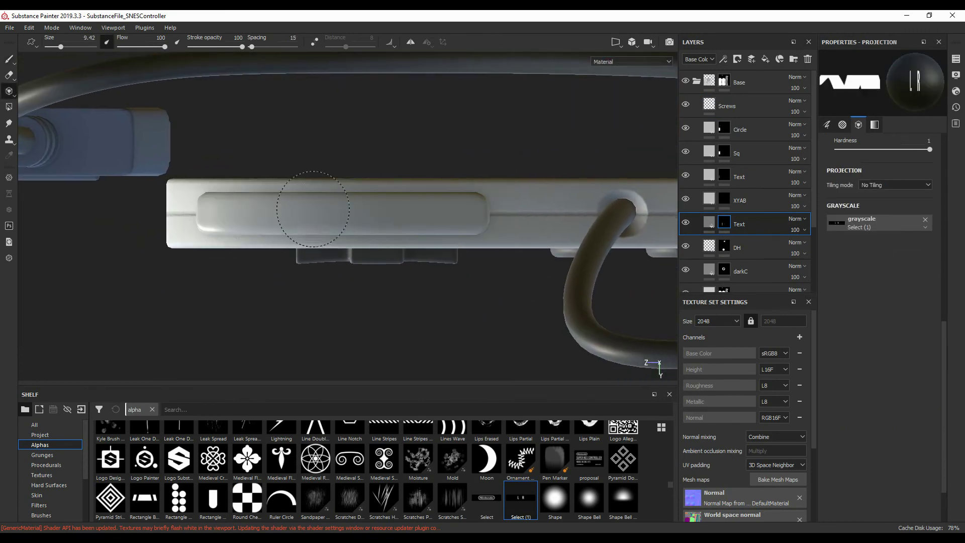
Step: Activate Polygon Fill on the Base layer's mask
{"action": "left_click", "coordinate": [8, 107]}
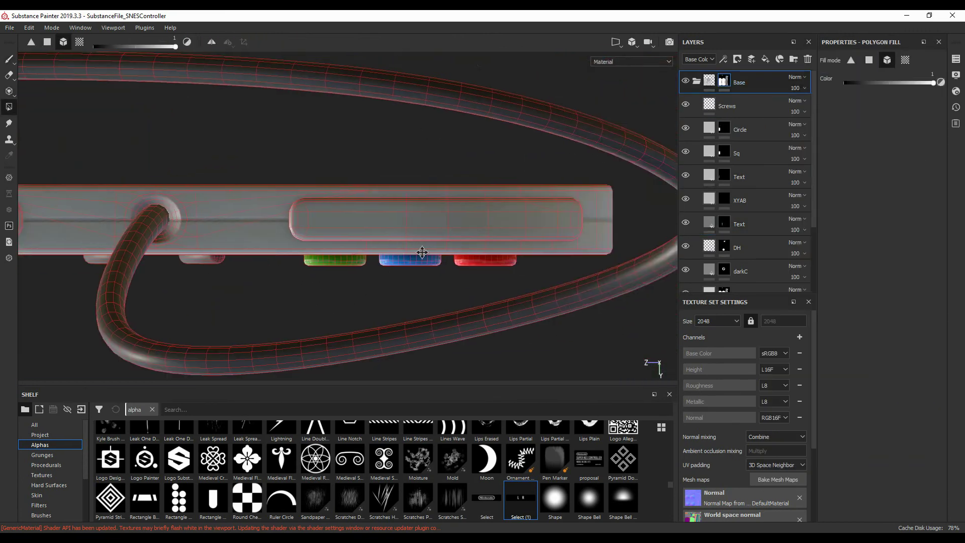